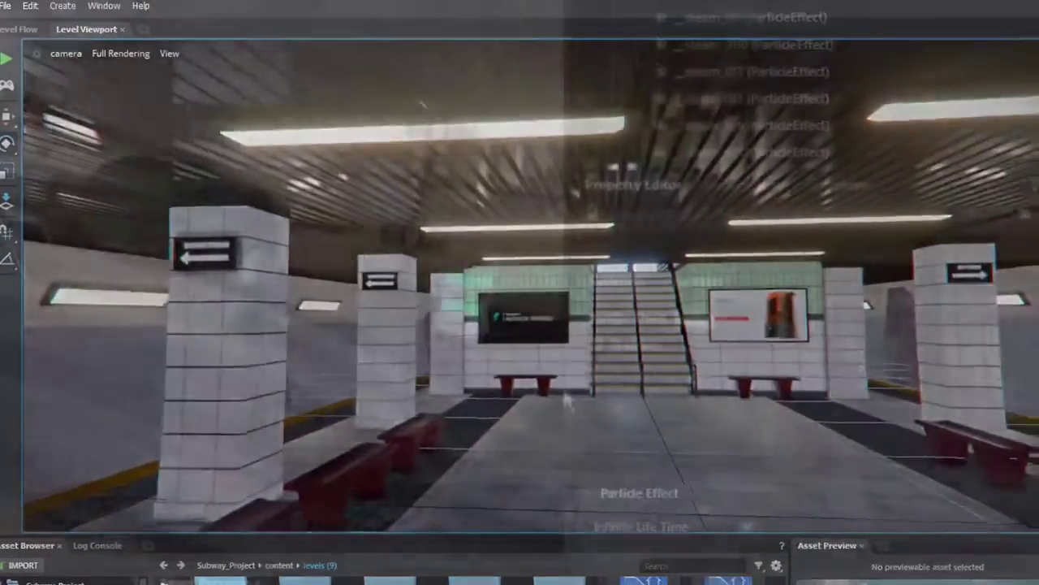
# Set Screen-Space Reflections Surface Thickness Min to 0.0001 and check Depth of Field Enabled
pyautogui.click(596, 307)
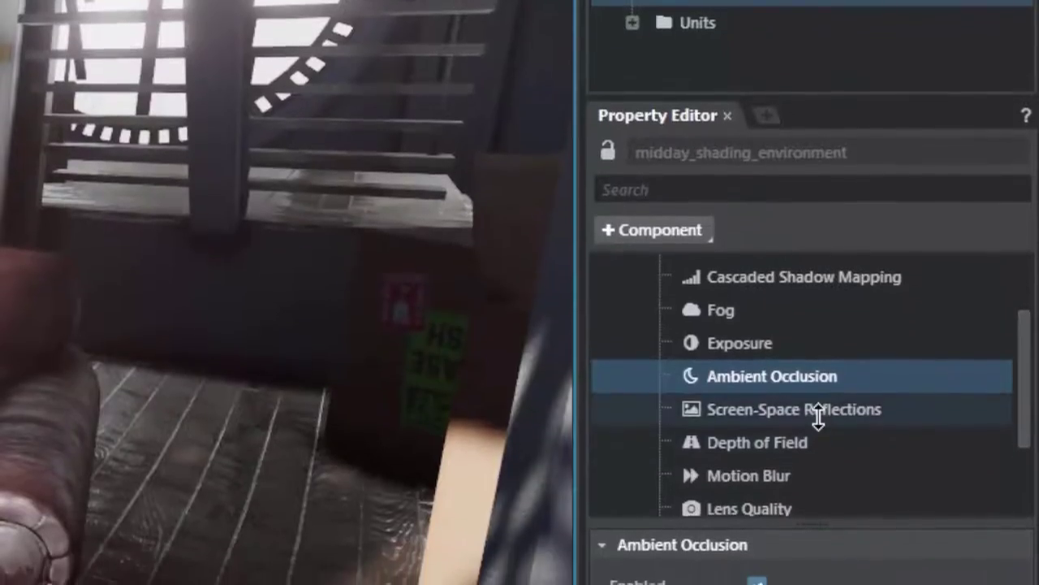
pyautogui.click(818, 413)
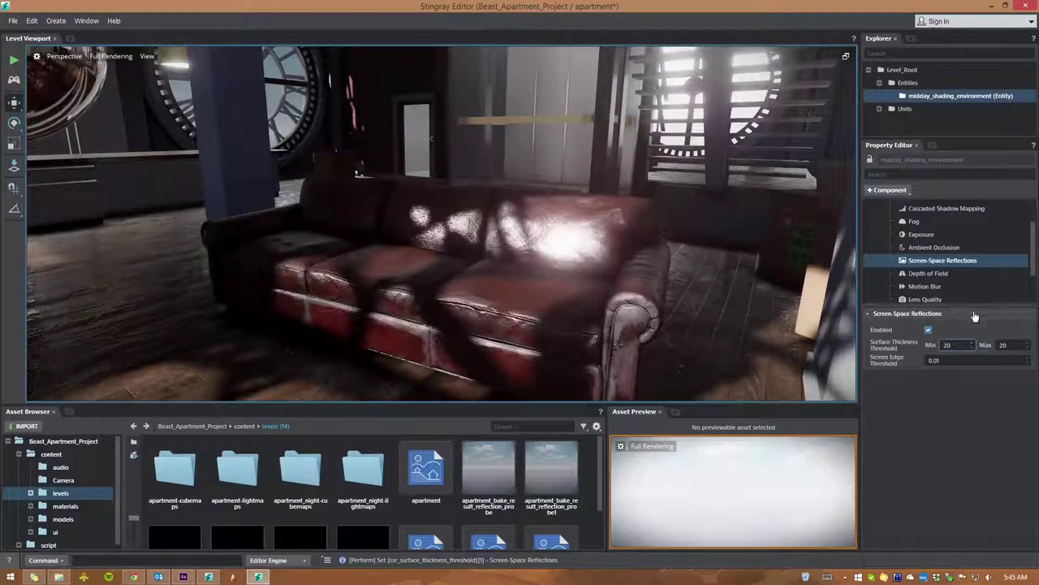
pyautogui.moveTo(968, 346); pyautogui.dragTo(962, 367)
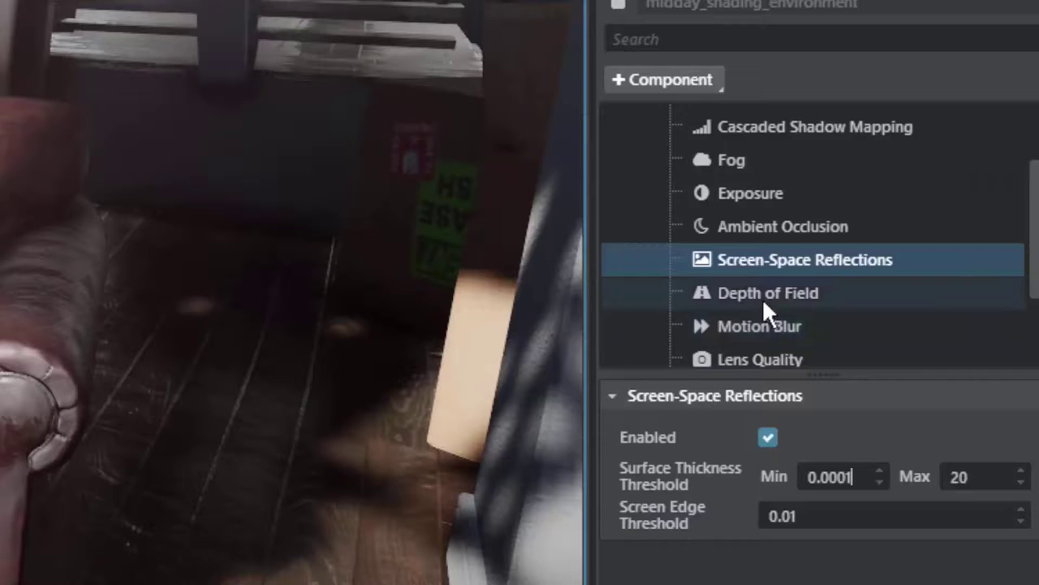
pyautogui.click(927, 274)
pyautogui.click(928, 330)
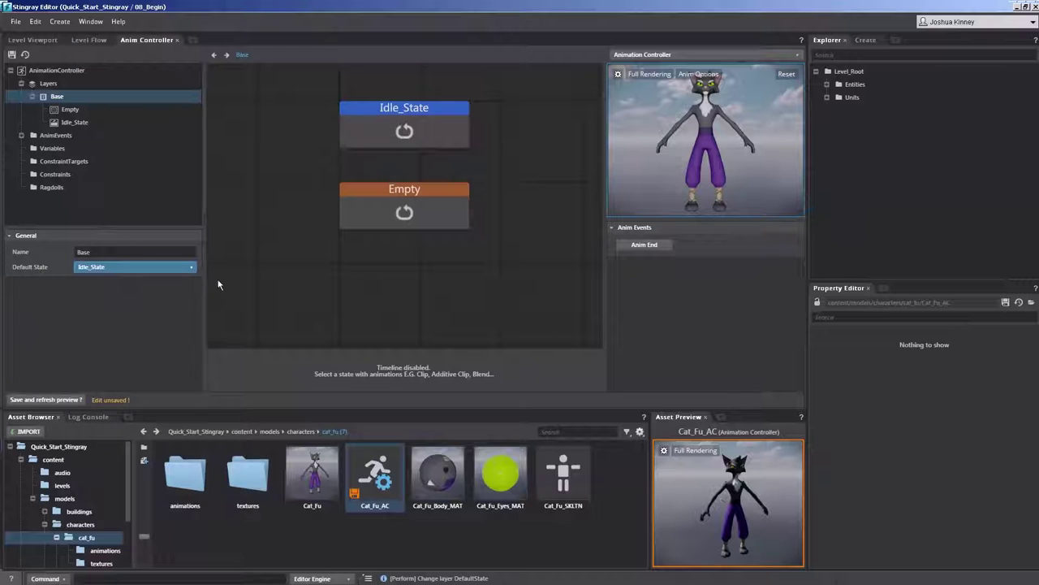
# Save the Cat_Fu animation controller and place a duplicate Send Animation Controller Event node below the original
pyautogui.click(64, 400)
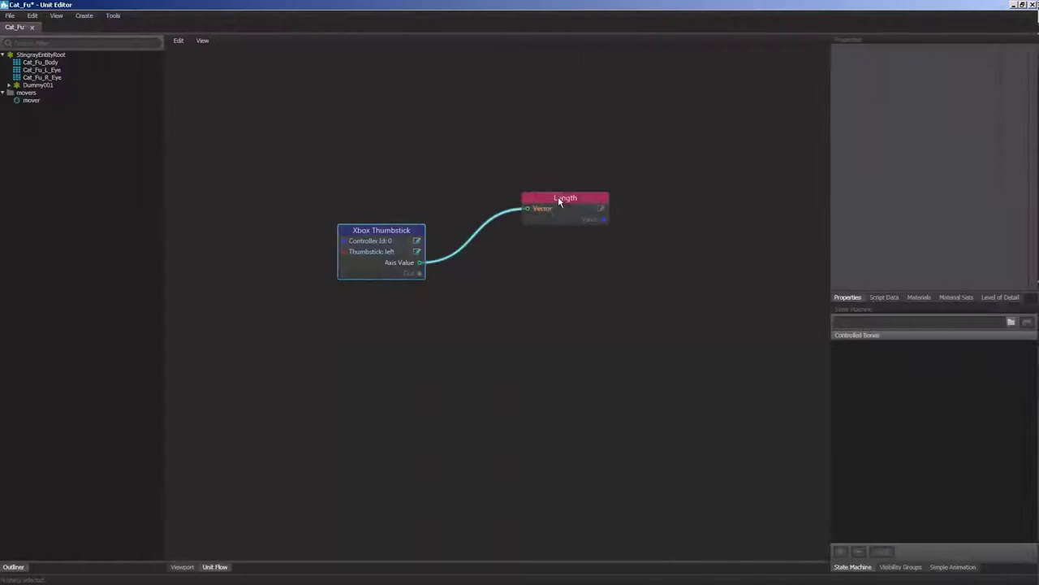
pyautogui.moveTo(577, 247); pyautogui.dragTo(567, 229)
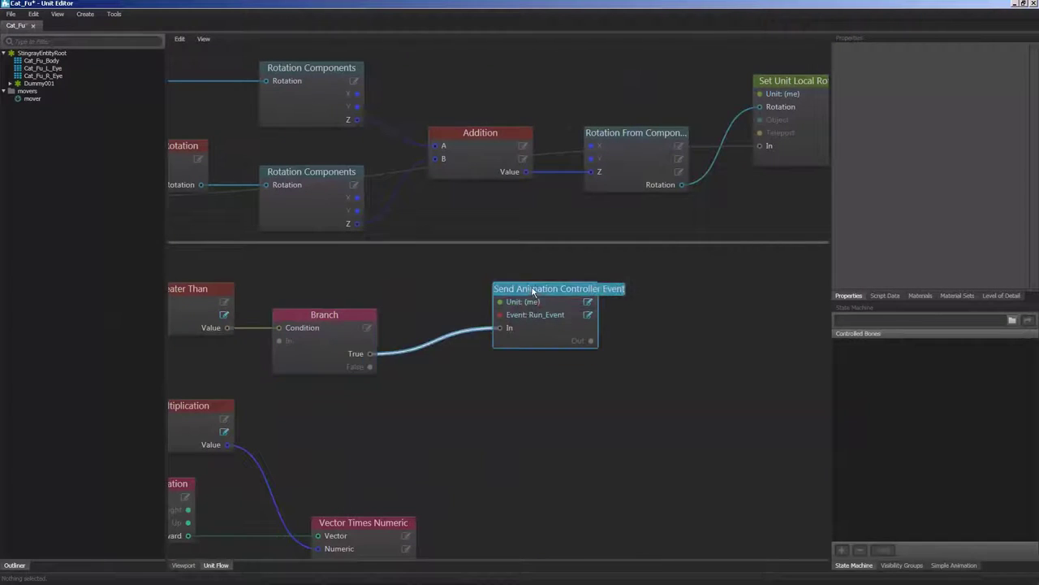
pyautogui.moveTo(533, 291); pyautogui.dragTo(536, 312)
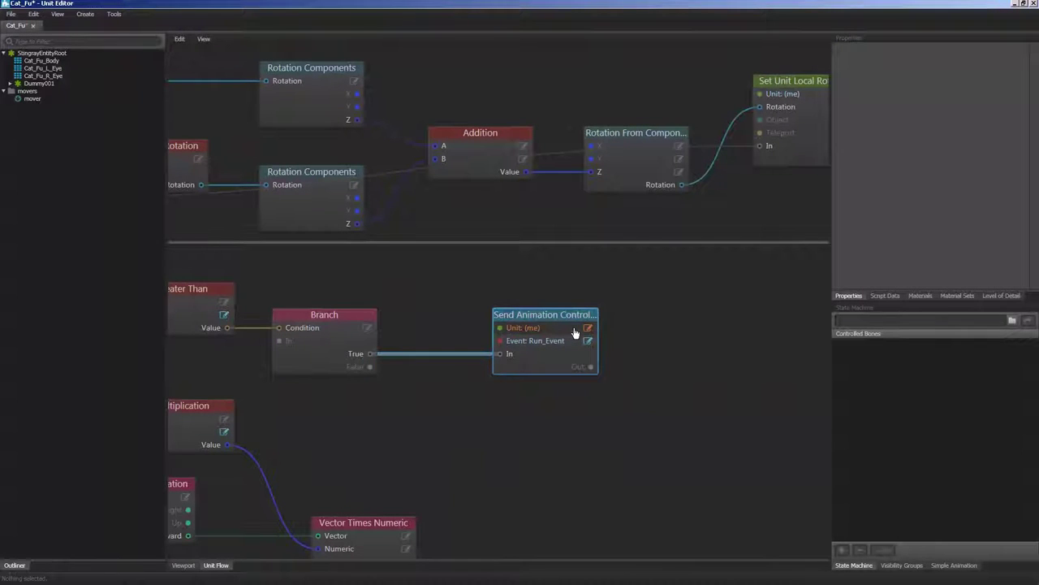
pyautogui.hotkey('ctrl', 'd')
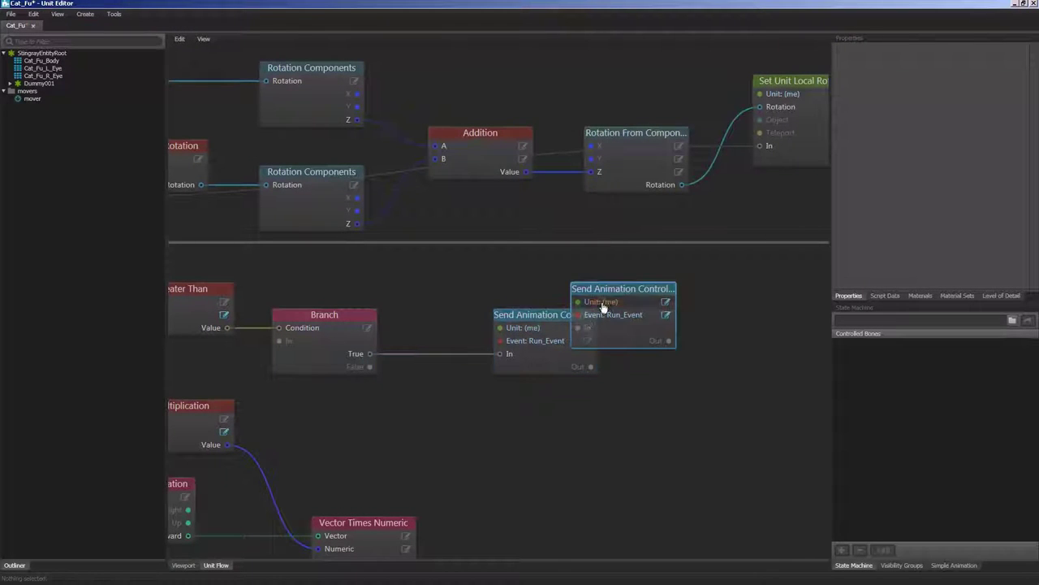
pyautogui.moveTo(611, 300); pyautogui.dragTo(534, 417)
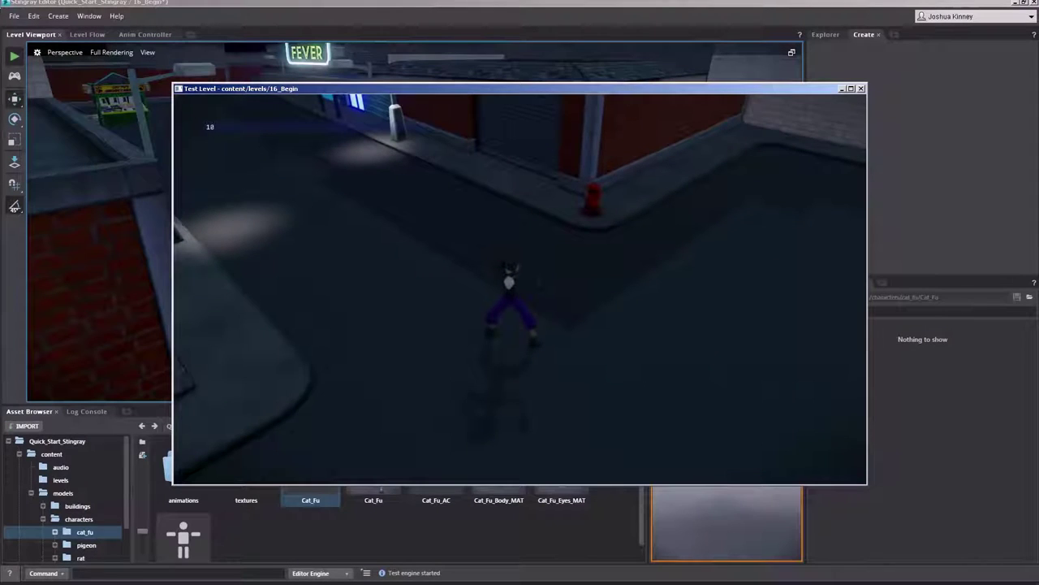
# Walk the character in the test level, expand Default Work Unit, and view the target platforms list
pyautogui.press('w')
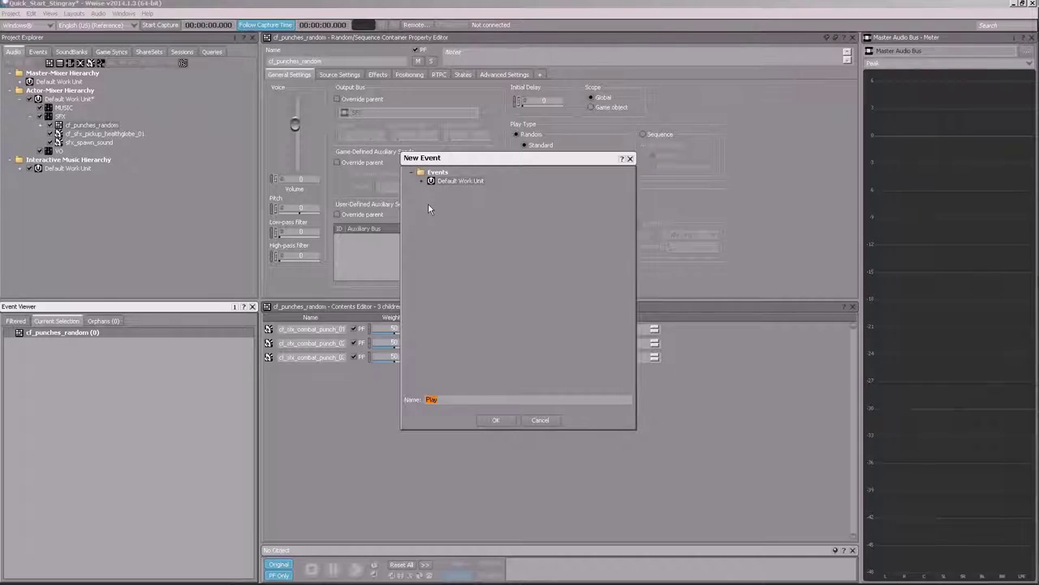
pyautogui.click(421, 180)
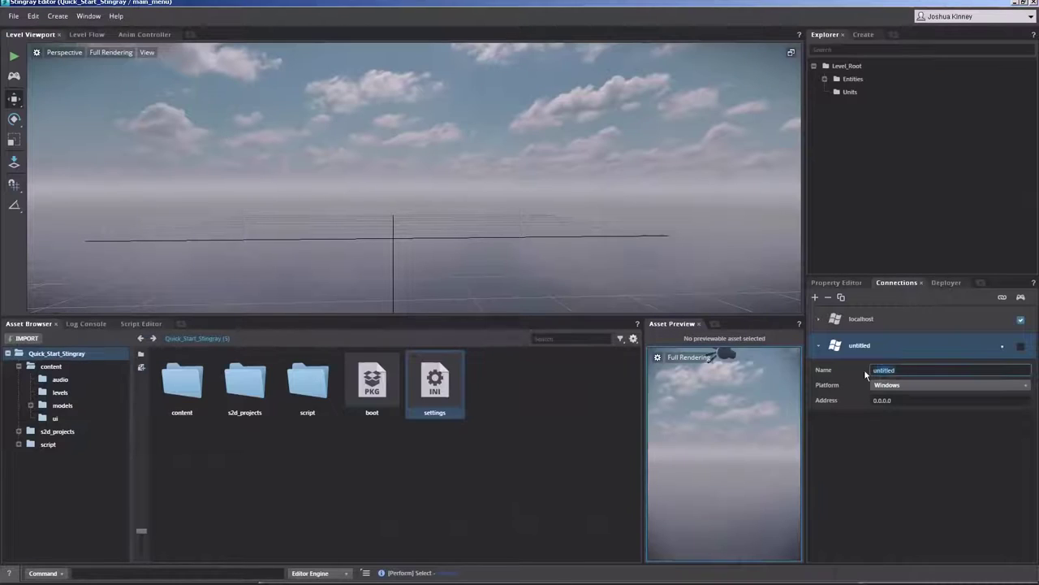
pyautogui.click(898, 386)
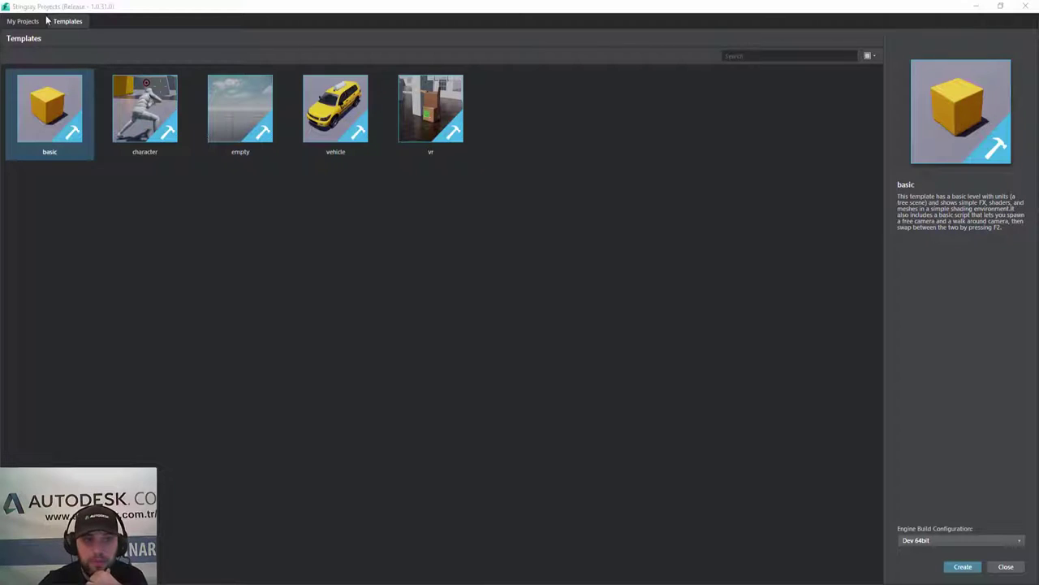
# From My Projects, start a New Project prefilled as minimal_project in Documents
pyautogui.click(139, 30)
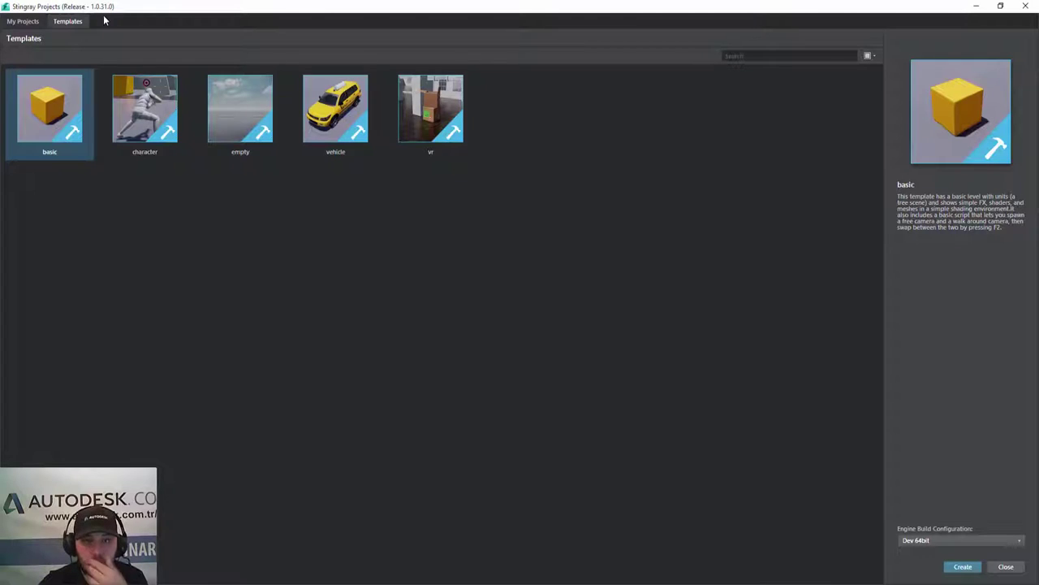
pyautogui.click(25, 25)
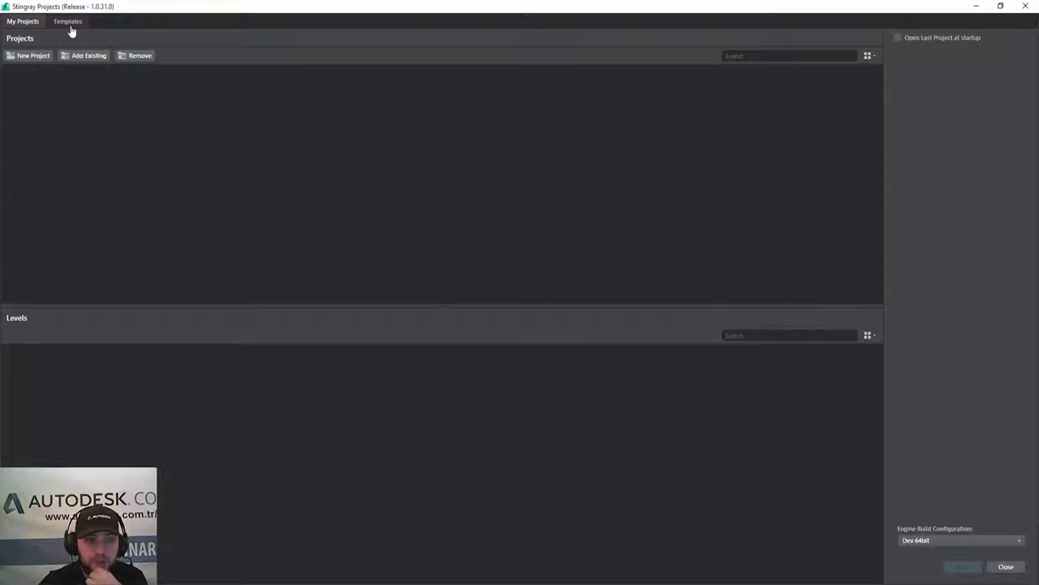
pyautogui.click(38, 56)
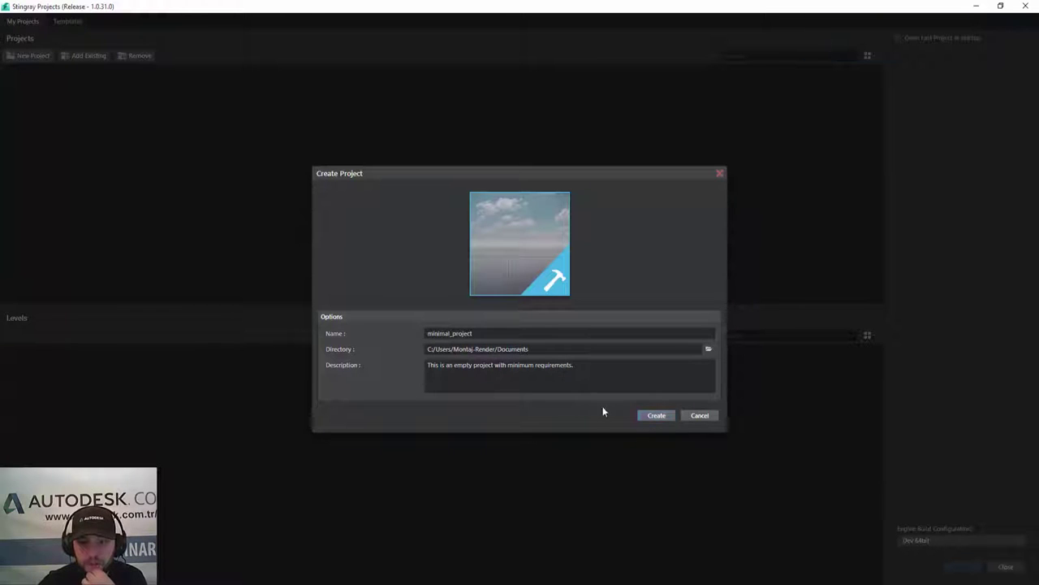
# Create minimal_project and shift the Getting Started tutorial window aside while data compiles
pyautogui.click(664, 417)
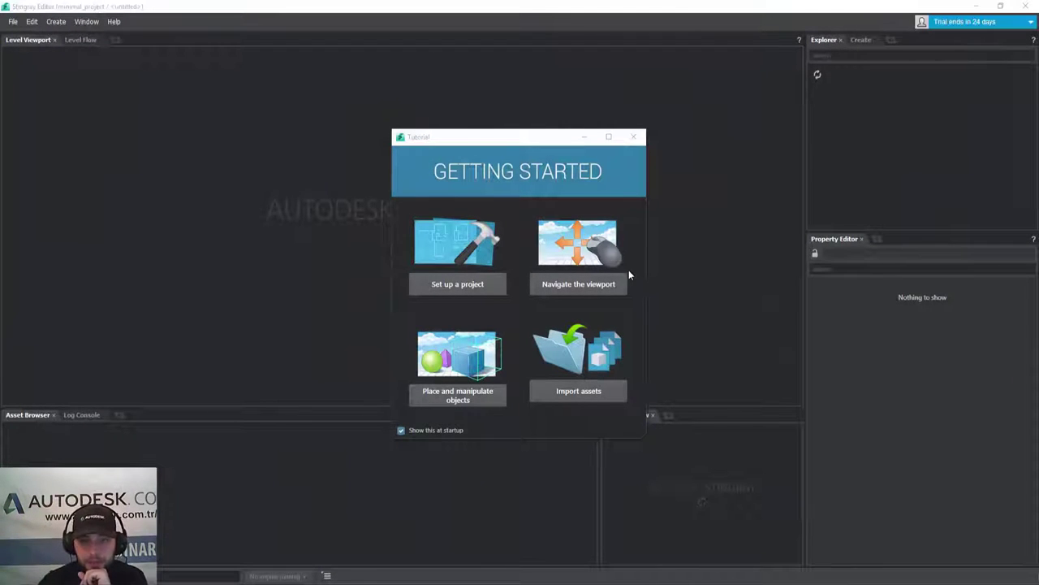
pyautogui.moveTo(505, 143); pyautogui.dragTo(601, 123)
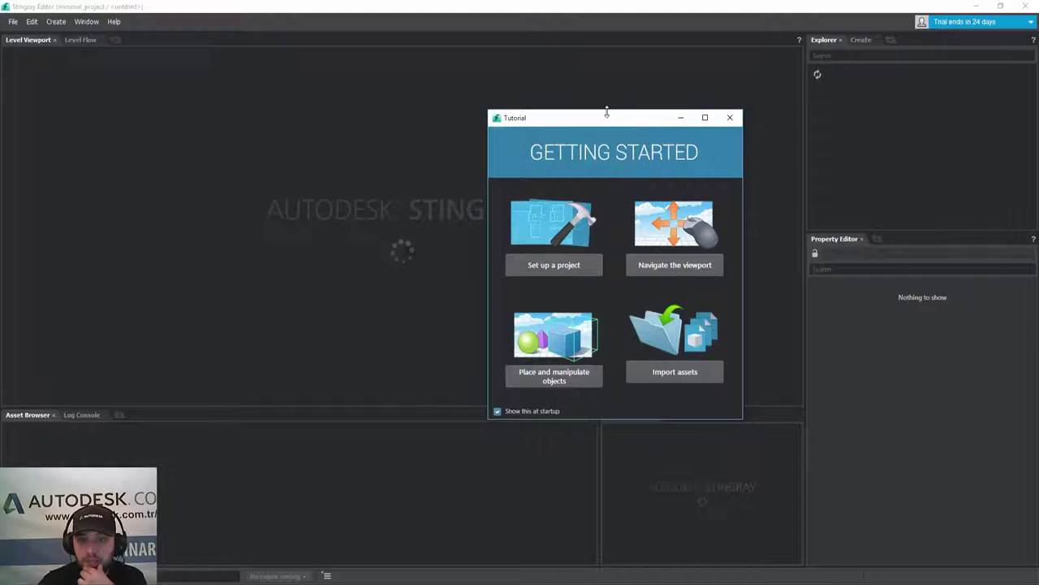
pyautogui.moveTo(608, 119); pyautogui.dragTo(506, 120)
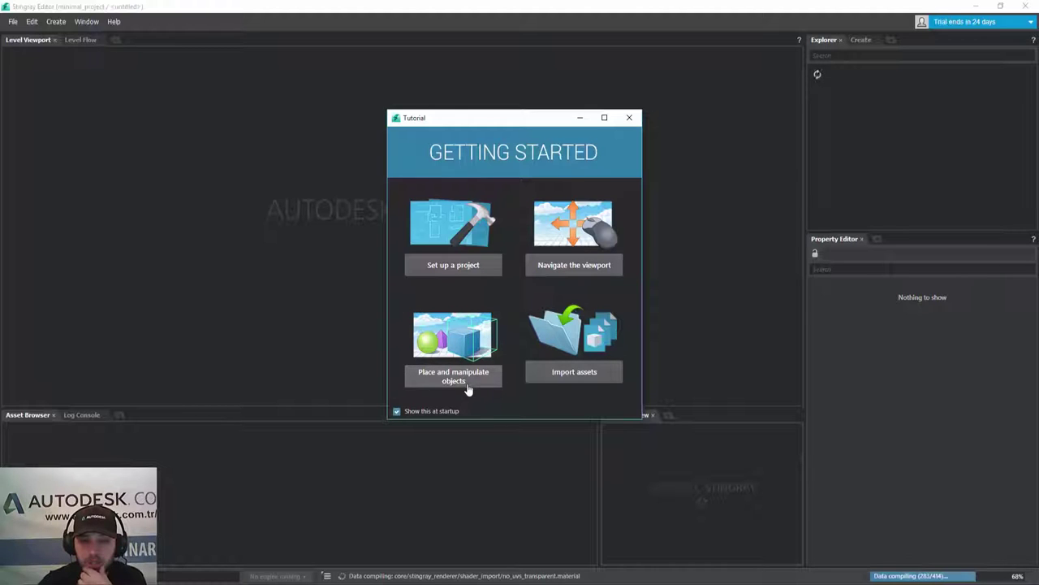
pyautogui.moveTo(445, 123)
pyautogui.mouseDown()
pyautogui.moveTo(589, 119)
pyautogui.moveTo(565, 119)
pyautogui.mouseUp()
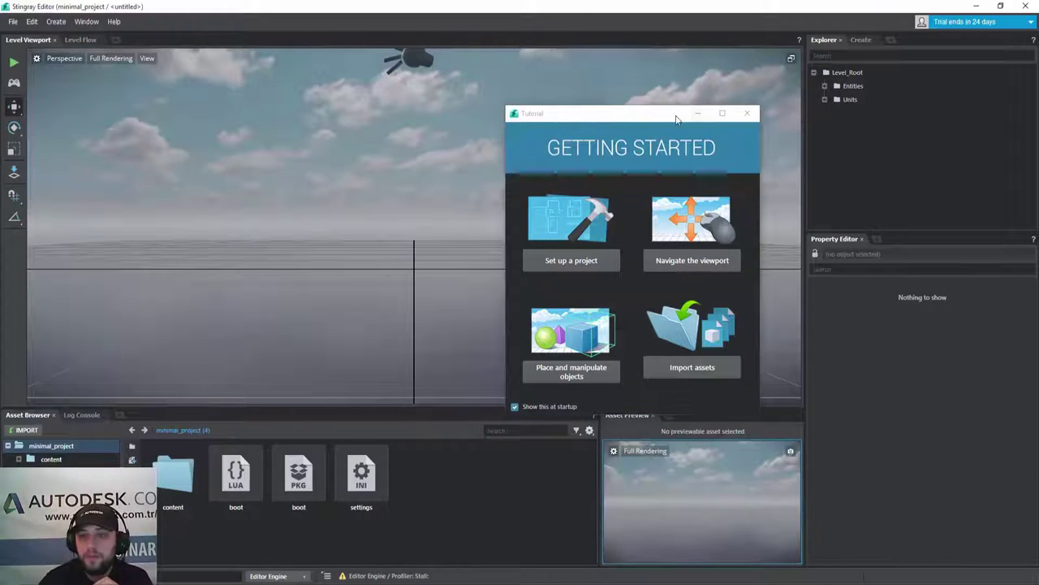
# Try the Set up a project and Place and manipulate objects tutorials, then hide the Tutorial window
pyautogui.moveTo(676, 120); pyautogui.dragTo(457, 89)
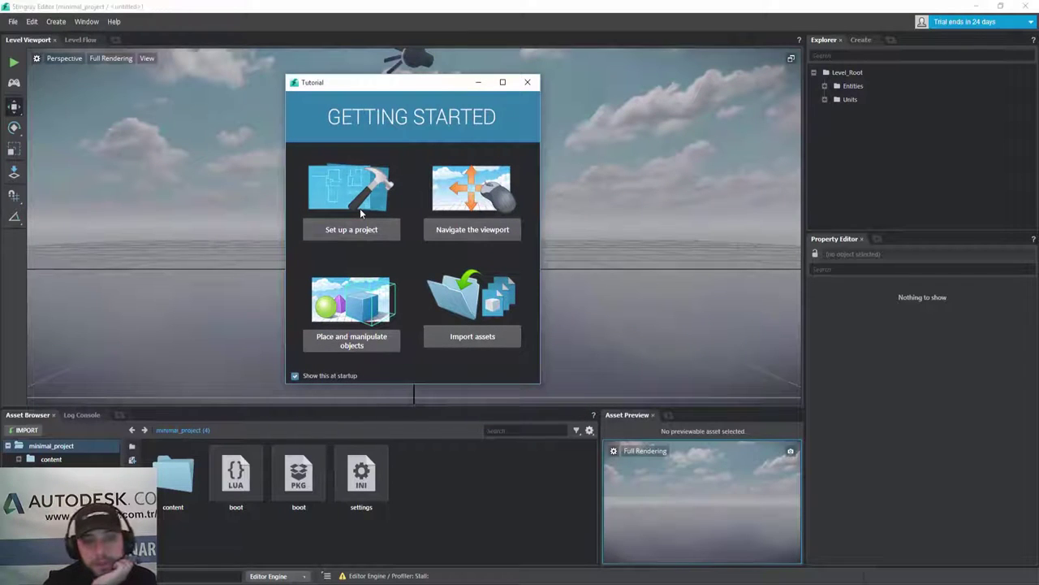
pyautogui.click(348, 237)
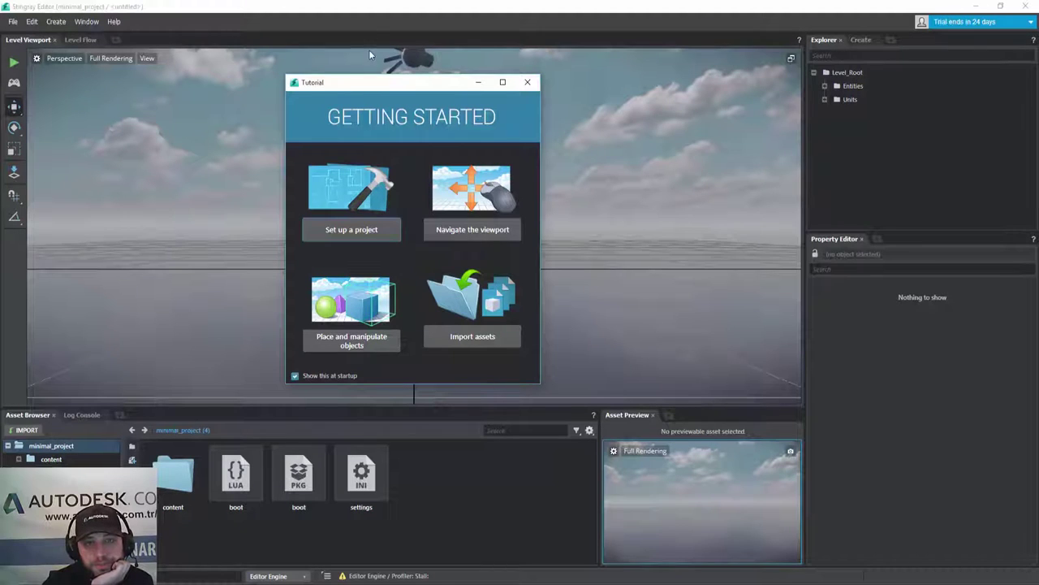
pyautogui.moveTo(371, 88)
pyautogui.mouseDown()
pyautogui.moveTo(657, 127)
pyautogui.moveTo(423, 117)
pyautogui.mouseUp()
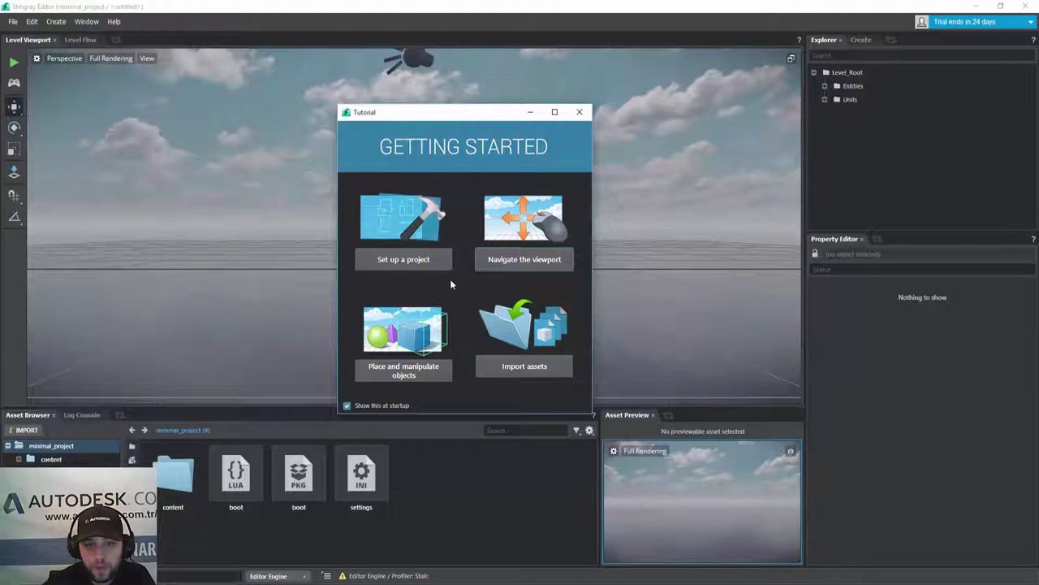
pyautogui.click(418, 373)
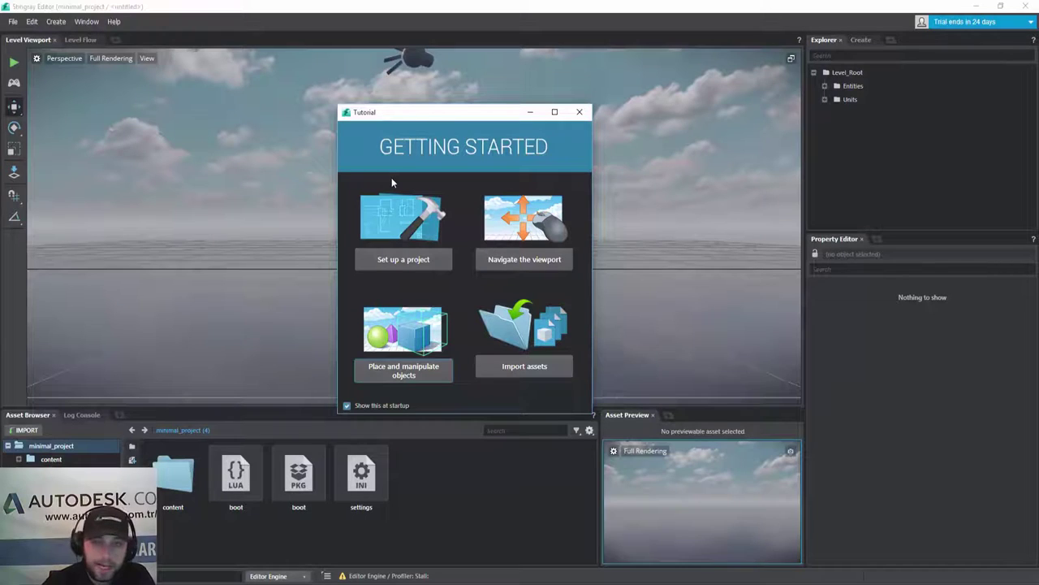
pyautogui.click(531, 112)
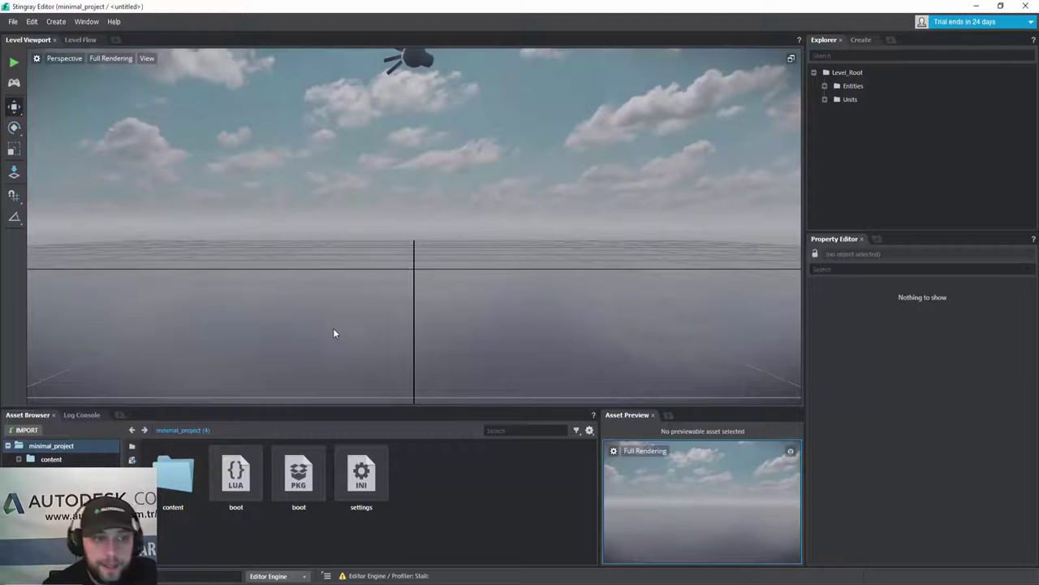
# Test-run the empty level in a Test Level window, then close that window
pyautogui.click(12, 65)
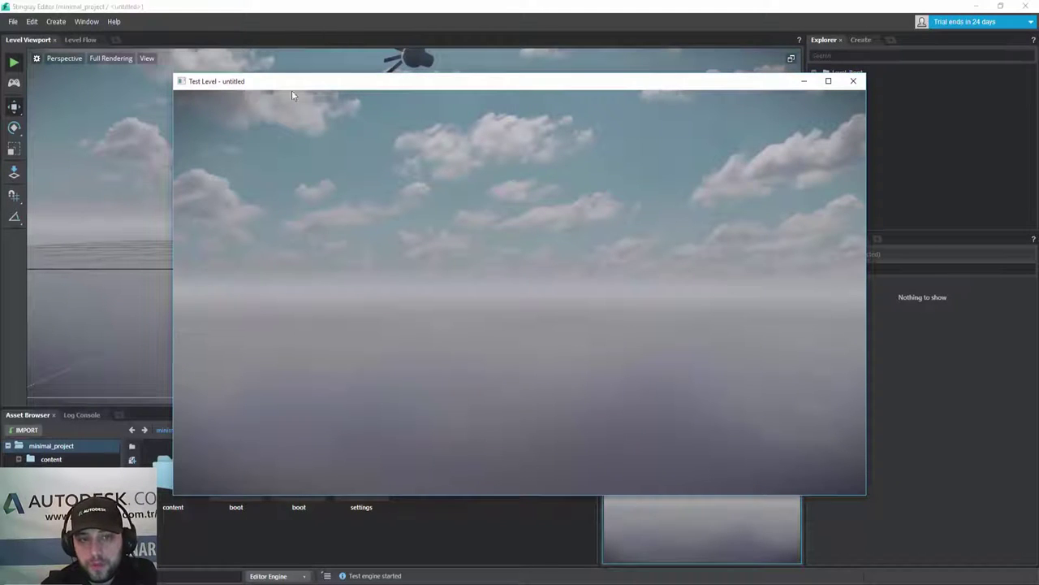
pyautogui.moveTo(292, 89); pyautogui.dragTo(250, 90)
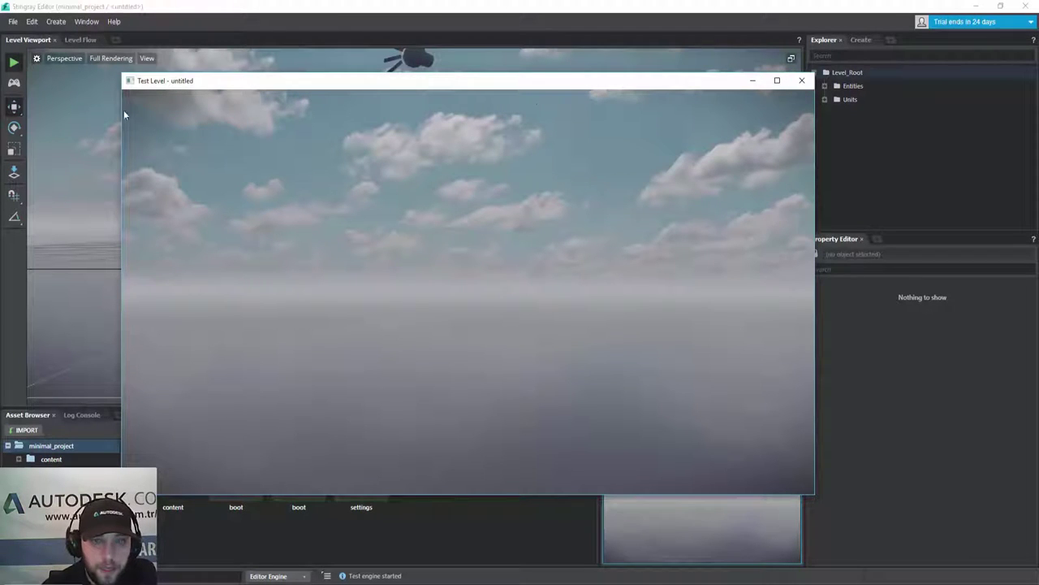
pyautogui.click(809, 85)
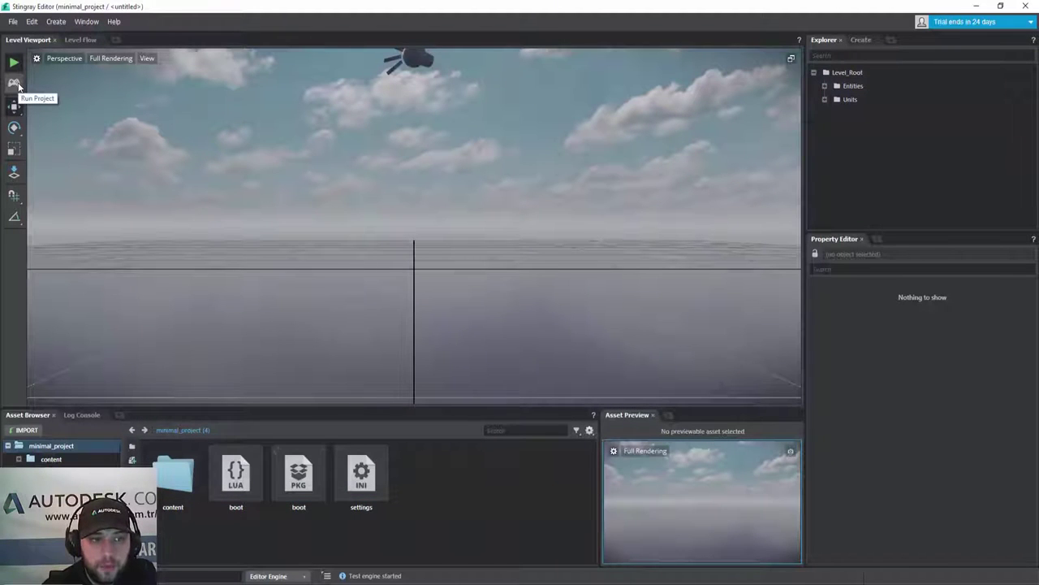
# Run the whole project in its Stingray game window, then close the game window
pyautogui.click(15, 84)
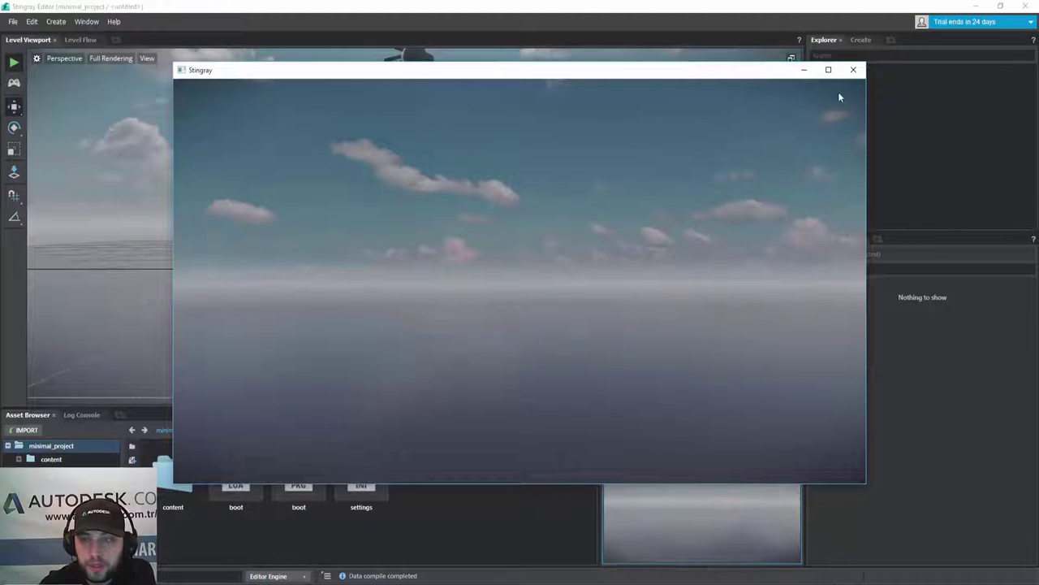
pyautogui.click(850, 68)
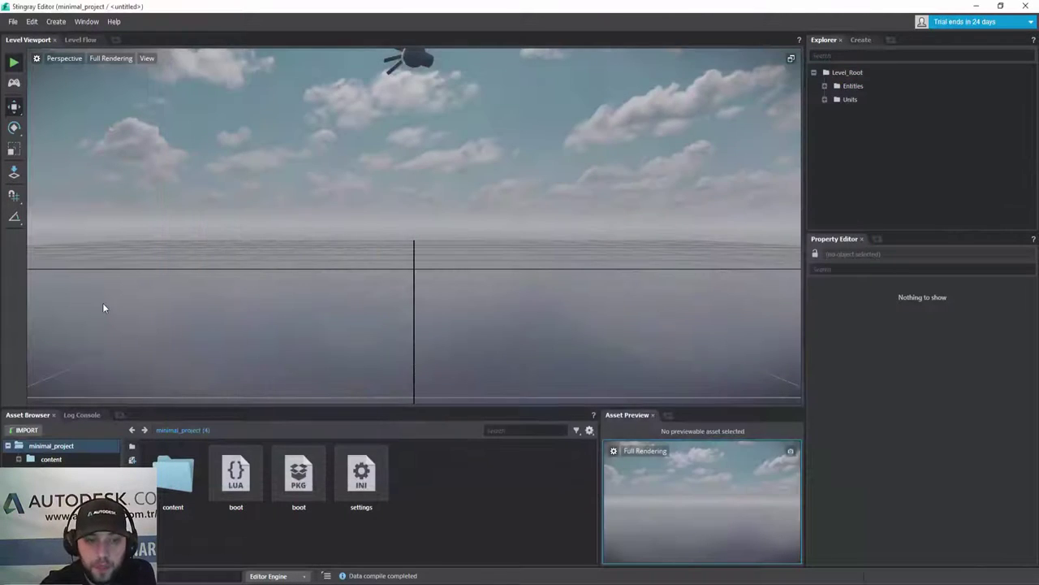
# Switch to the Rotate tool, check its World/Local choices, and view the empty level from another angle
pyautogui.click(14, 127)
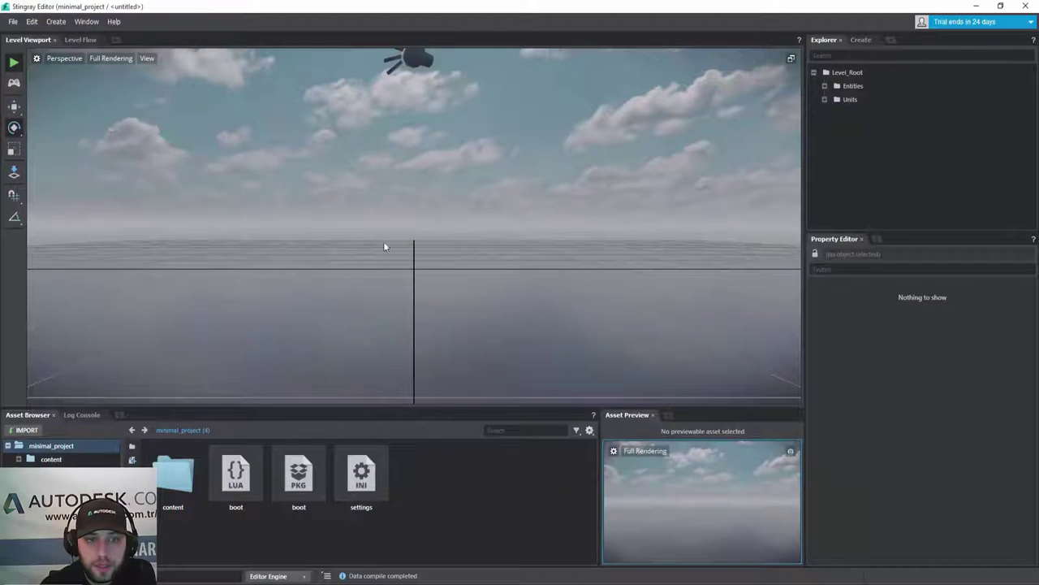
pyautogui.click(19, 133)
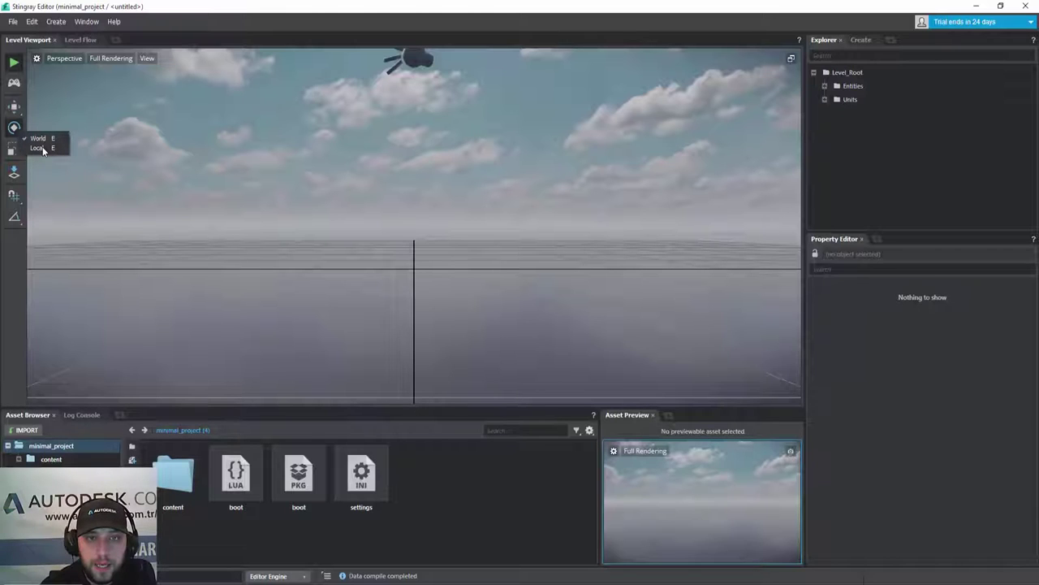
pyautogui.click(43, 150)
pyautogui.moveTo(268, 218); pyautogui.dragTo(373, 294)
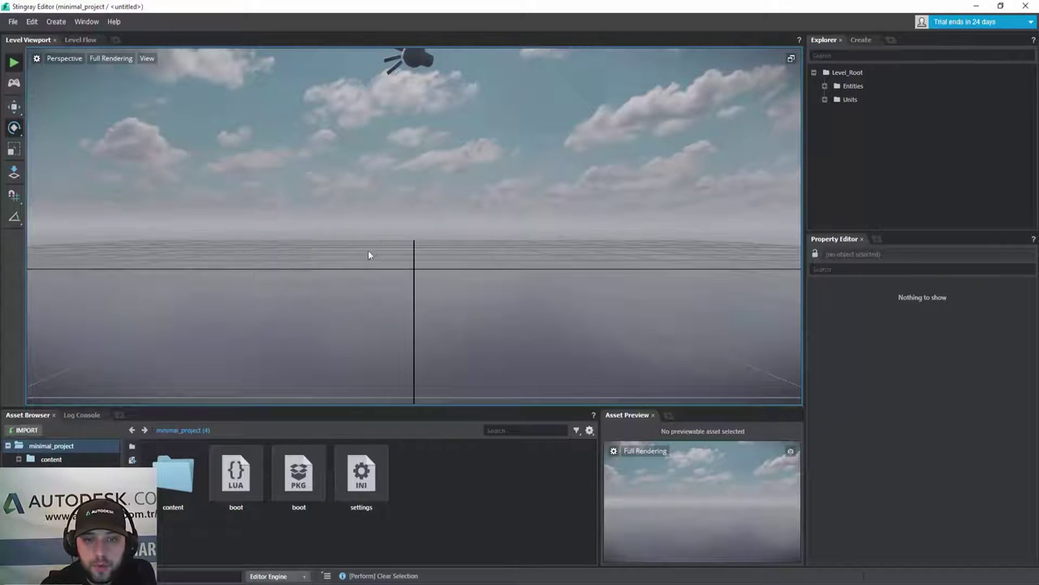
pyautogui.moveTo(313, 191)
pyautogui.mouseDown(button='right')
pyautogui.moveTo(341, 203)
pyautogui.moveTo(292, 201)
pyautogui.mouseUp(button='right')
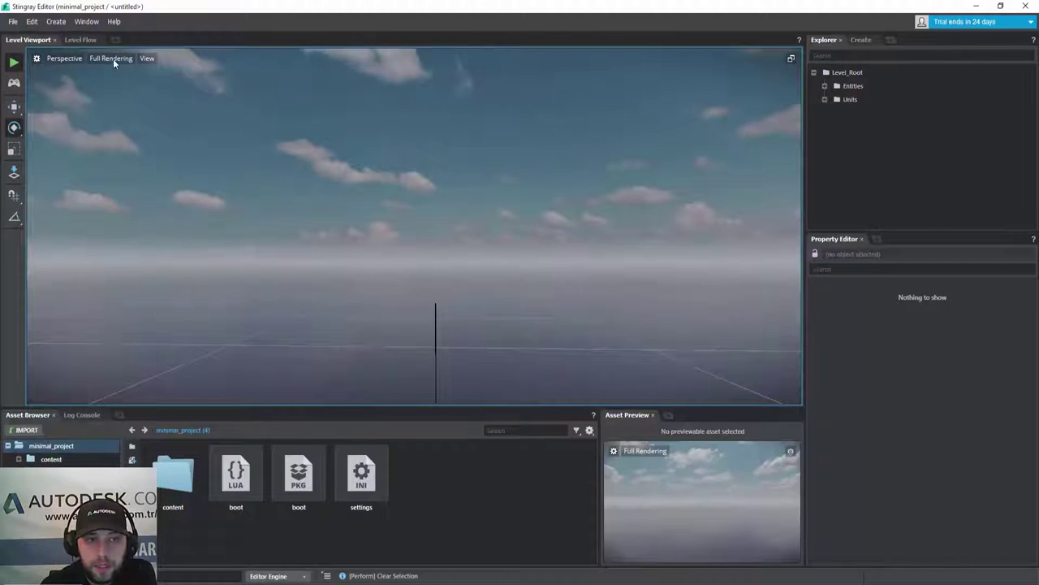
# Browse the Full Rendering list's Material and Tools debug views, then right-click the Perspective label
pyautogui.click(113, 59)
pyautogui.moveTo(156, 75)
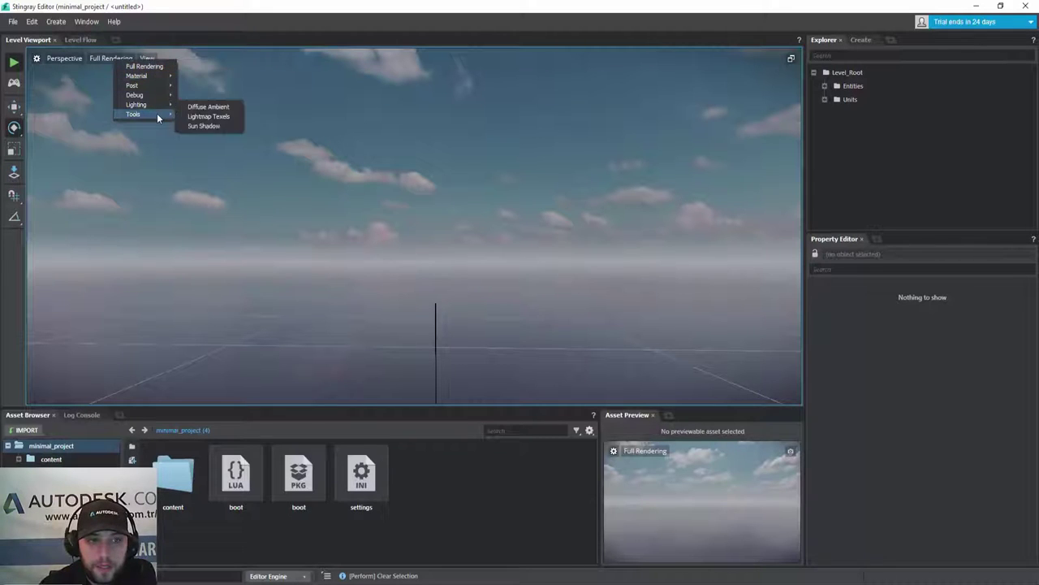
pyautogui.moveTo(156, 114)
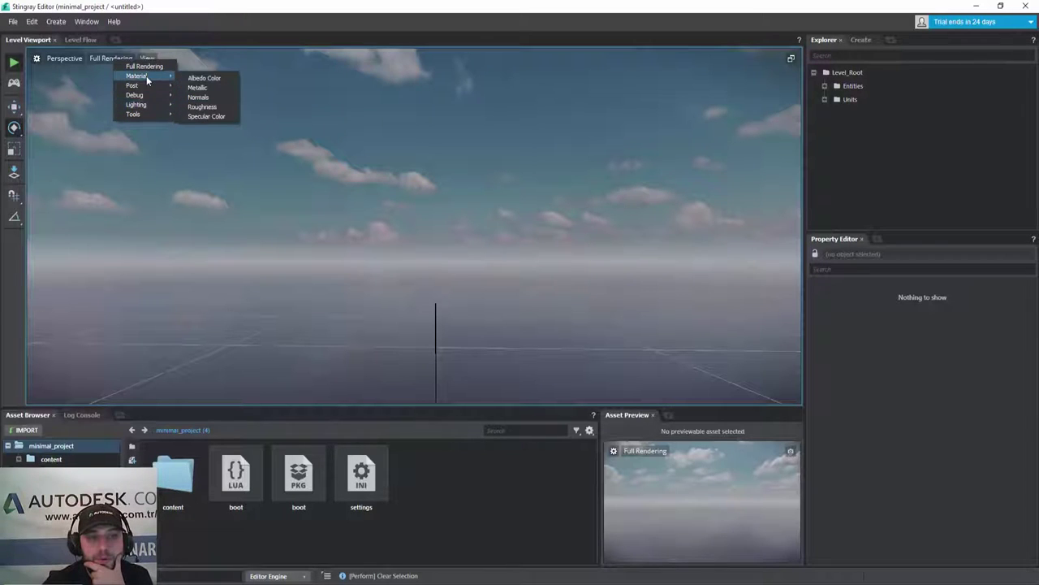
pyautogui.click(69, 57)
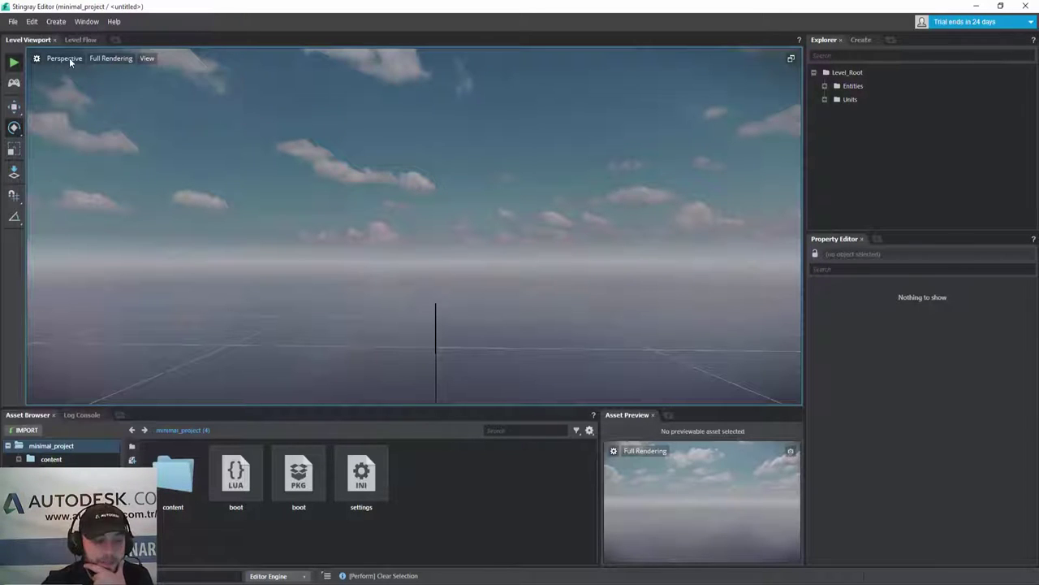
pyautogui.rightClick(69, 58)
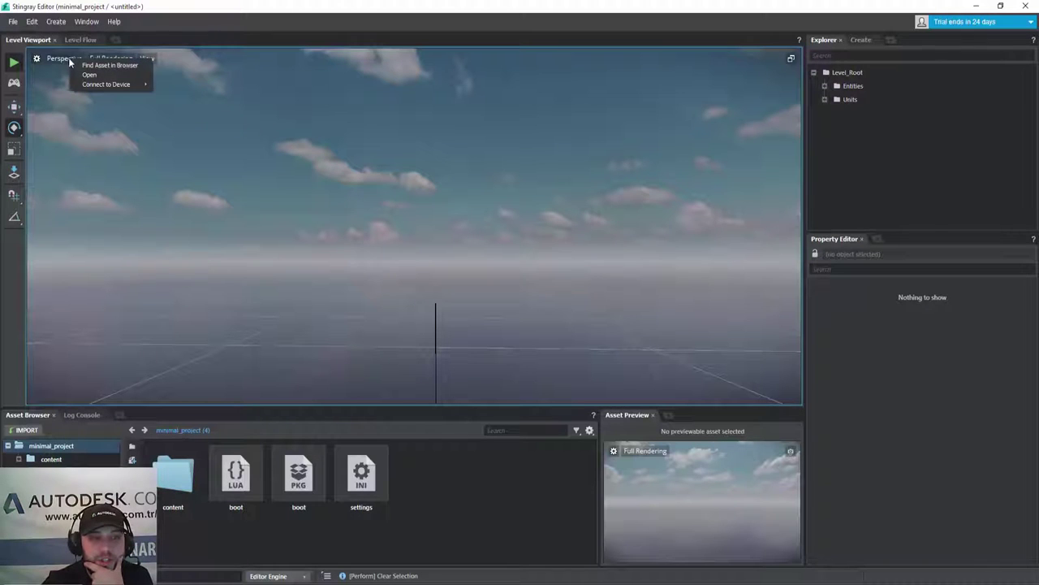
# Choose Connect to Device > Add Device from the Perspective menu, then reopen and dismiss the menu
pyautogui.moveTo(108, 88)
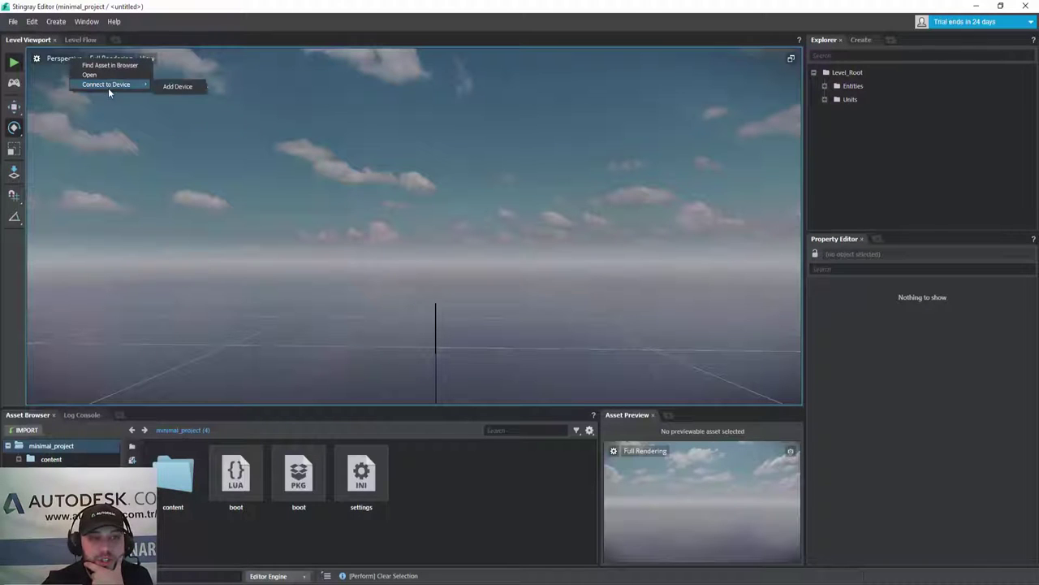
pyautogui.click(182, 94)
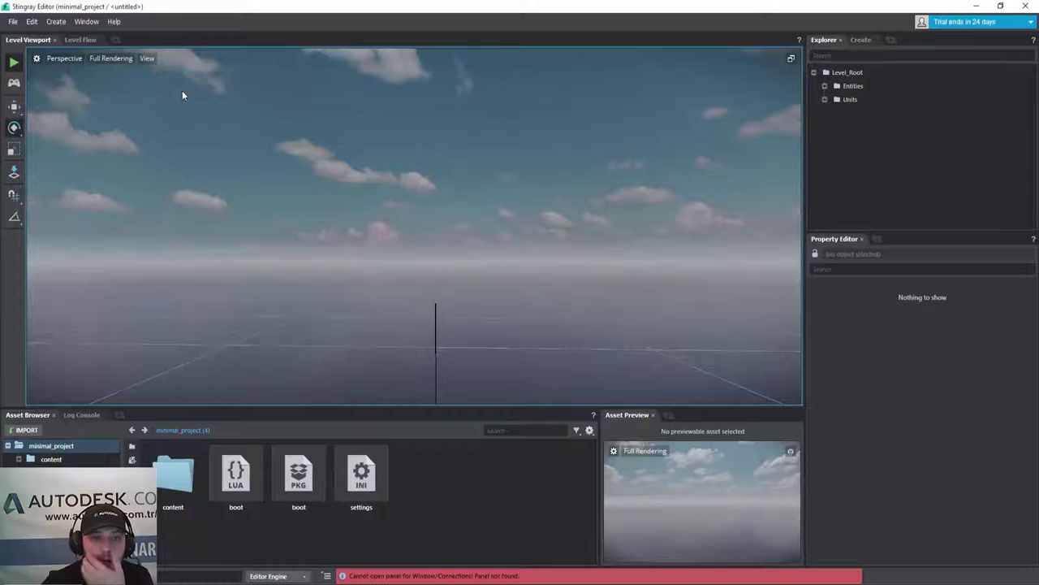
pyautogui.rightClick(62, 58)
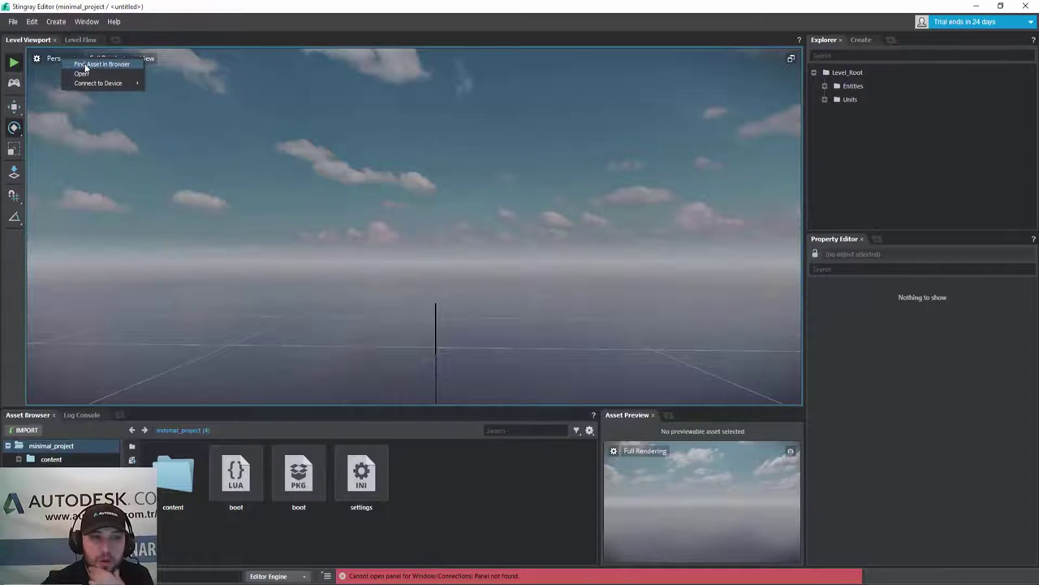
pyautogui.click(95, 74)
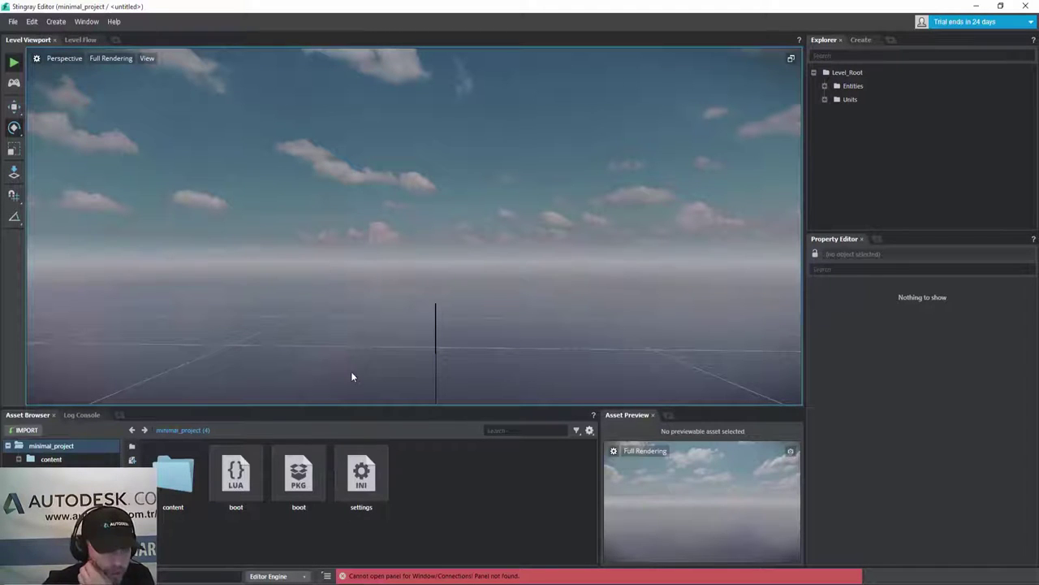
pyautogui.doubleClick(185, 480)
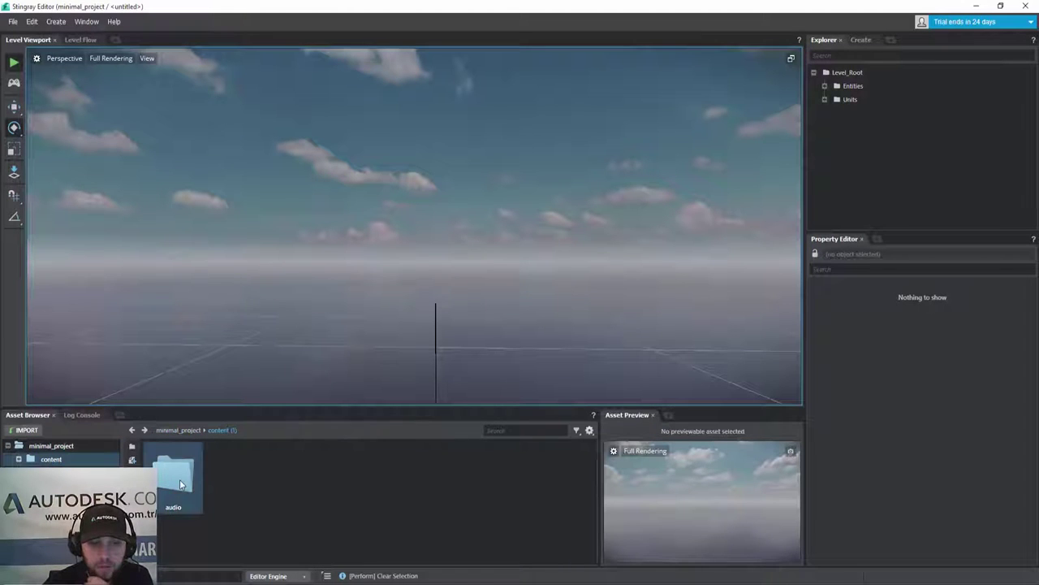
pyautogui.doubleClick(180, 485)
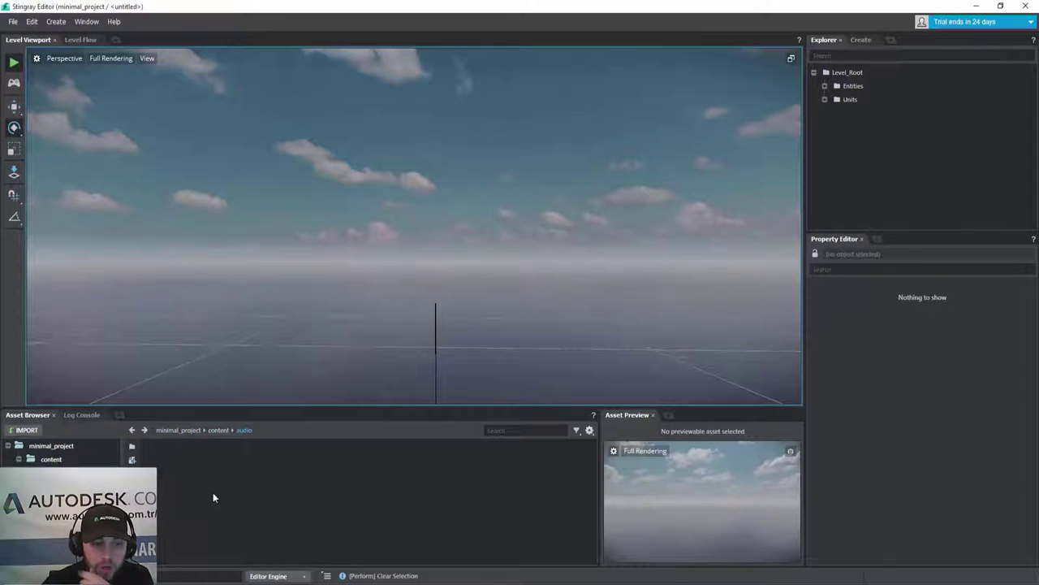
pyautogui.click(50, 446)
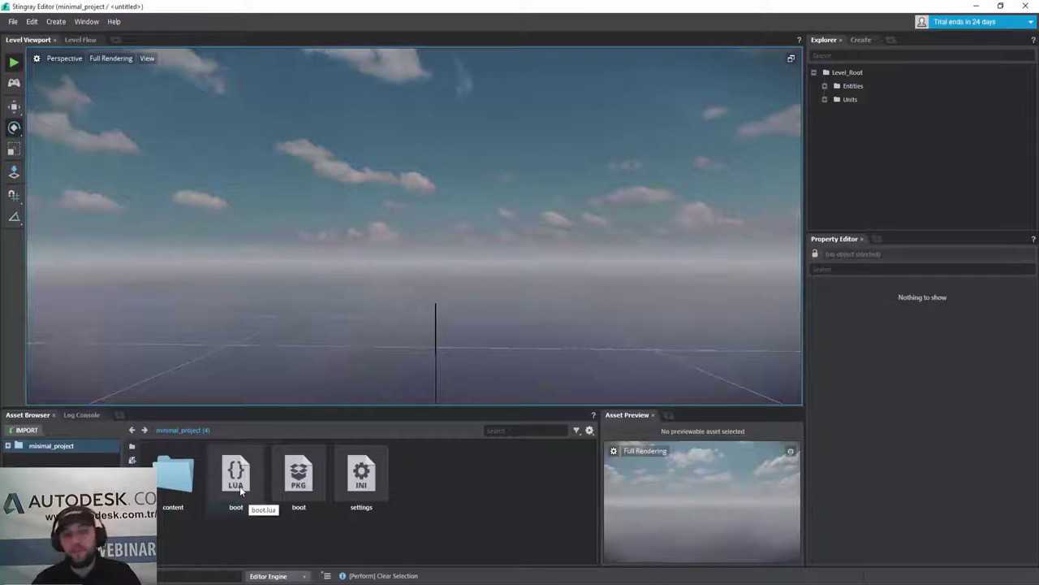
# Open the boot Lua script, boot package and settings.ini in turn, closing the Script Editor after each
pyautogui.doubleClick(239, 486)
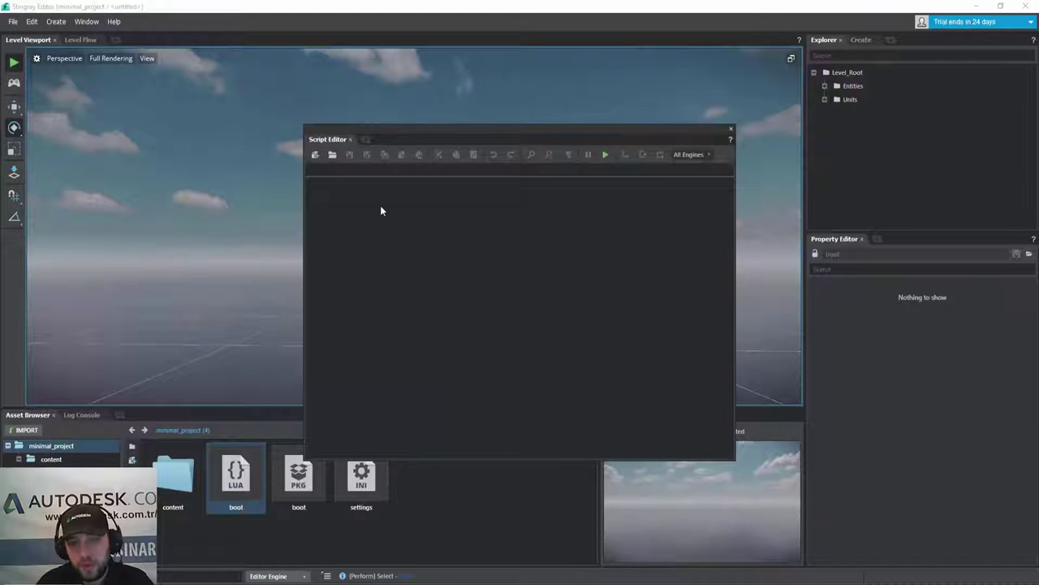
pyautogui.click(731, 130)
pyautogui.doubleClick(315, 488)
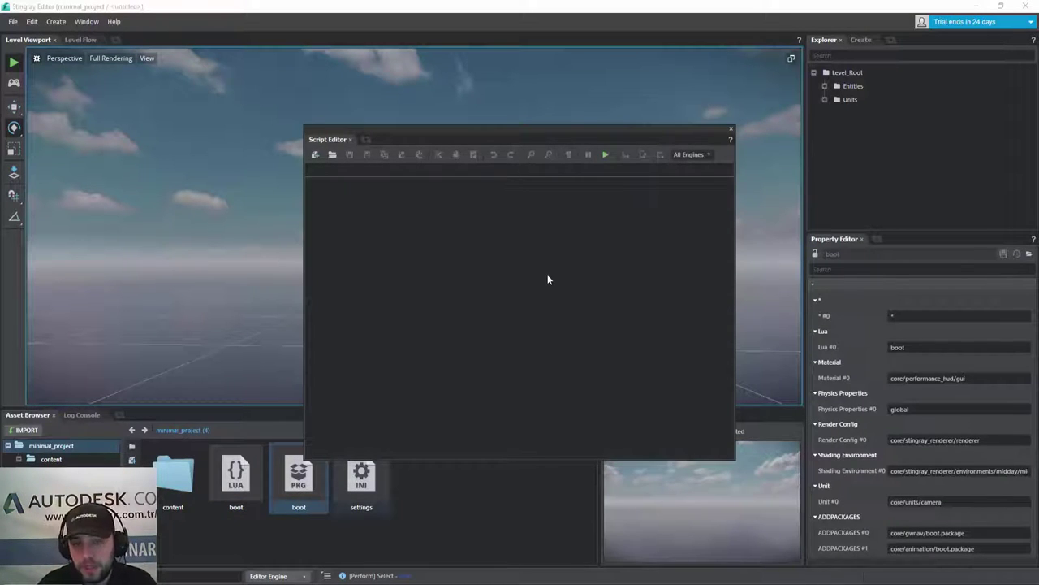
pyautogui.click(731, 130)
pyautogui.doubleClick(364, 478)
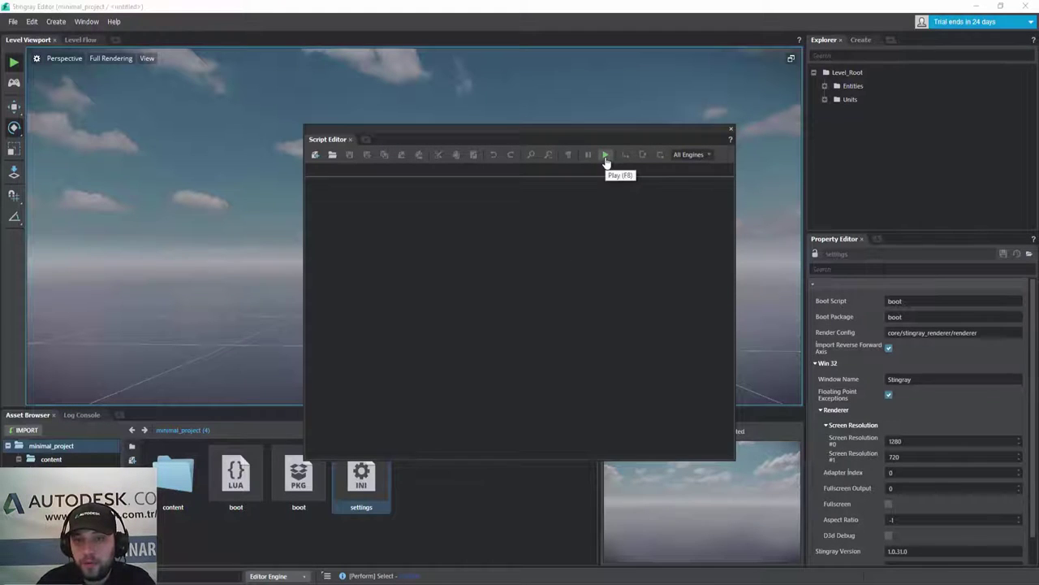
pyautogui.click(729, 126)
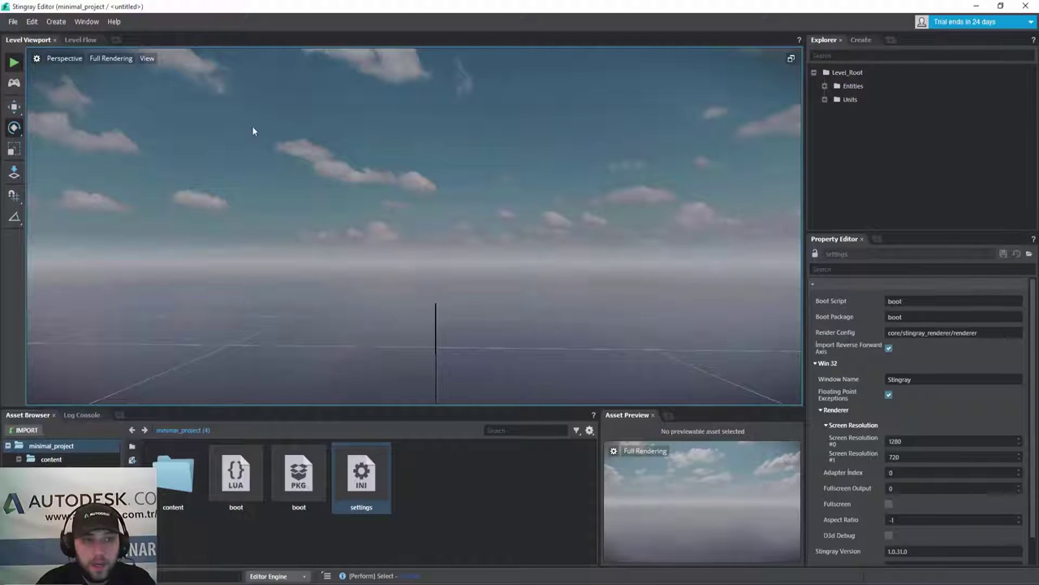
pyautogui.click(56, 21)
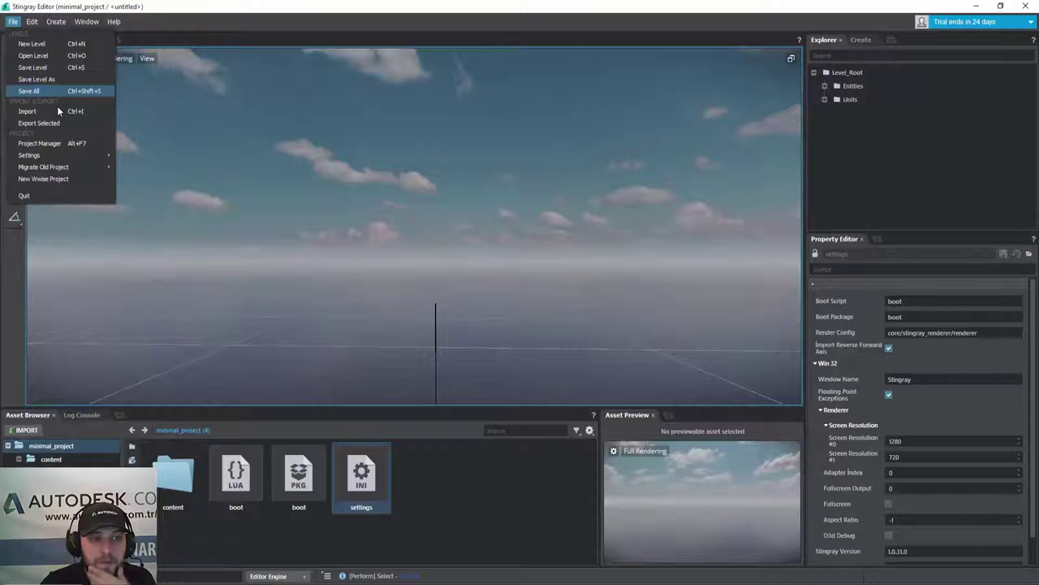
pyautogui.click(58, 111)
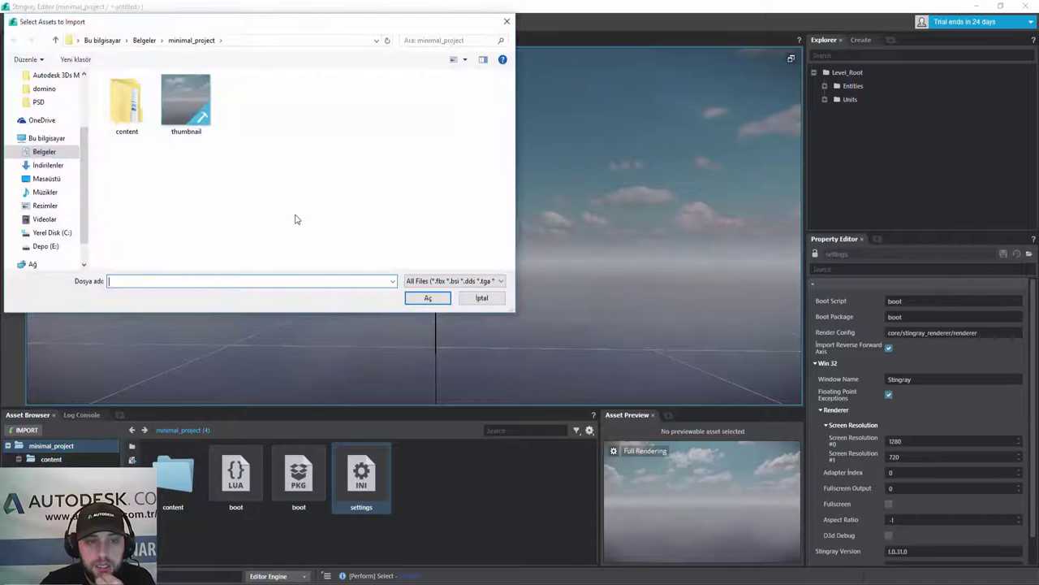
pyautogui.click(469, 280)
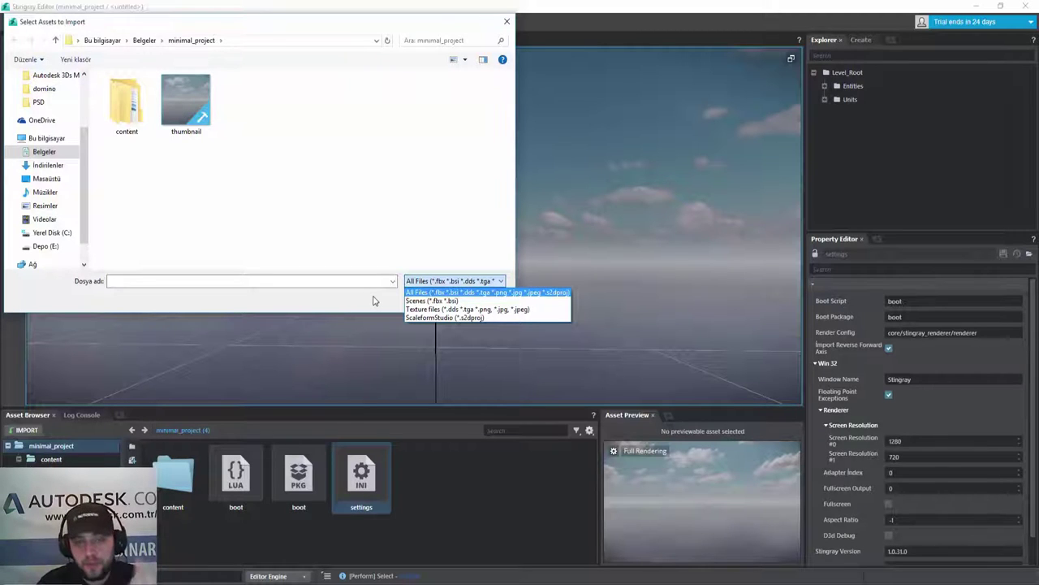
pyautogui.click(292, 296)
pyautogui.click(478, 302)
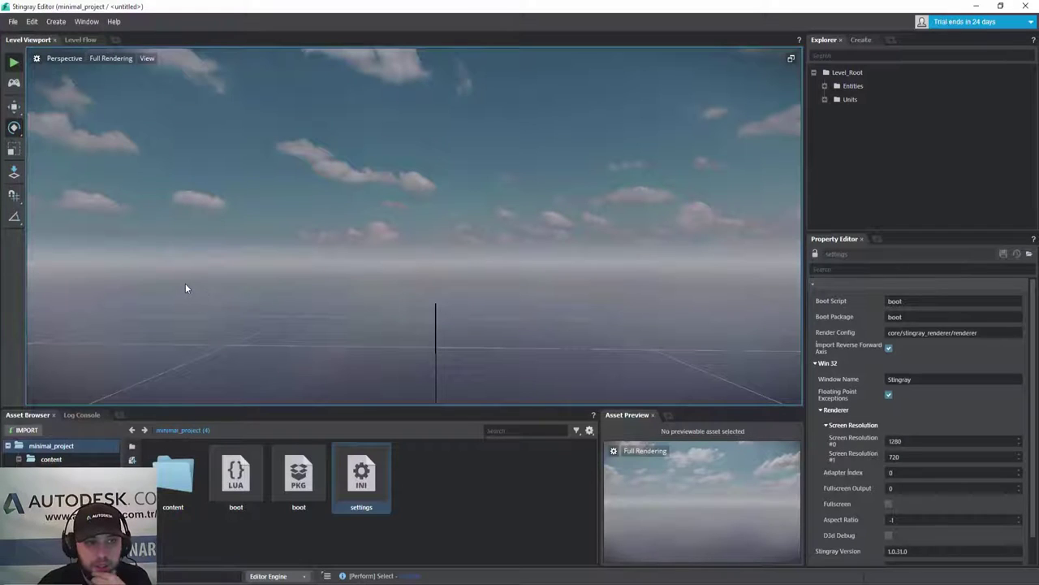
# Show the Edit > Level Testing > Engine submenu with Restart Engine and Terminate Engine
pyautogui.click(32, 22)
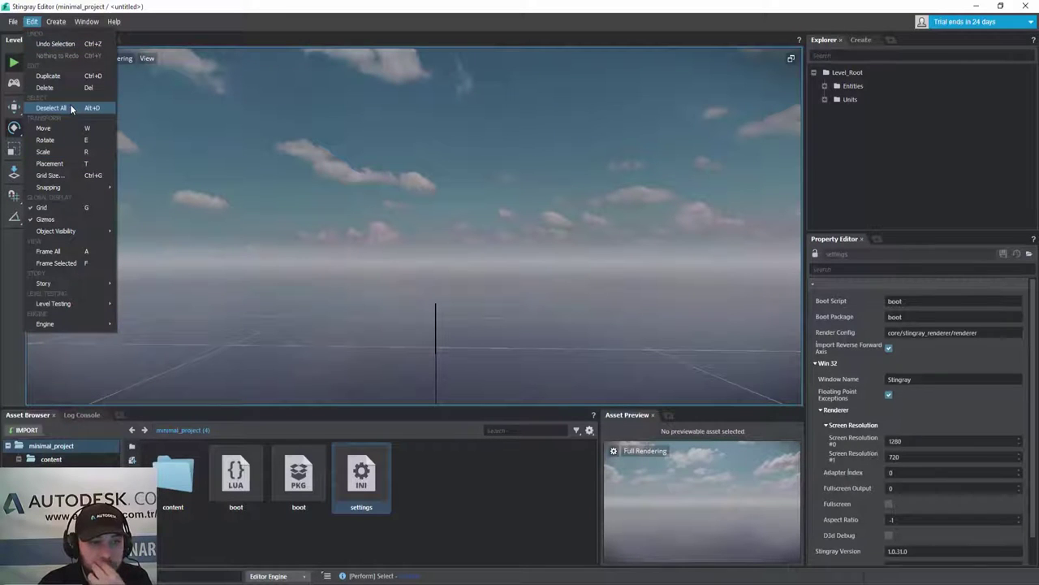
pyautogui.moveTo(87, 288)
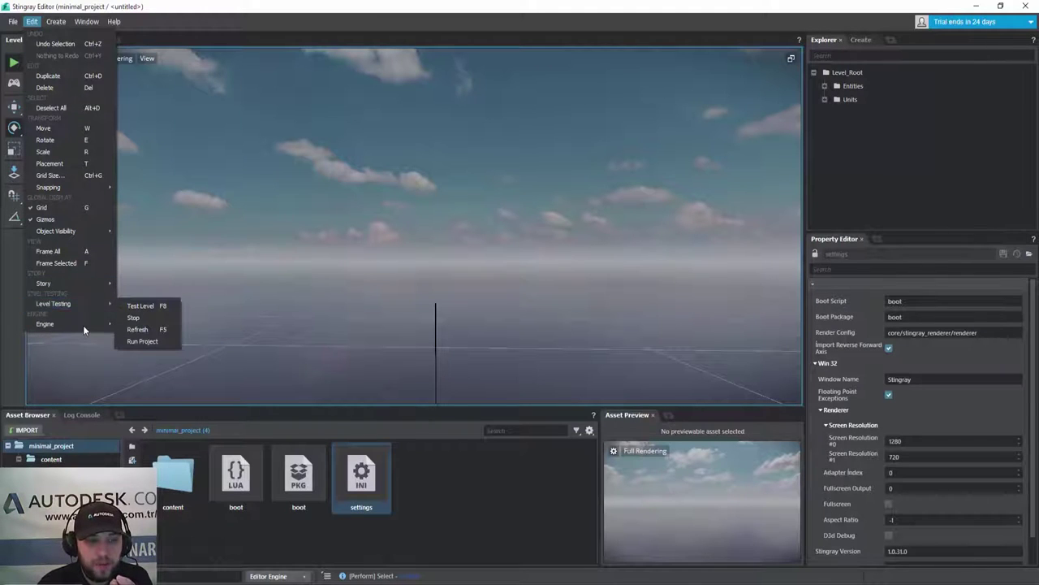
pyautogui.moveTo(83, 327)
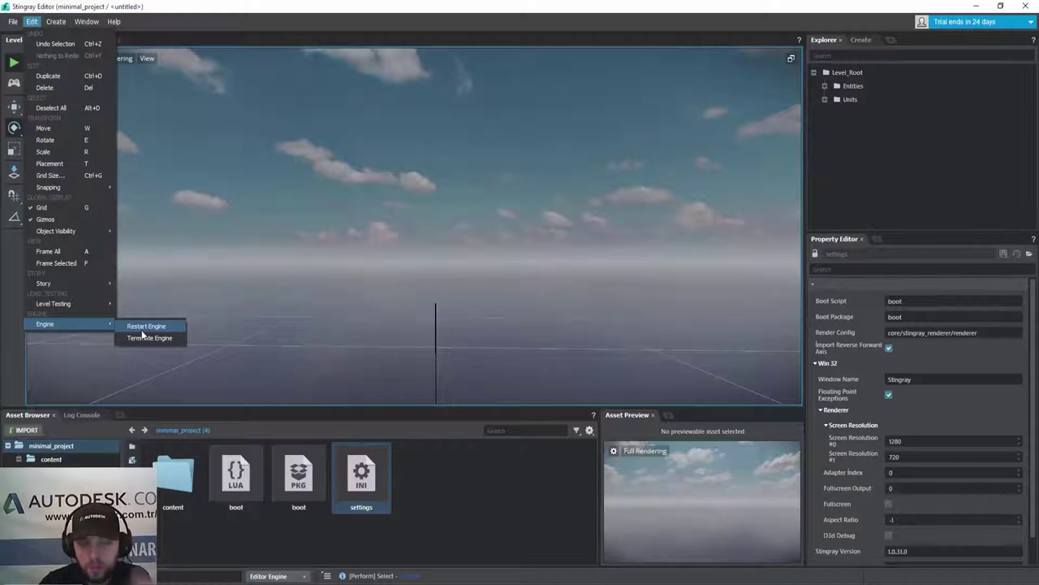
# Terminate the engine process, then restart it so the viewport renders the level again
pyautogui.click(145, 338)
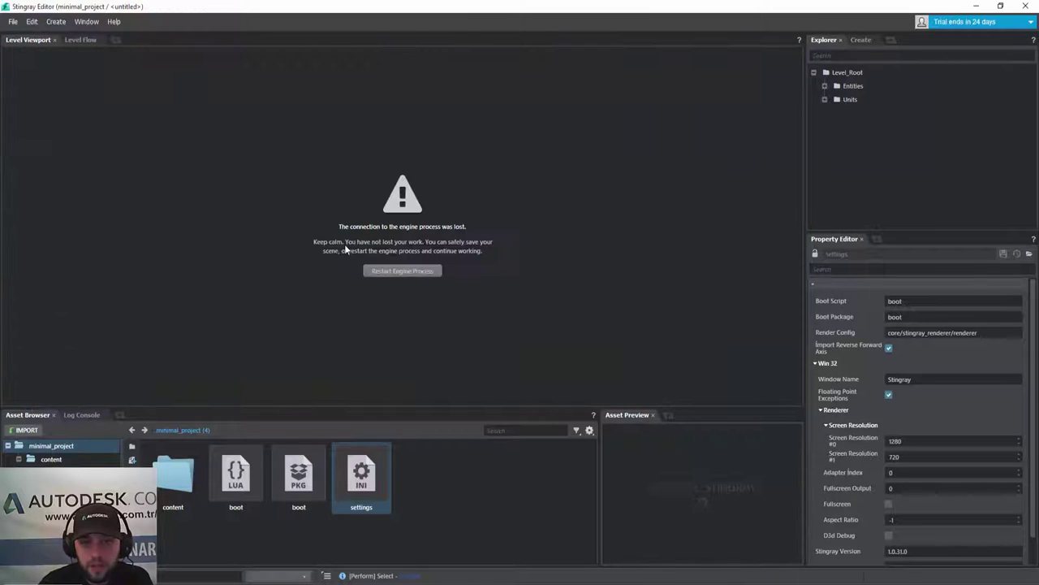
pyautogui.click(399, 271)
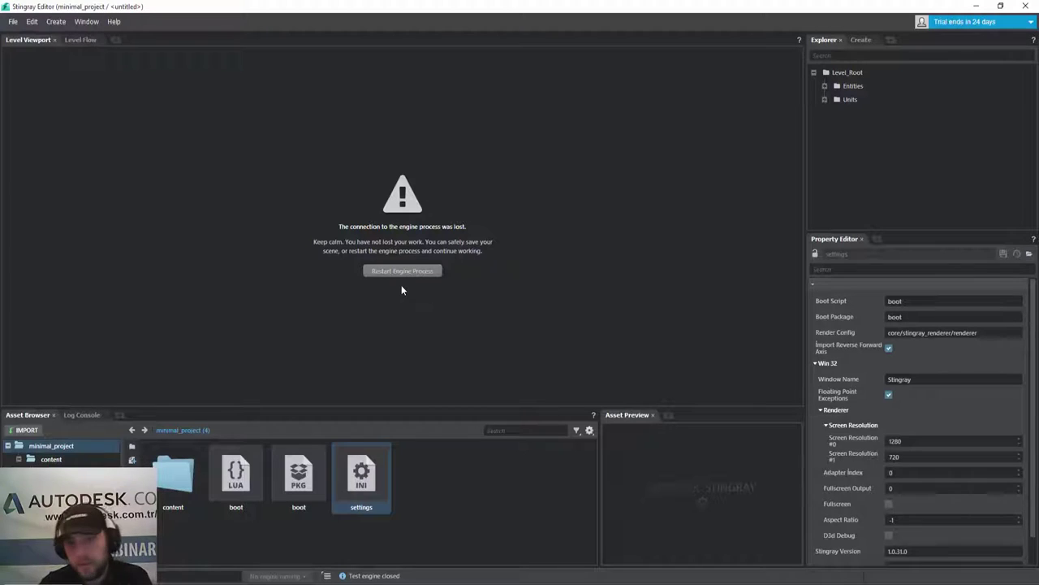
pyautogui.click(400, 273)
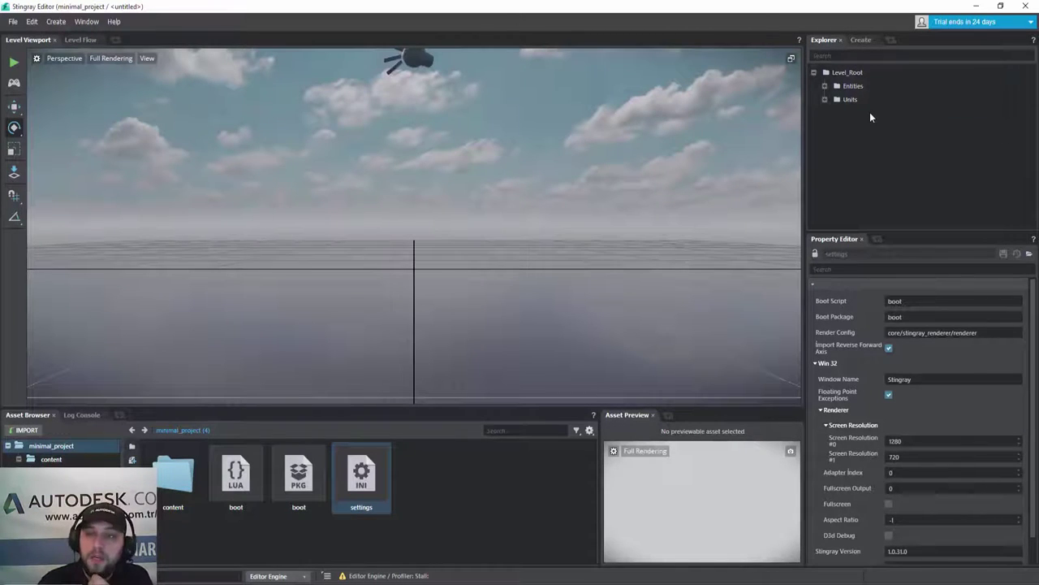
# Expand Entities and Units in the Explorer, switch to the Create panel, and scroll the Property Editor
pyautogui.click(824, 86)
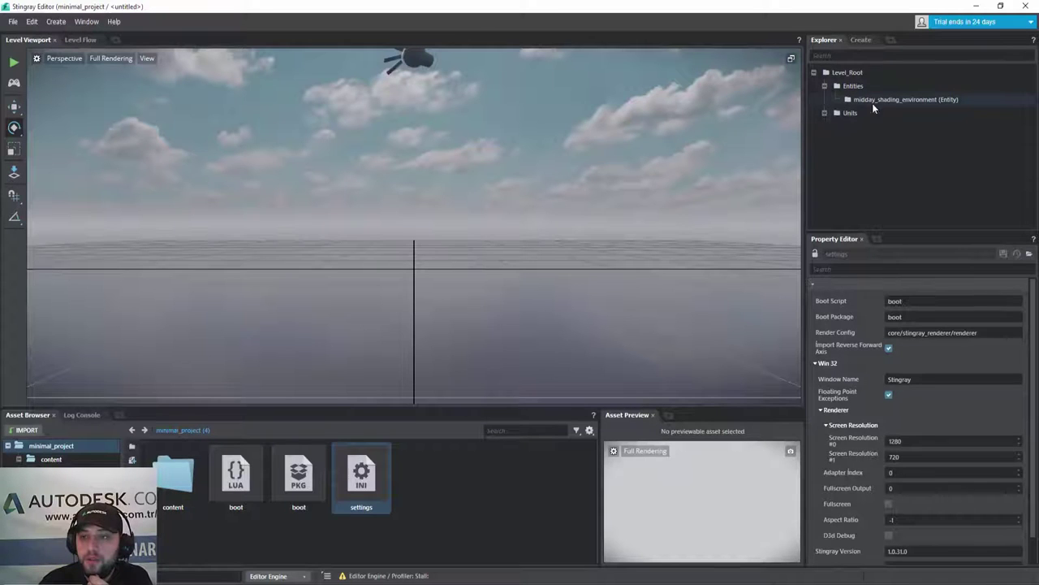
pyautogui.click(824, 113)
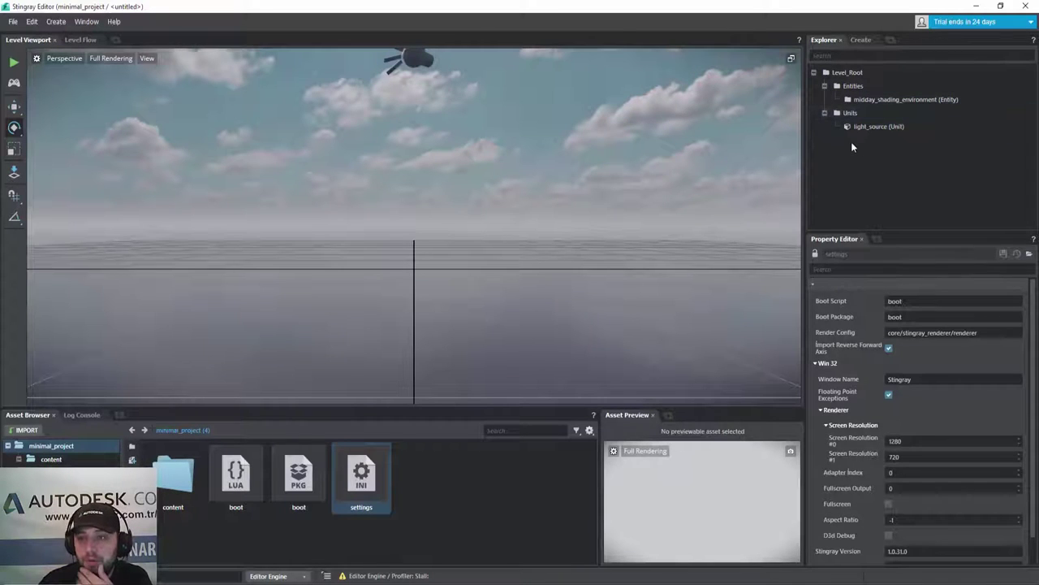
pyautogui.click(864, 41)
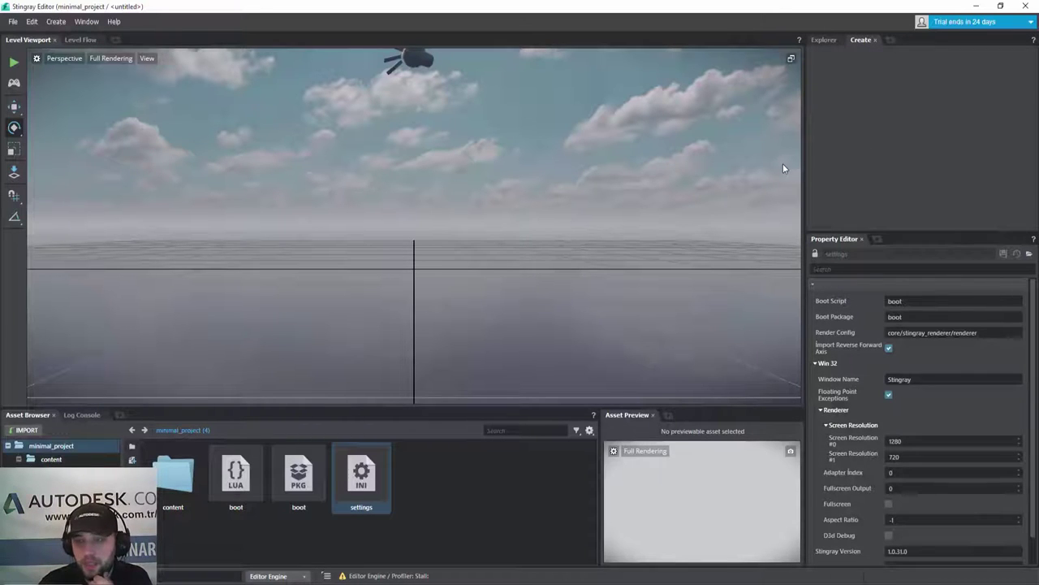
pyautogui.scroll(-1, 890, 368)
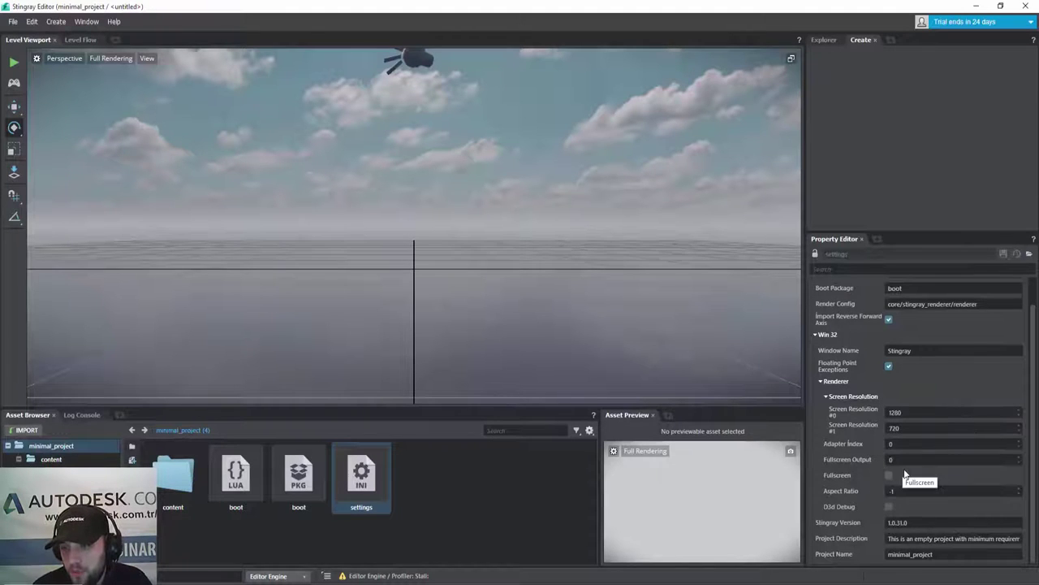
pyautogui.scroll(1, 877, 463)
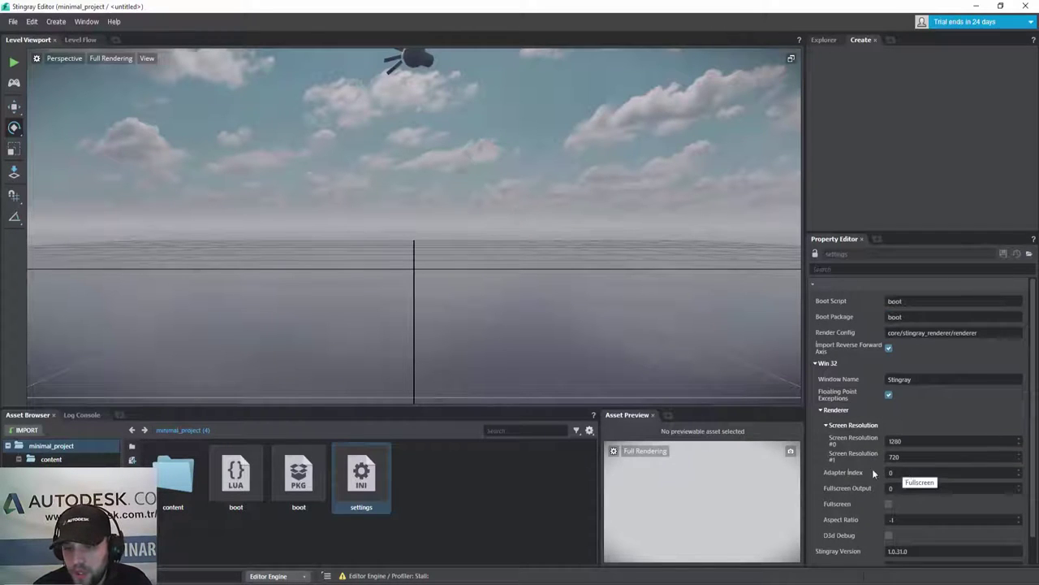
# Peek at the add-panel list, view the Log Console, then return to the Asset Browser
pyautogui.click(668, 415)
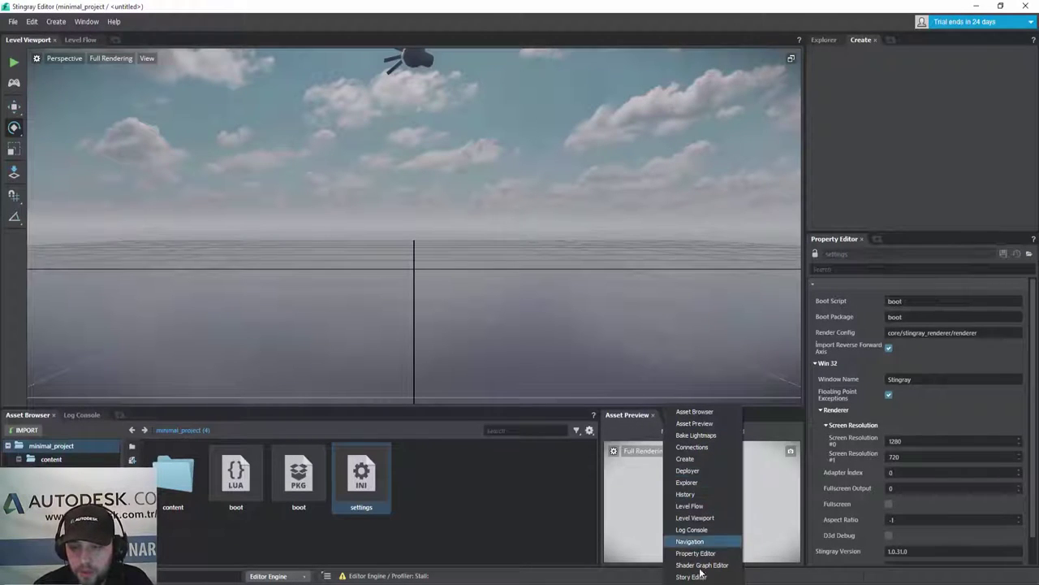
pyautogui.click(739, 430)
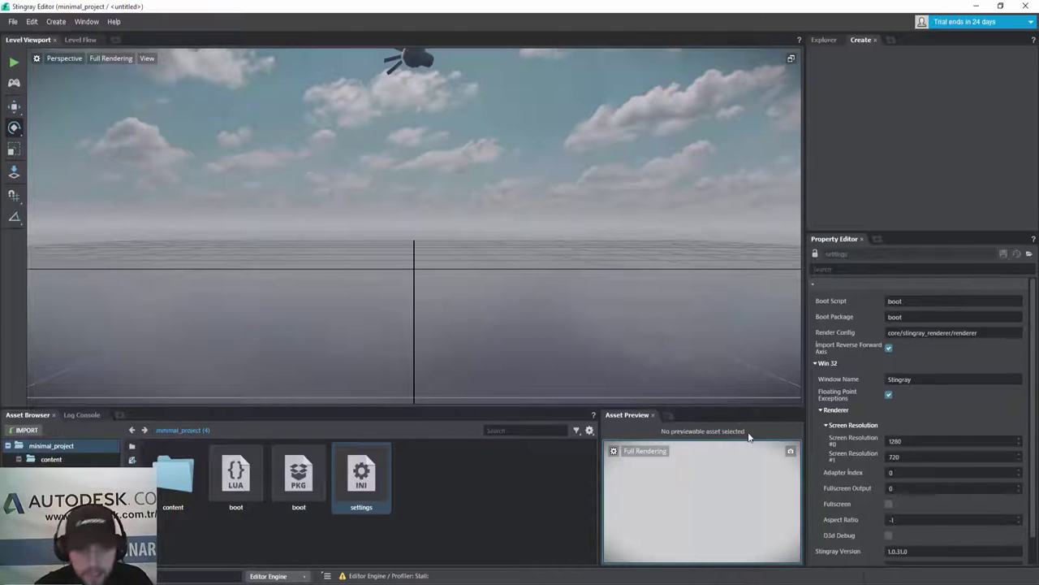
pyautogui.click(84, 415)
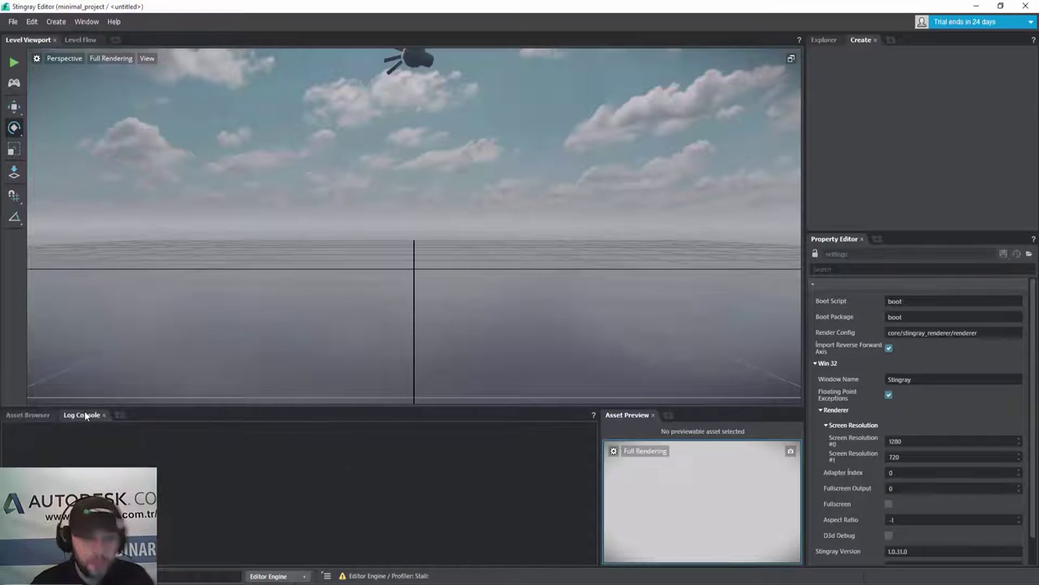
pyautogui.click(32, 415)
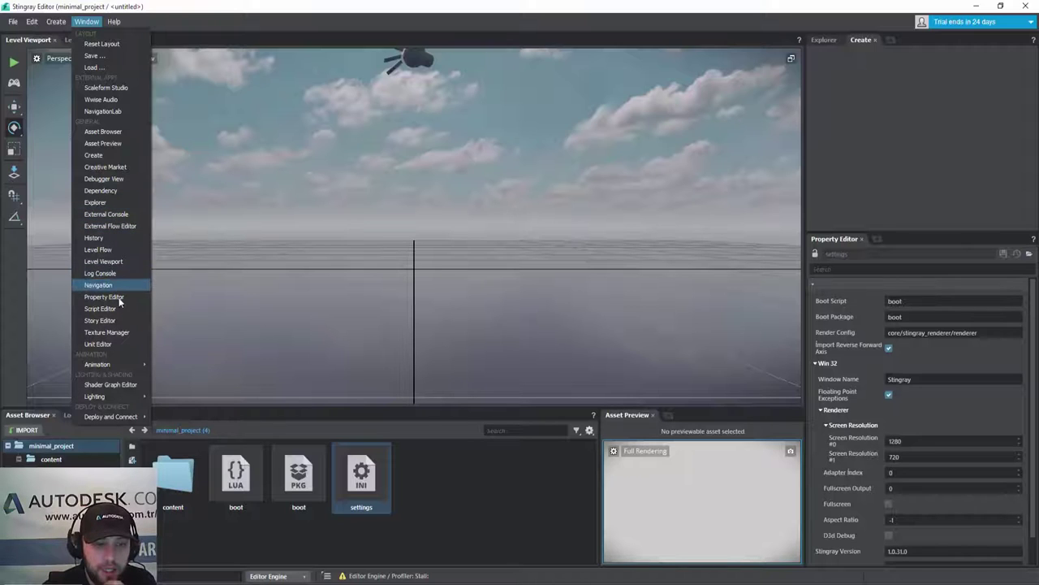
# Open the Shader Graph Editor, then open and close the Connections panel from Deploy and Connect
pyautogui.moveTo(118, 363)
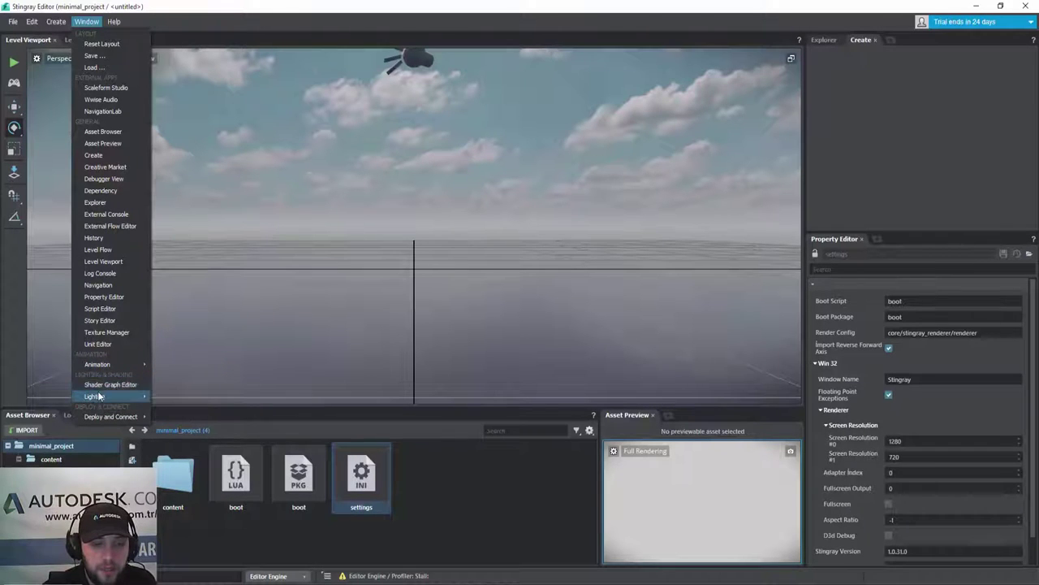
pyautogui.click(109, 388)
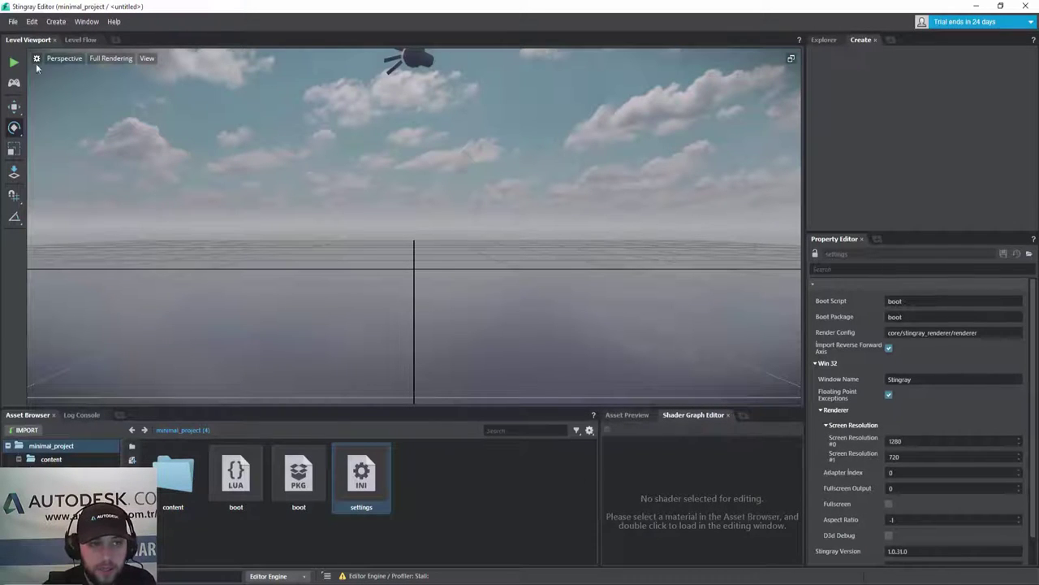
pyautogui.click(86, 22)
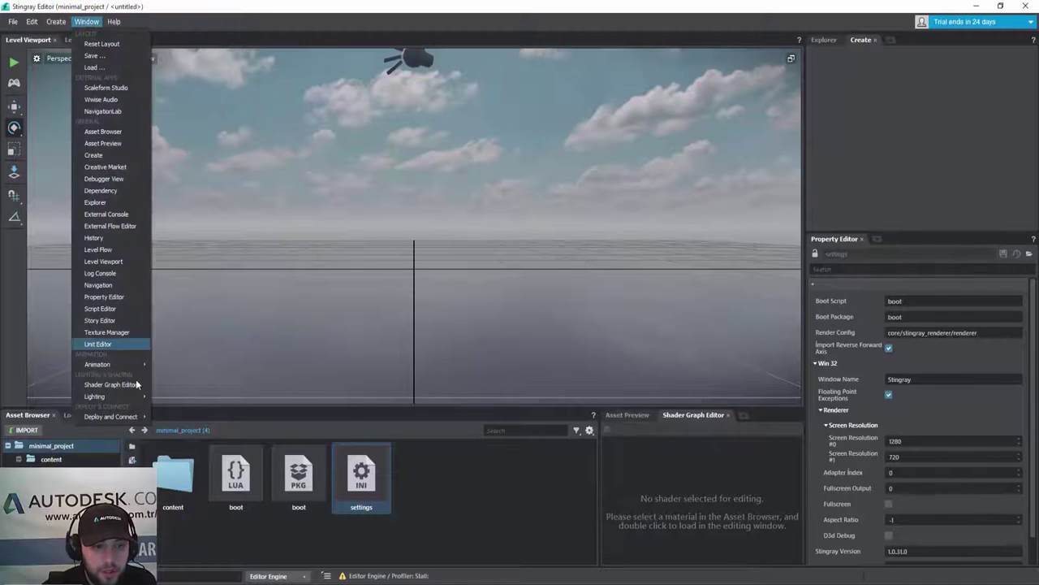
pyautogui.moveTo(131, 396)
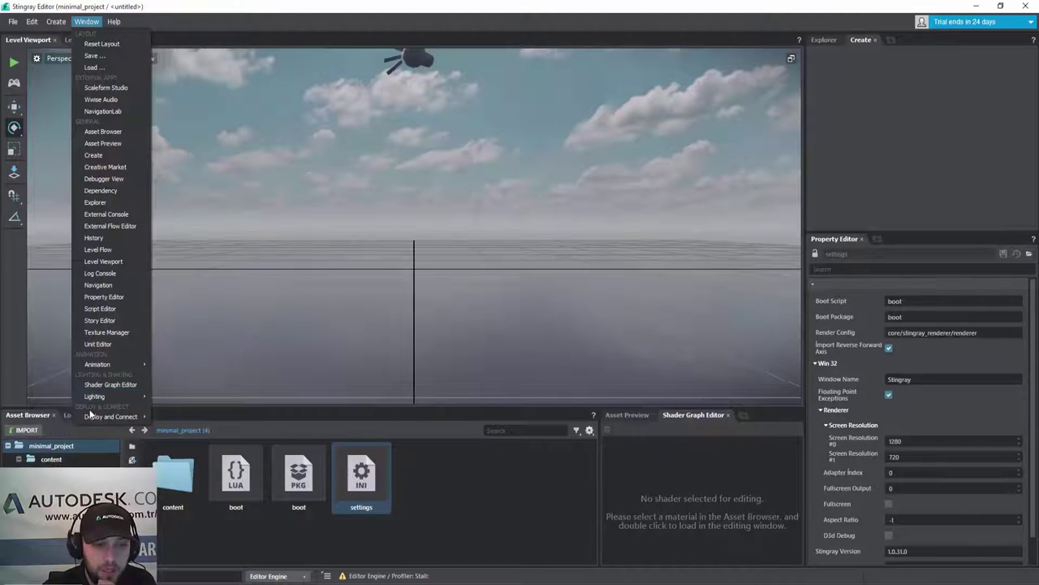
pyautogui.moveTo(113, 416)
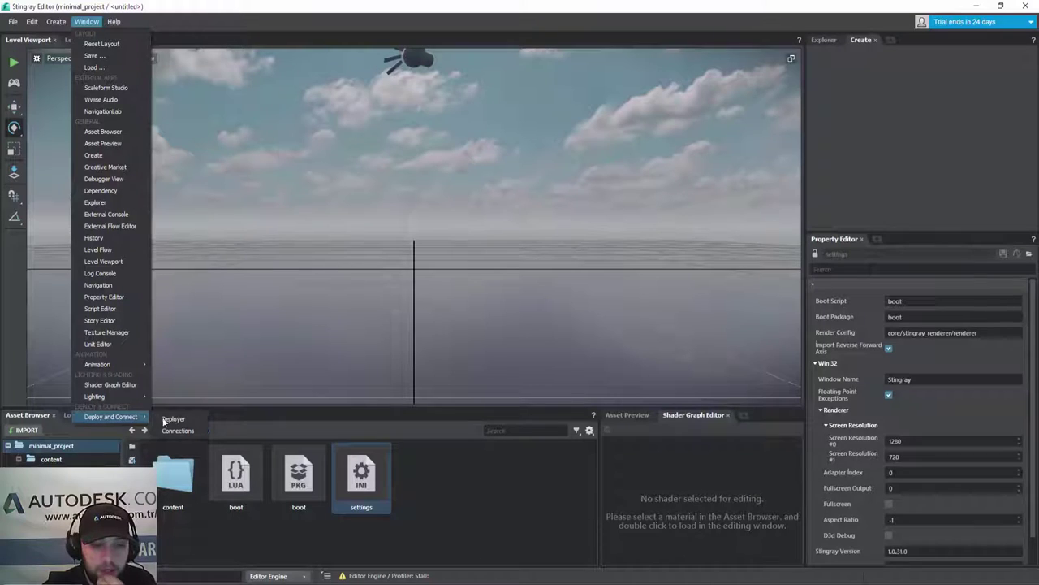
pyautogui.click(179, 432)
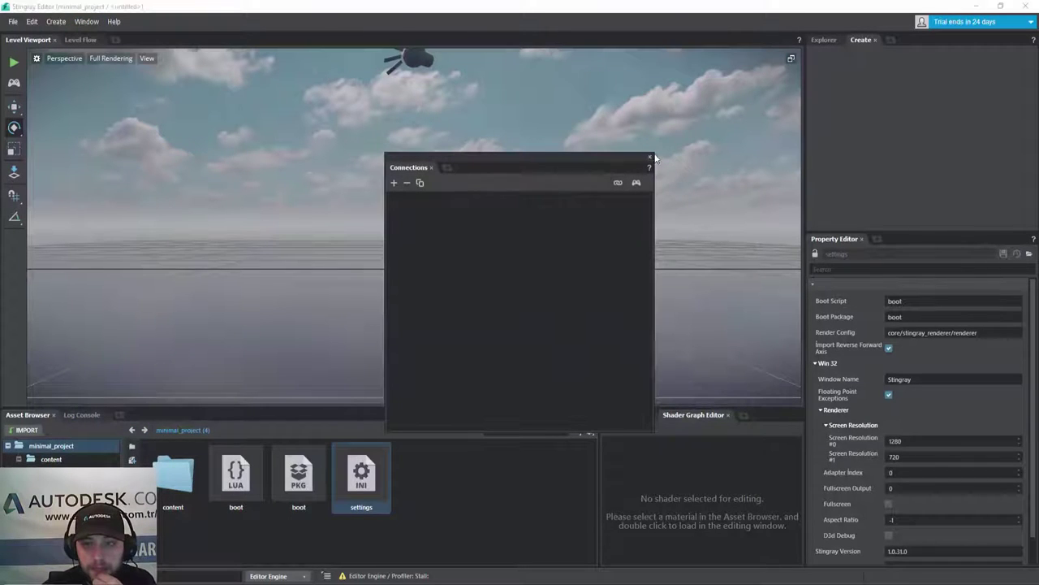
pyautogui.click(649, 159)
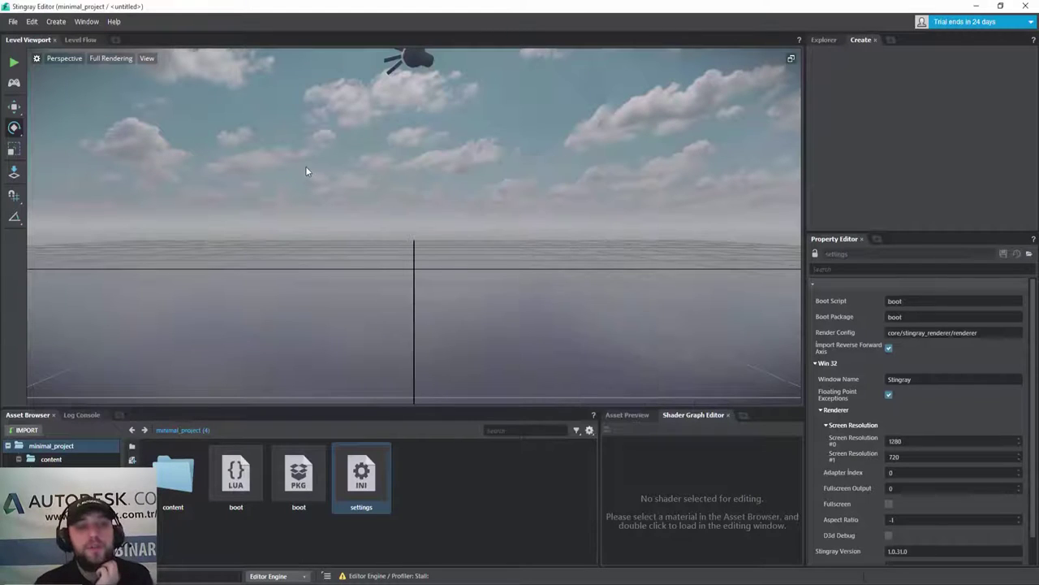
# Start a new empty level, view the getting-started help page, then minimize the help browser
pyautogui.click(12, 23)
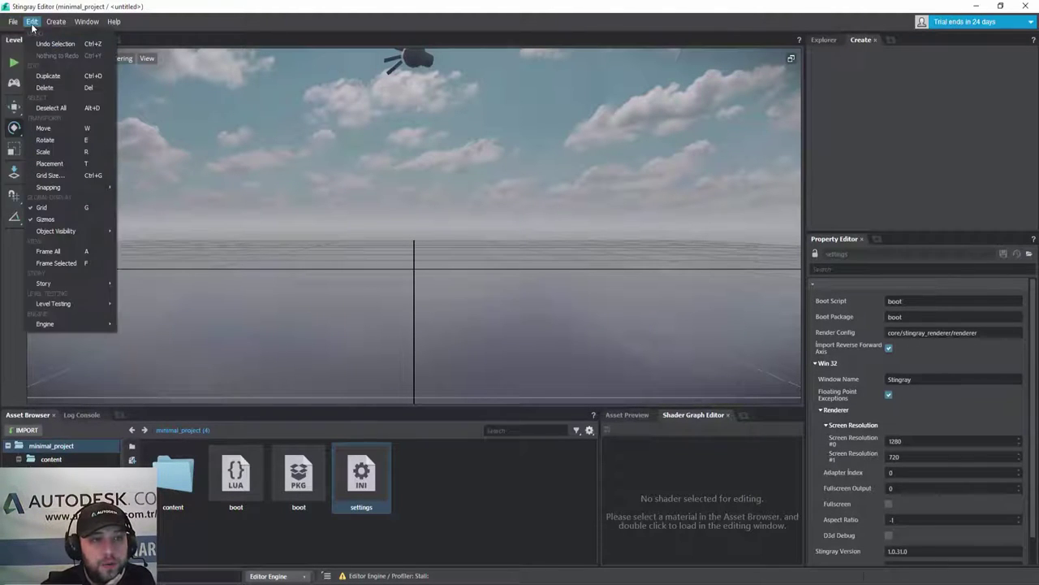
pyautogui.moveTo(56, 22)
pyautogui.click(13, 22)
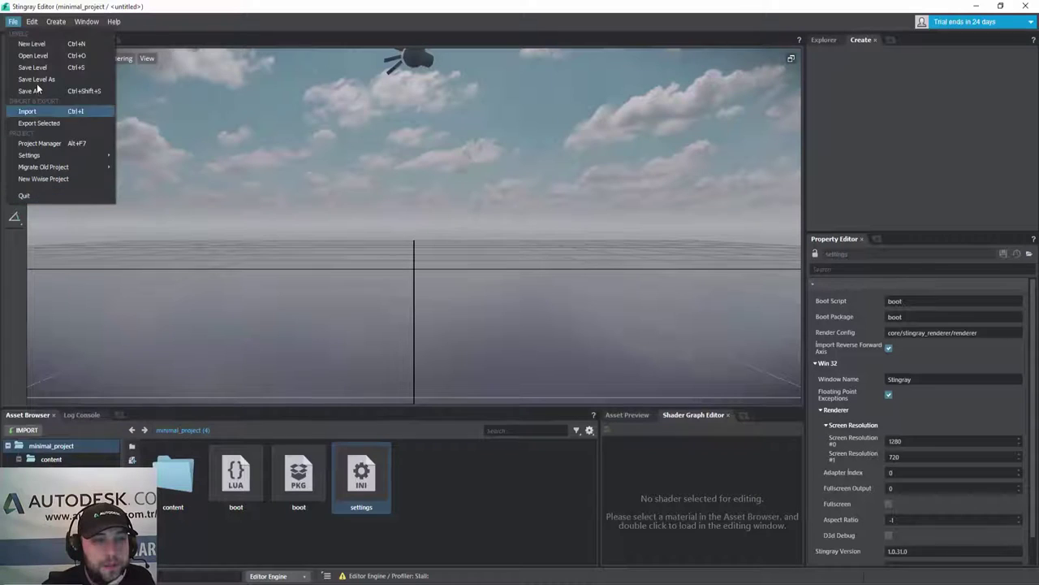
pyautogui.click(30, 44)
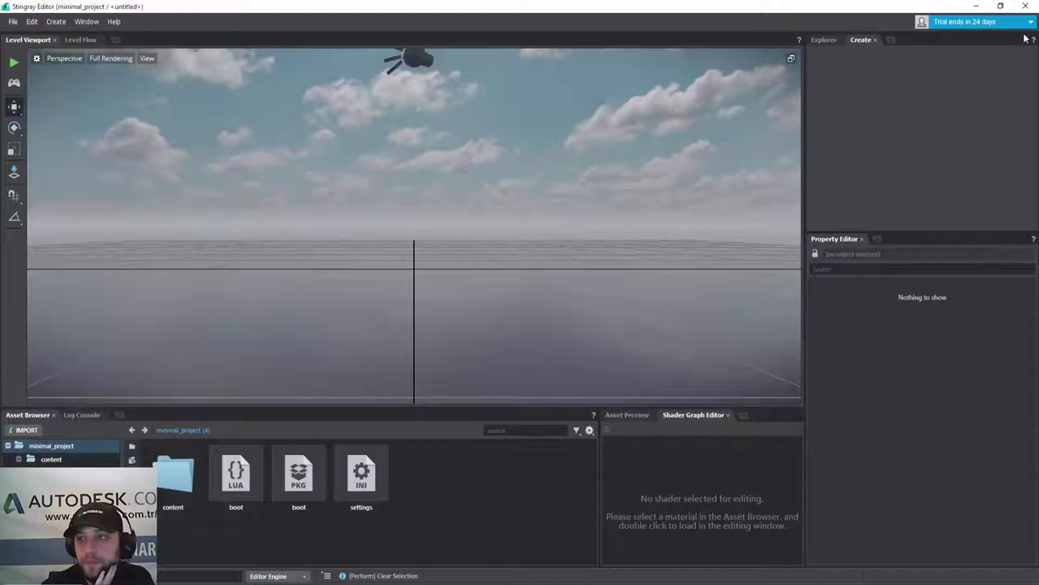
pyautogui.click(1026, 8)
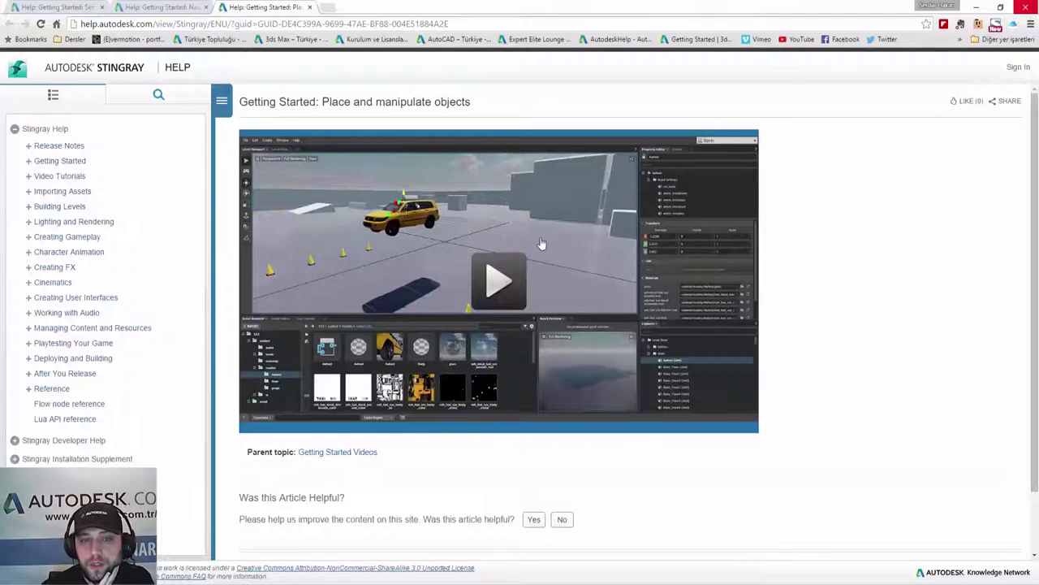
pyautogui.click(981, 9)
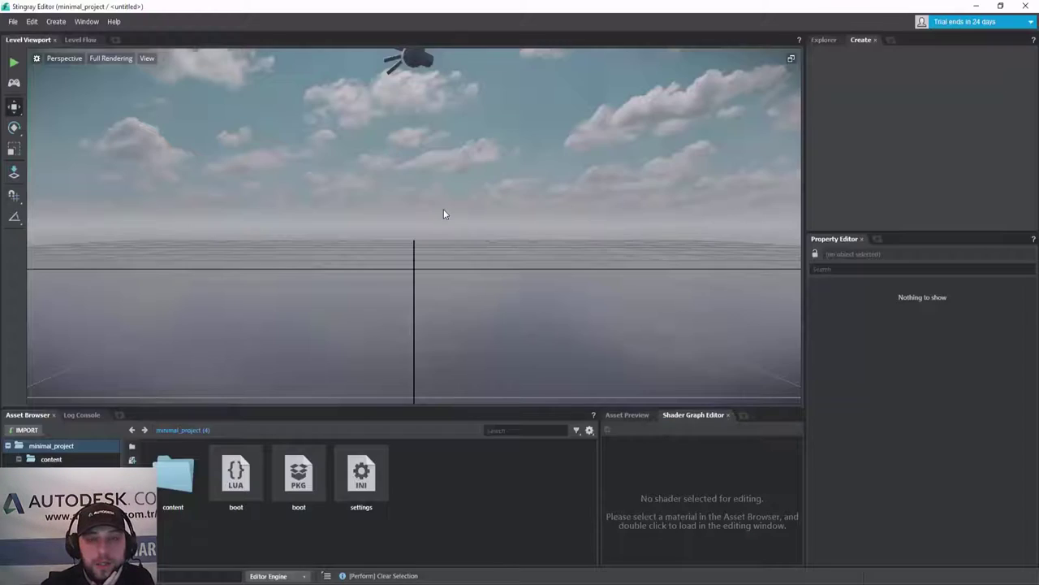
# Quit the Stingray editor with File > Quit and minimize the File Explorer window
pyautogui.click(12, 23)
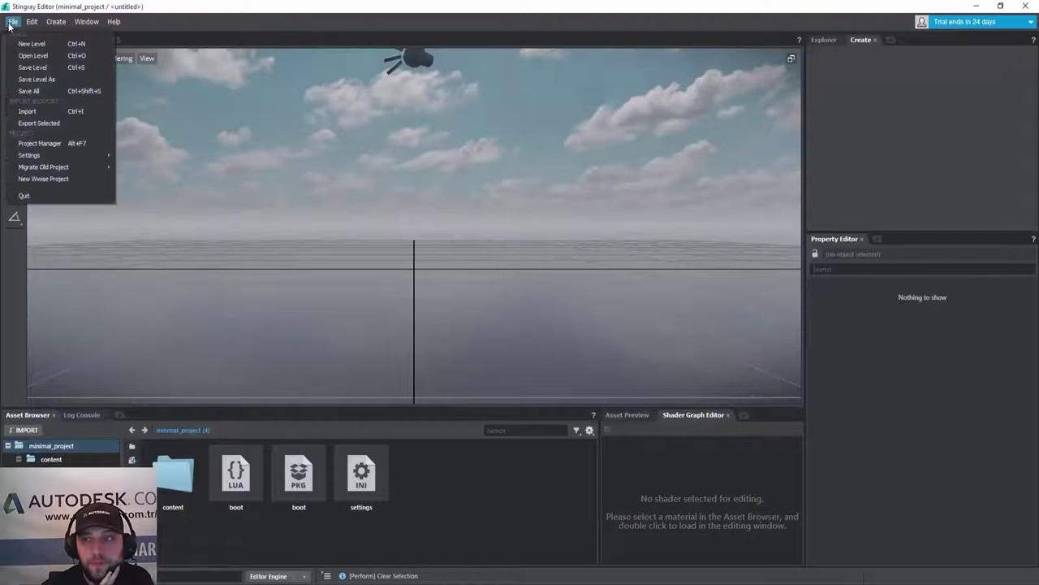
pyautogui.click(34, 199)
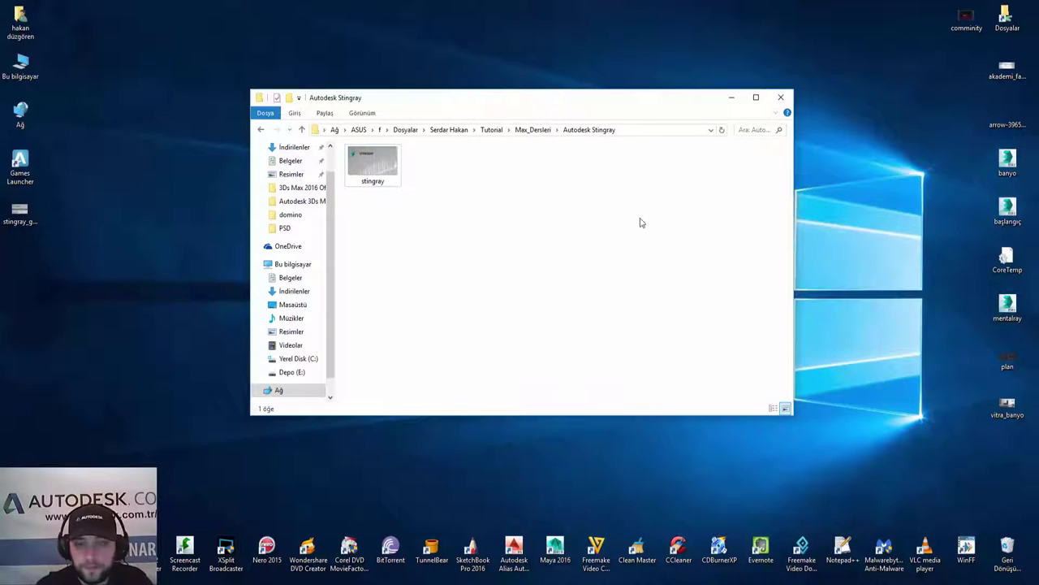
pyautogui.click(730, 98)
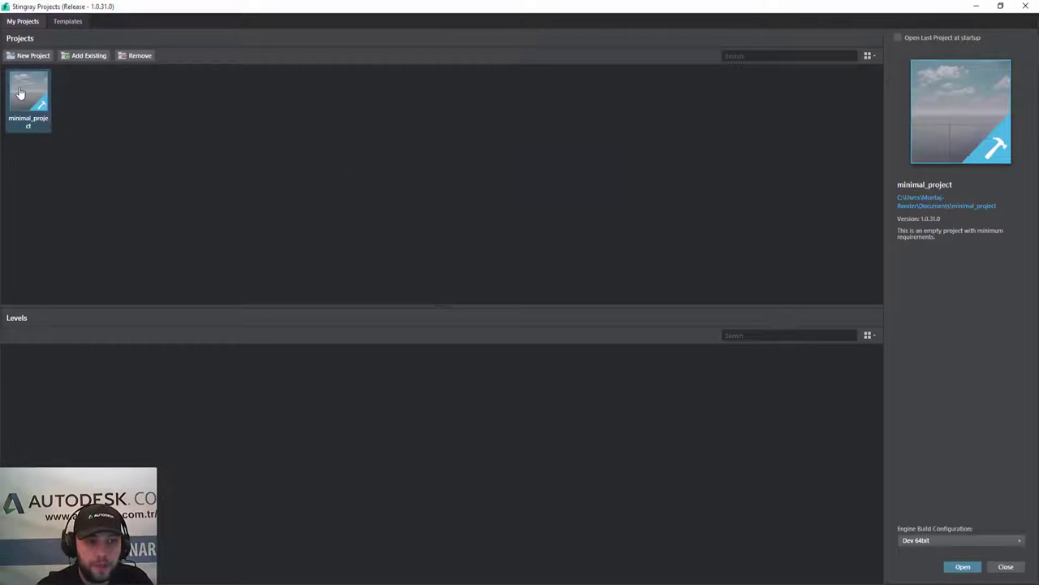
# Pick the character template, confirm the Dev 64bit build, and reopen Create Project as character_project
pyautogui.click(68, 22)
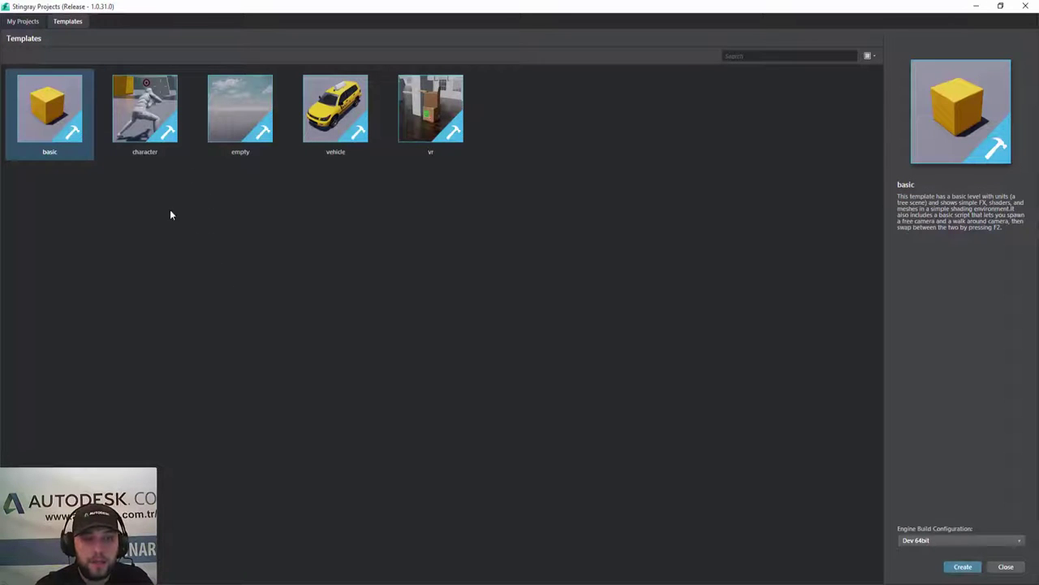
pyautogui.click(160, 135)
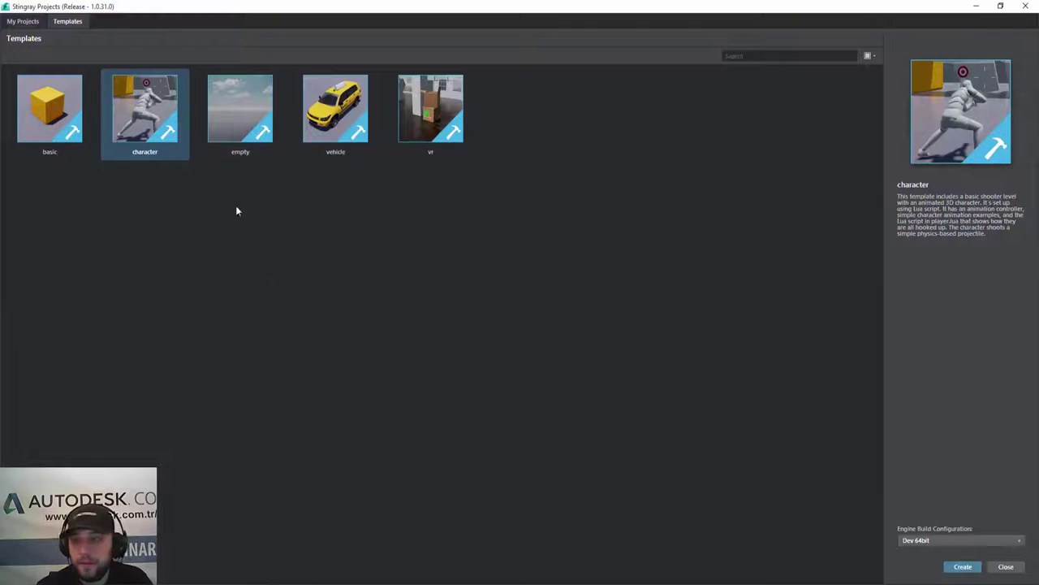
pyautogui.doubleClick(152, 131)
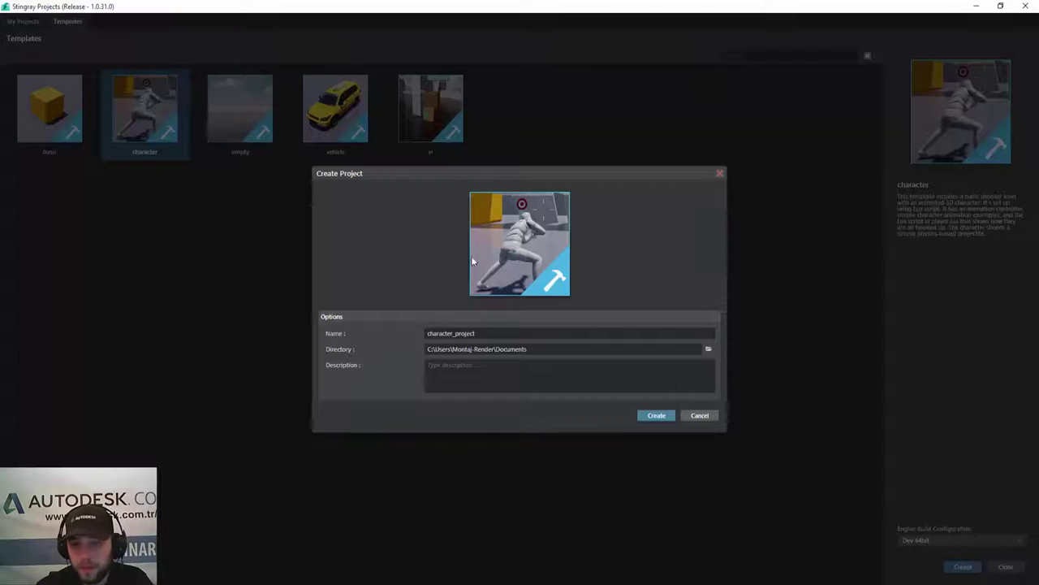
pyautogui.click(698, 415)
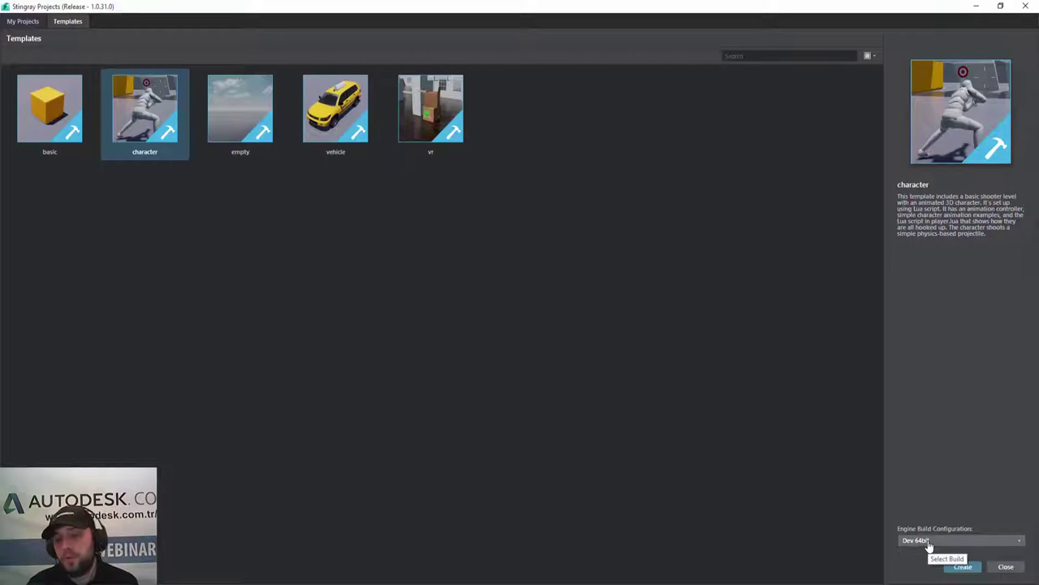
pyautogui.click(930, 543)
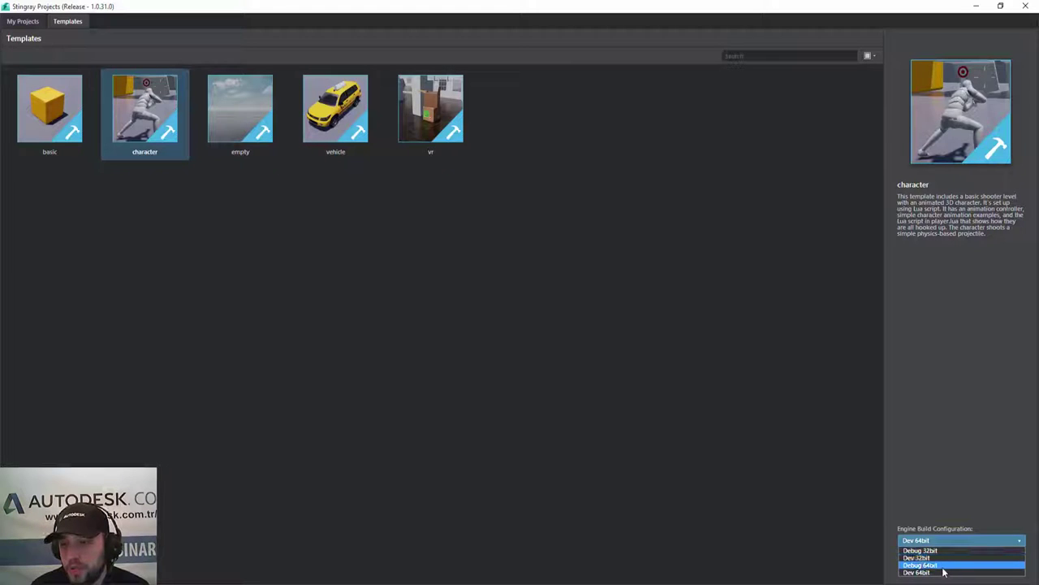
pyautogui.click(923, 501)
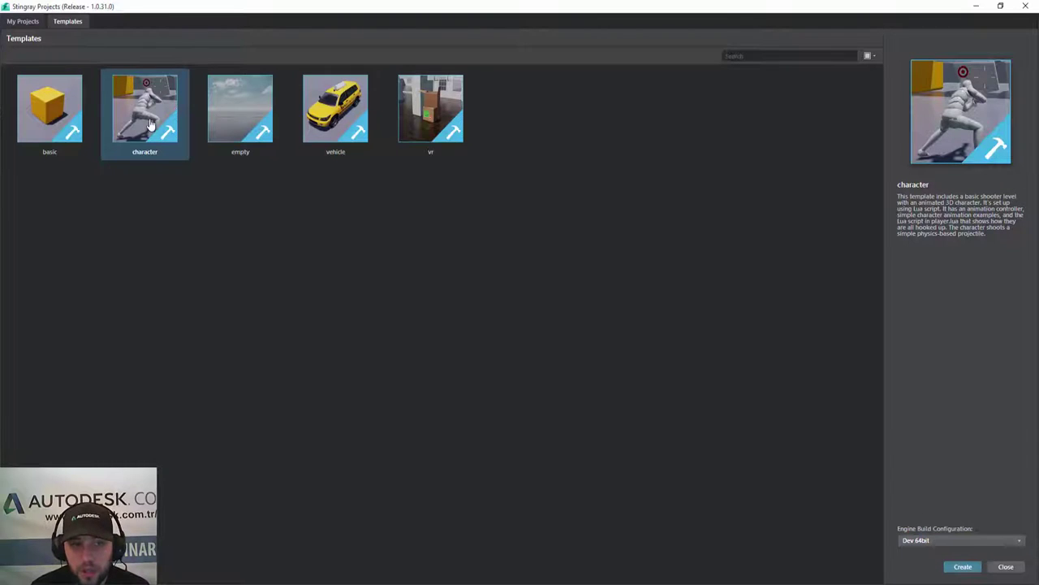
pyautogui.doubleClick(192, 155)
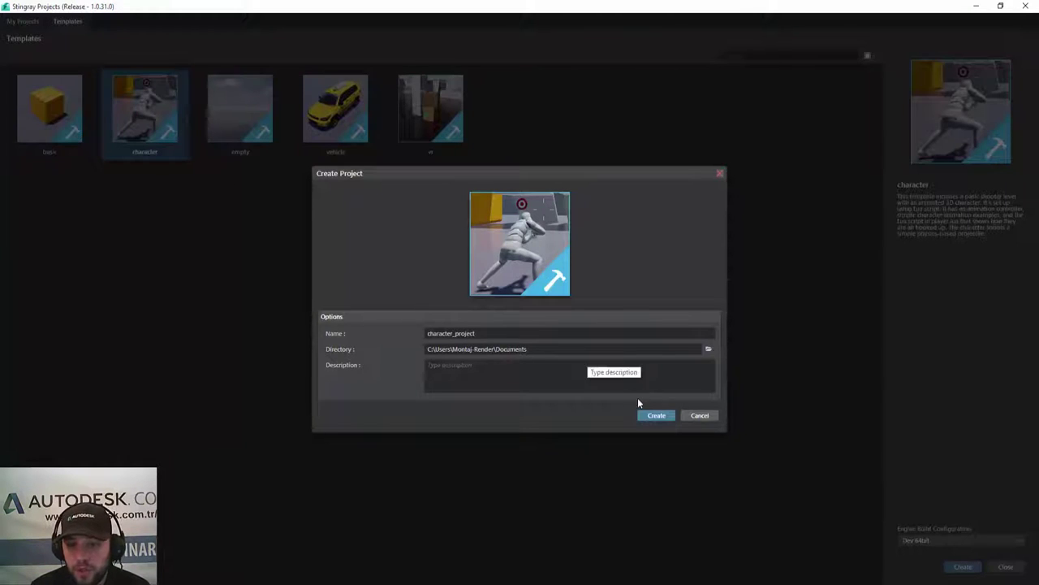
# Create character_project, then move aside and minimize the Getting Started tutorial
pyautogui.click(662, 417)
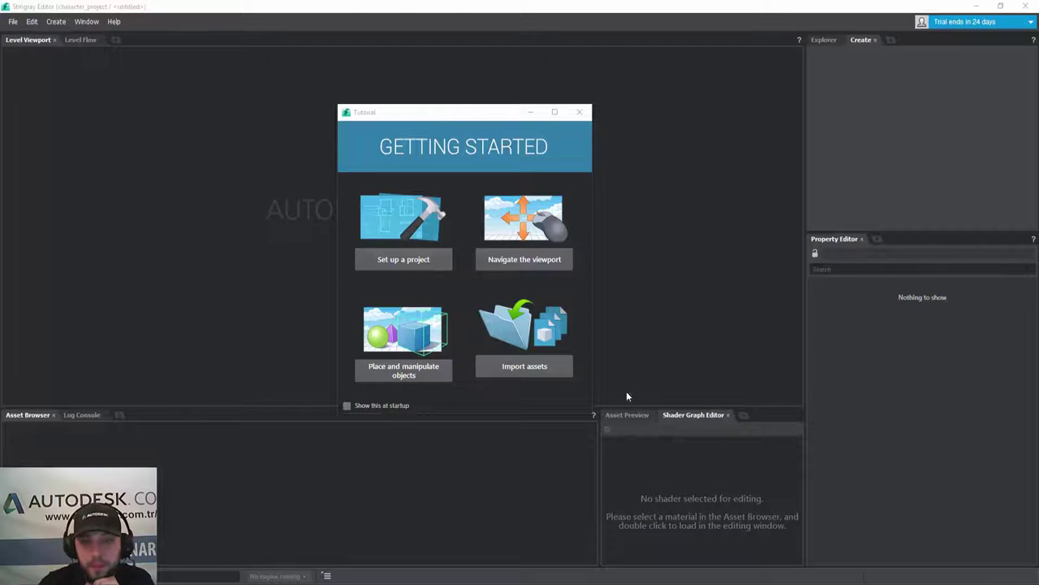
pyautogui.moveTo(436, 118); pyautogui.dragTo(698, 114)
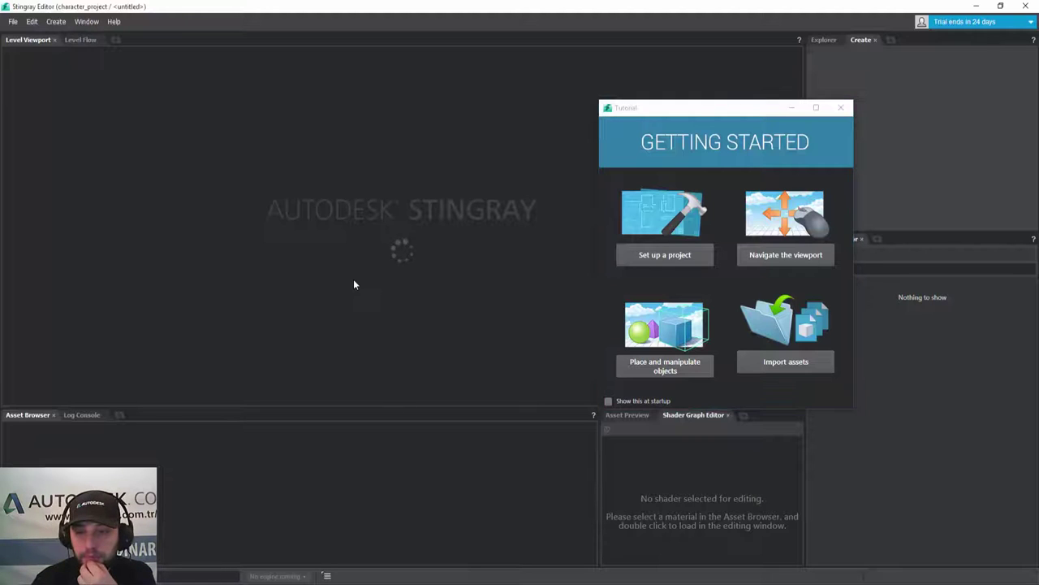
pyautogui.click(792, 107)
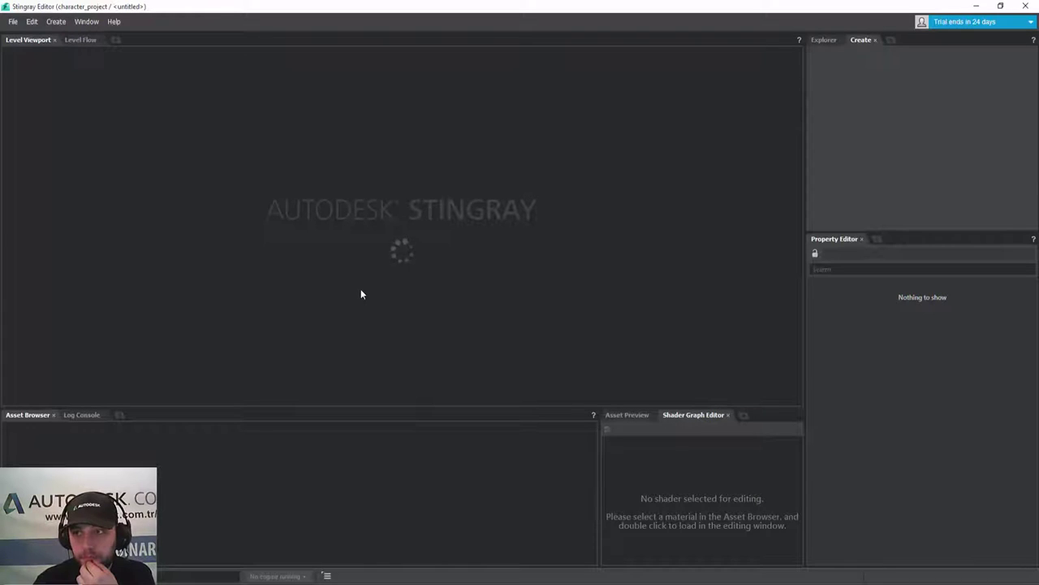
# Glance at the Level Flow view and the Create menu, returning to the level viewport
pyautogui.click(79, 39)
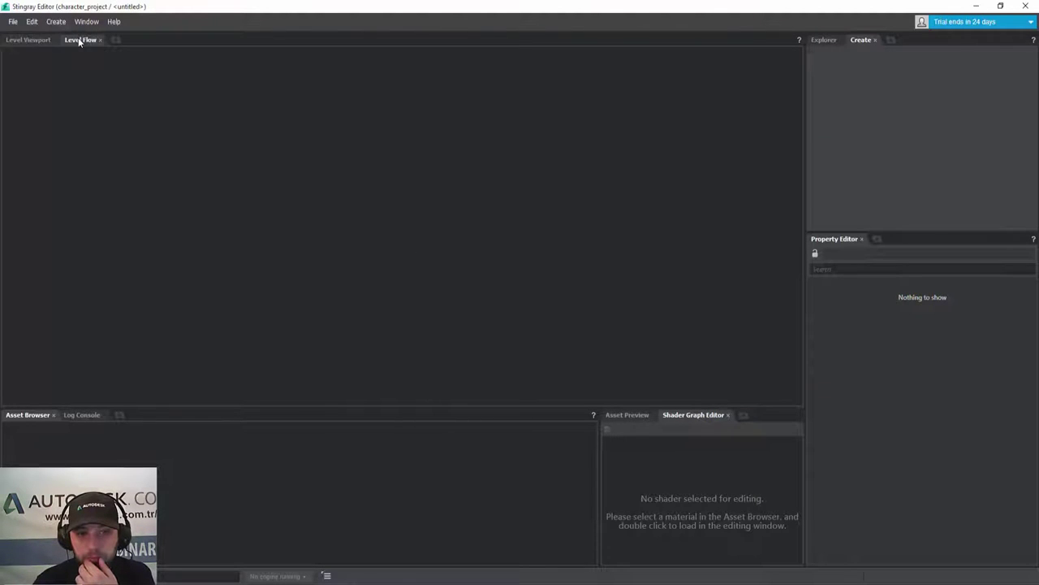
pyautogui.click(34, 44)
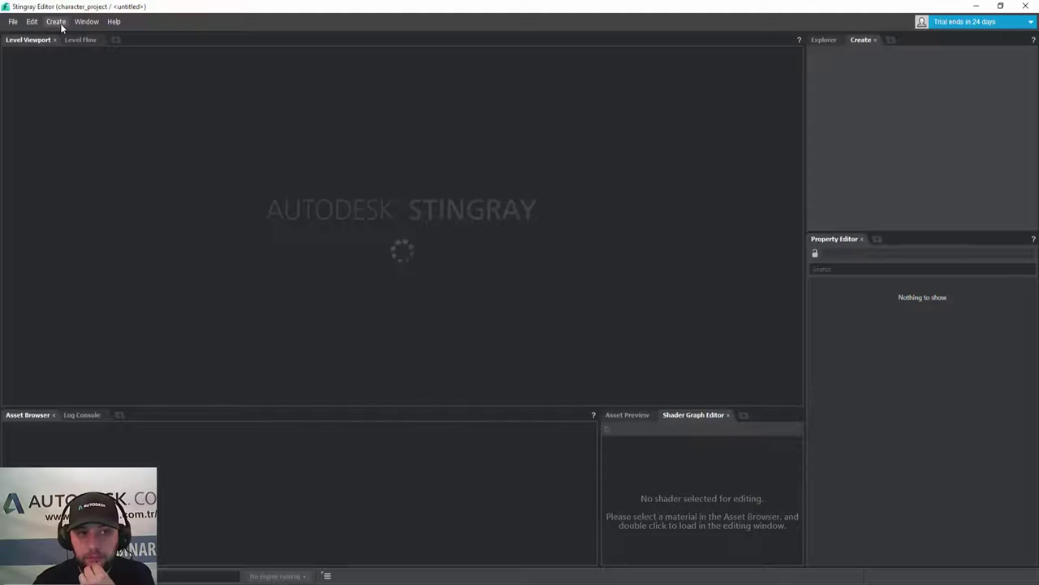
pyautogui.click(55, 22)
pyautogui.click(273, 277)
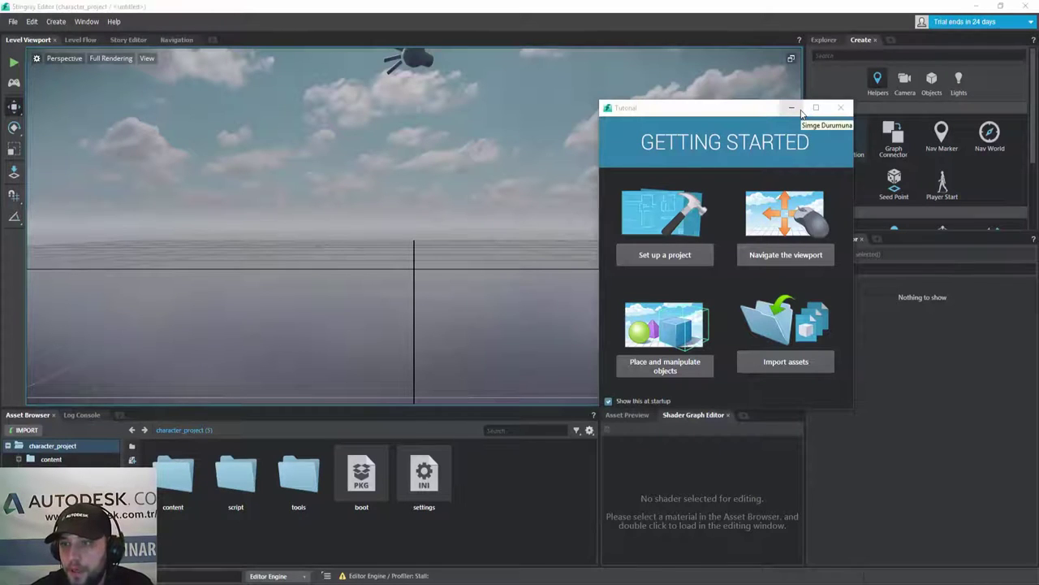
# Minimize the Tutorial and box-select the sun light_source to show its transform (0,0,5; -90,45,45)
pyautogui.click(800, 108)
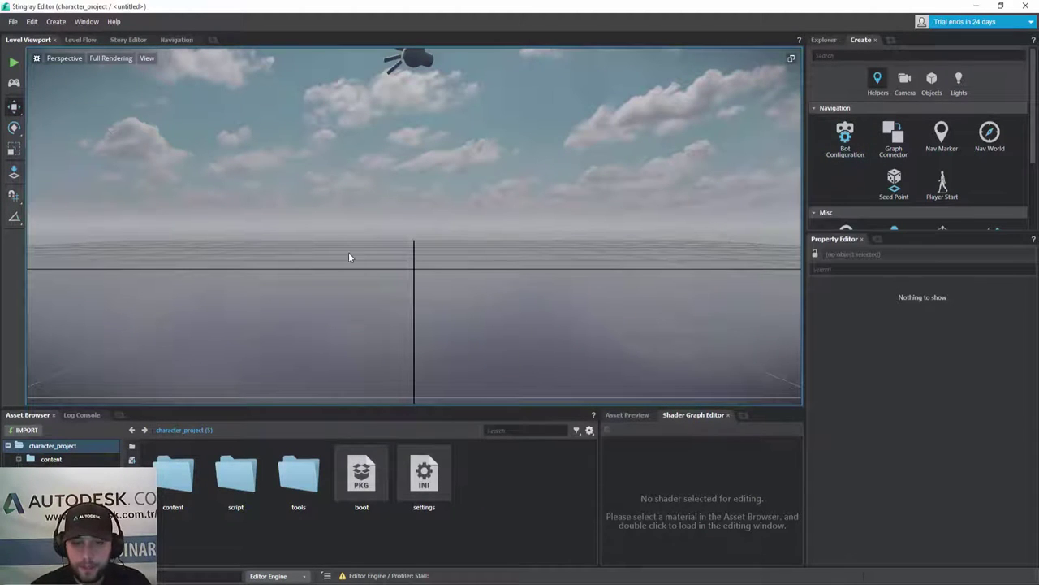
pyautogui.moveTo(506, 266)
pyautogui.mouseDown(button='right')
pyautogui.moveTo(512, 243)
pyautogui.moveTo(519, 309)
pyautogui.moveTo(528, 259)
pyautogui.moveTo(487, 244)
pyautogui.moveTo(568, 235)
pyautogui.moveTo(520, 235)
pyautogui.mouseUp(button='right')
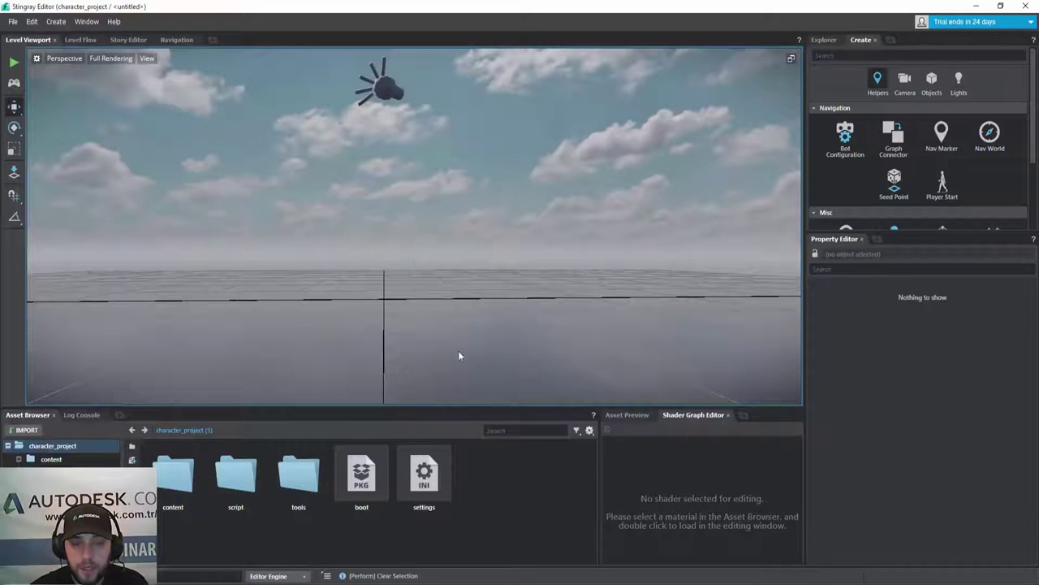
pyautogui.moveTo(431, 352); pyautogui.dragTo(269, 207)
pyautogui.moveTo(541, 392); pyautogui.dragTo(204, 138)
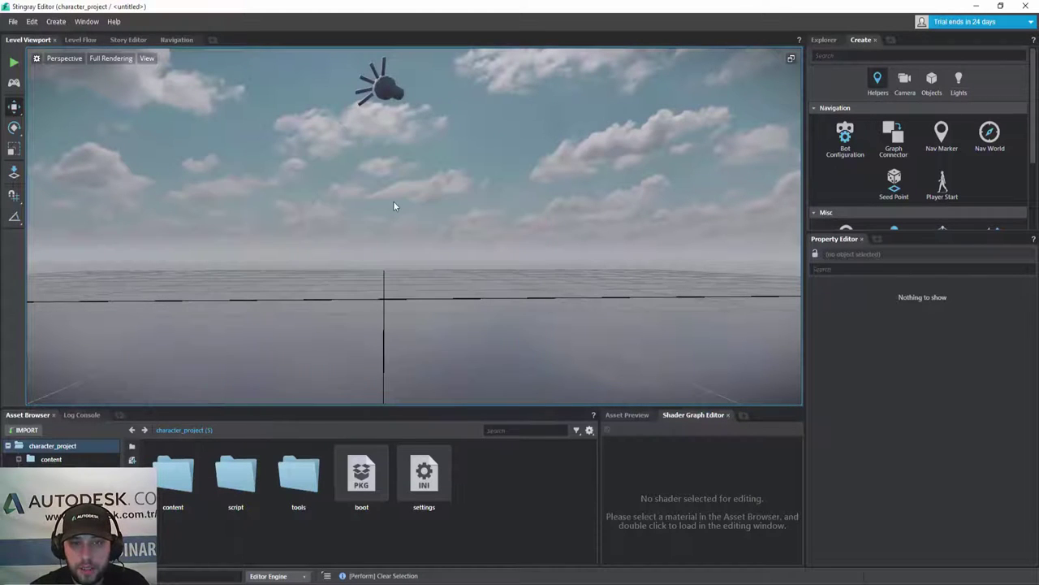
pyautogui.moveTo(604, 290); pyautogui.dragTo(189, 49)
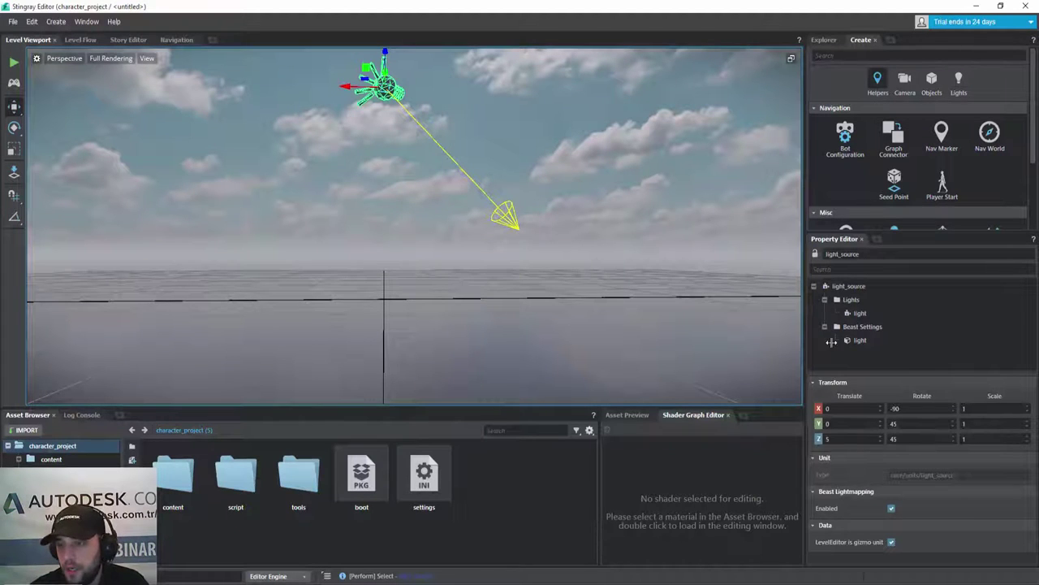
pyautogui.click(854, 313)
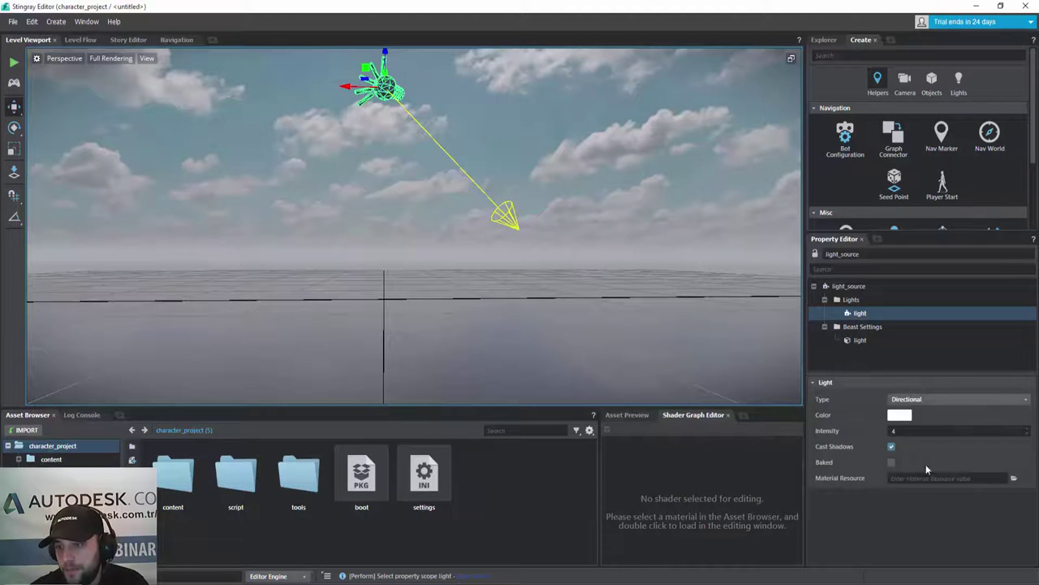
pyautogui.click(927, 400)
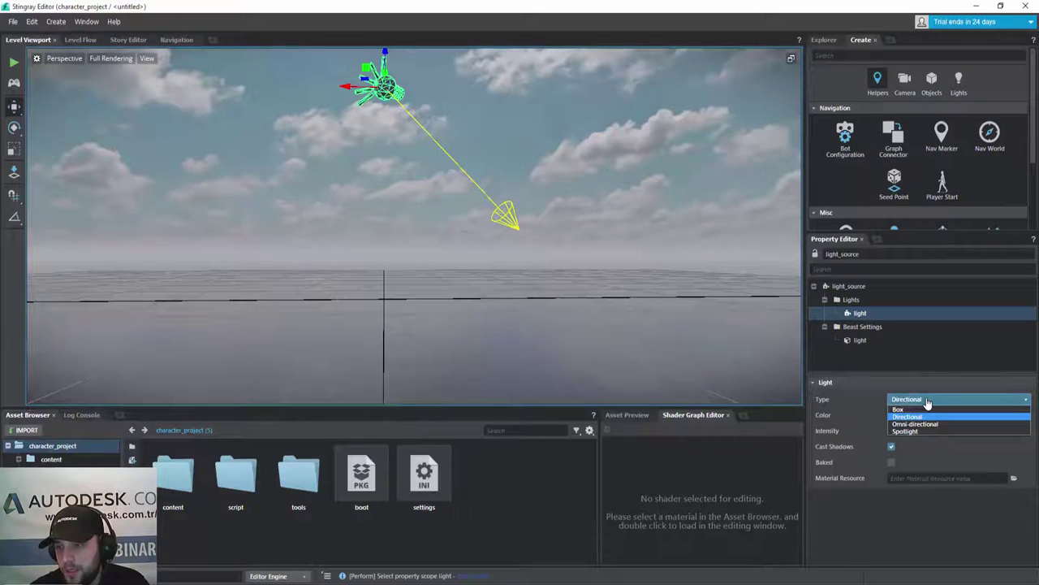
pyautogui.click(938, 455)
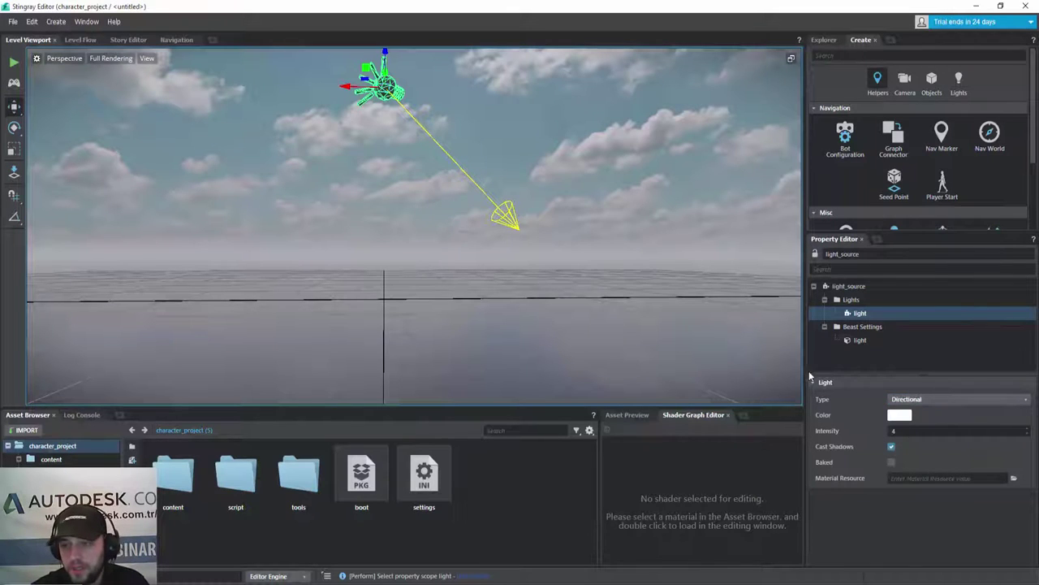
pyautogui.click(865, 340)
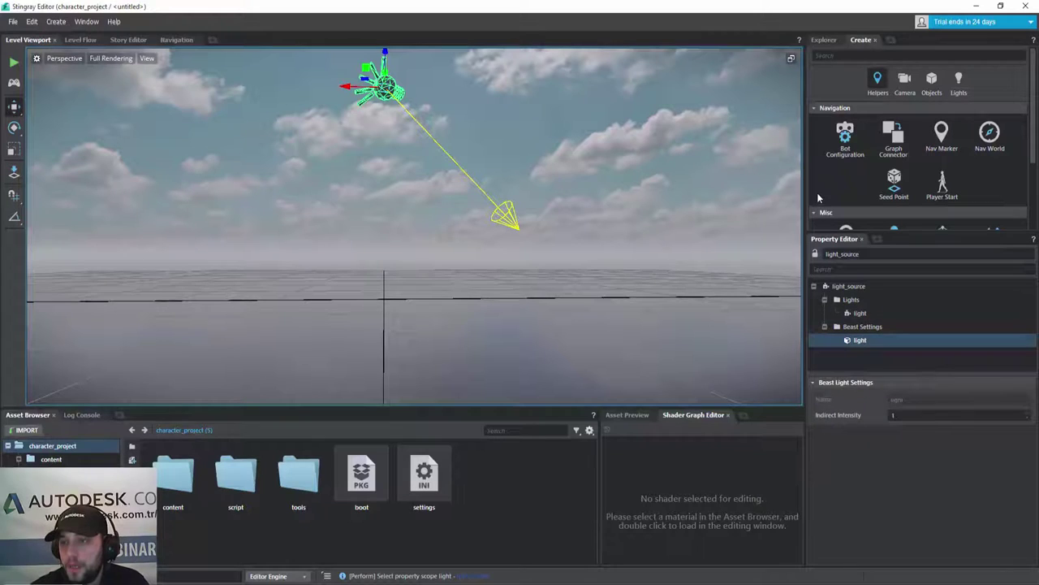
pyautogui.click(599, 293)
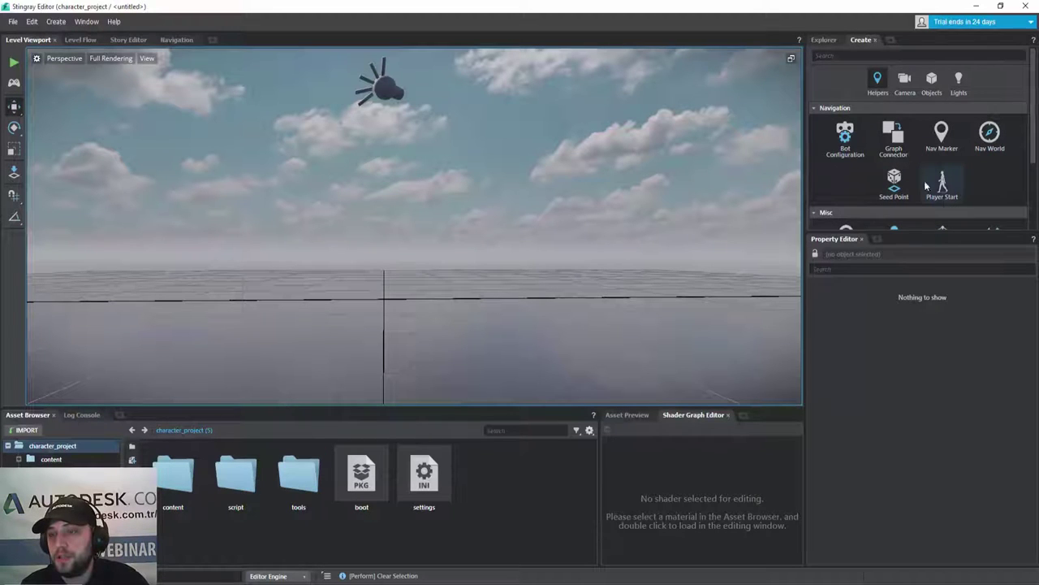
# Browse the Camera, Objects and Lights create lists, then place a Cube primitive at 3.1895, 2.5567, 0
pyautogui.click(908, 91)
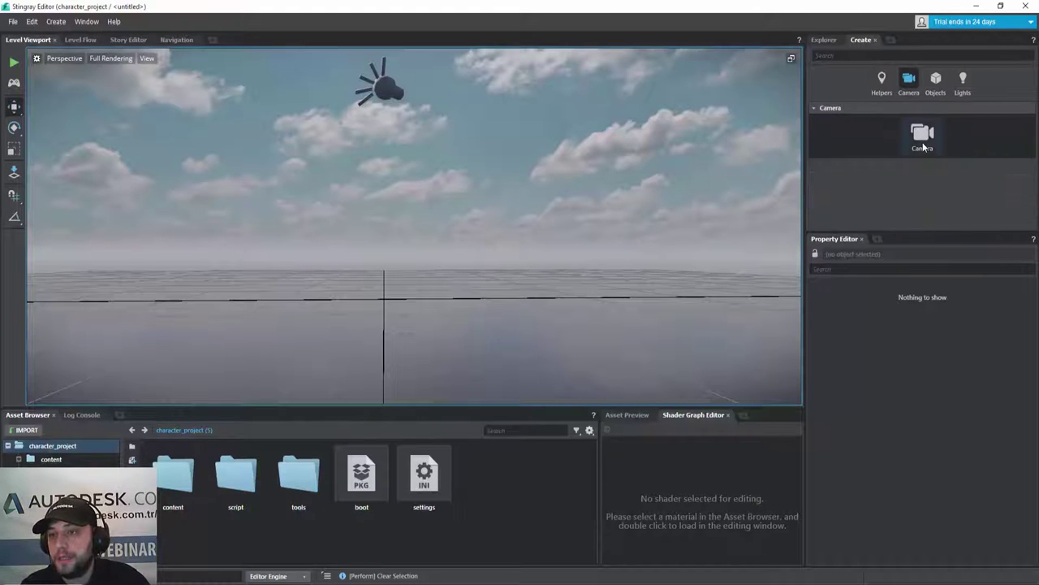
pyautogui.click(940, 89)
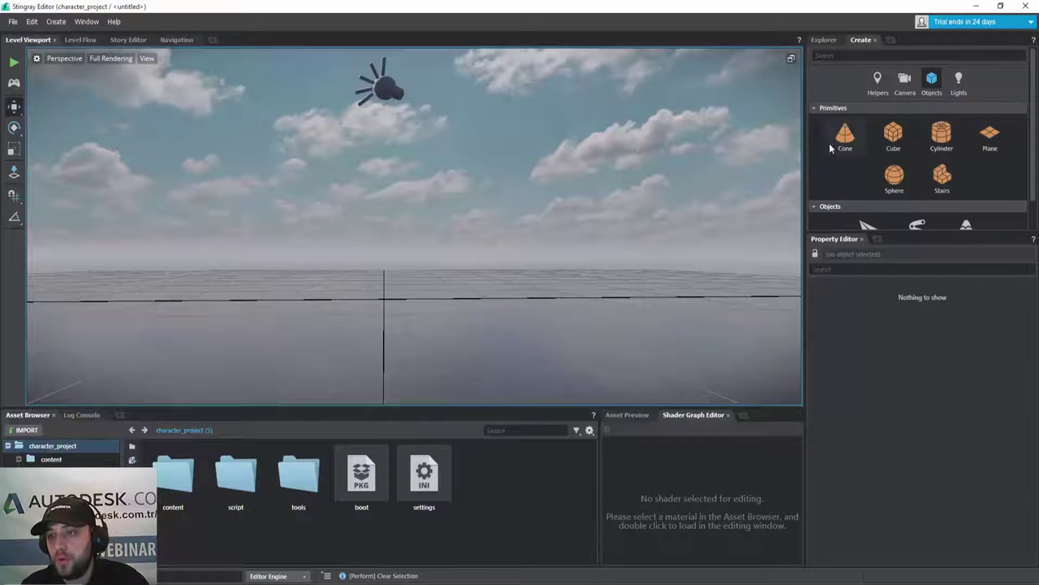
pyautogui.click(960, 95)
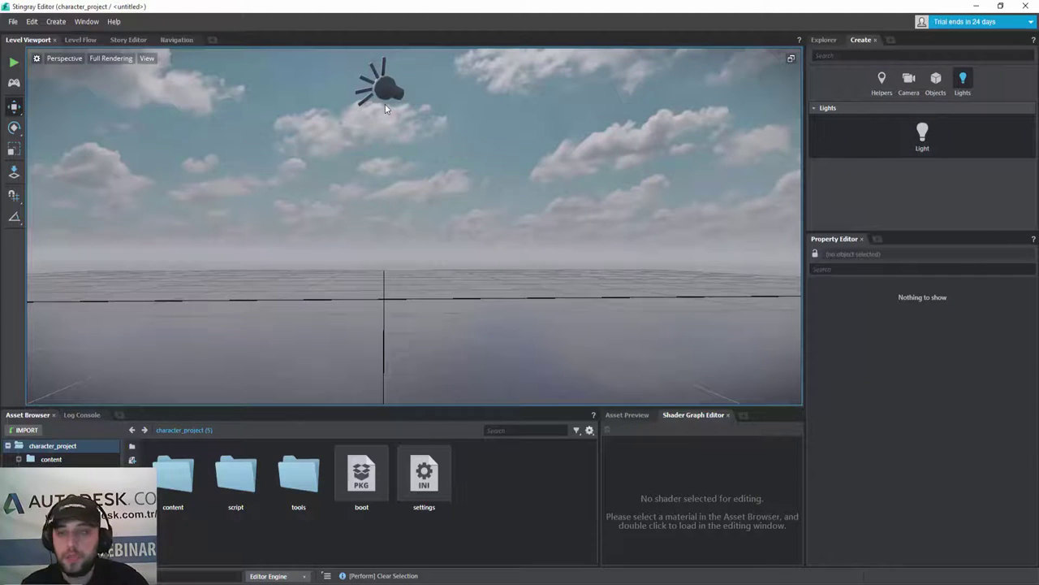
pyautogui.click(932, 83)
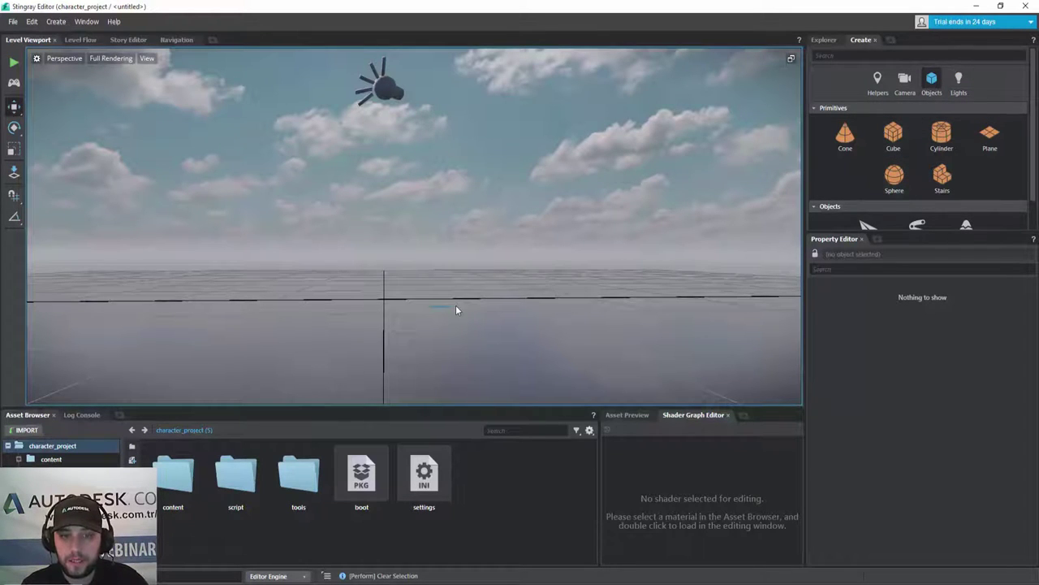
pyautogui.moveTo(377, 298); pyautogui.dragTo(361, 292, button='right')
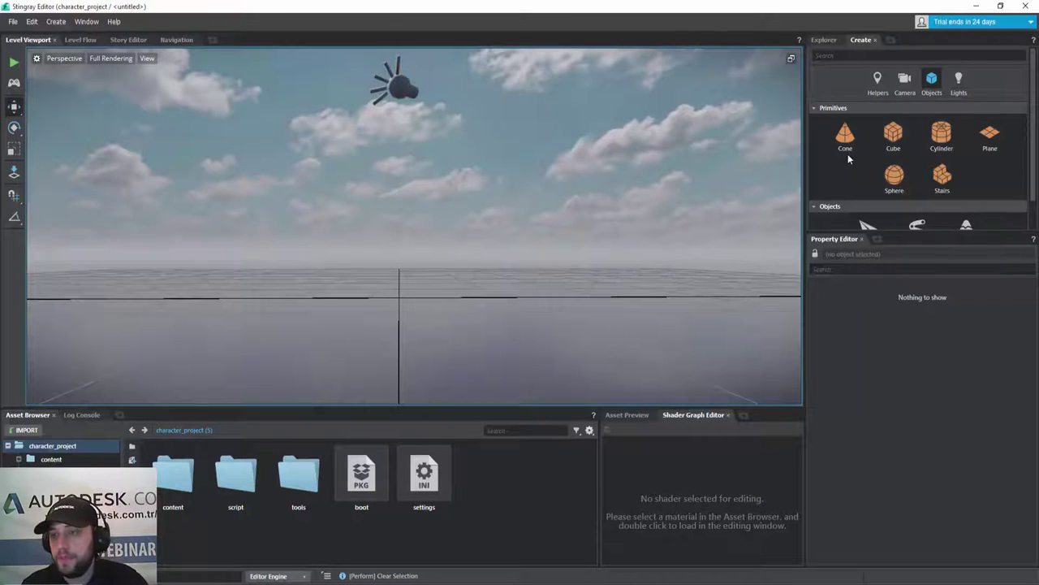
pyautogui.click(893, 134)
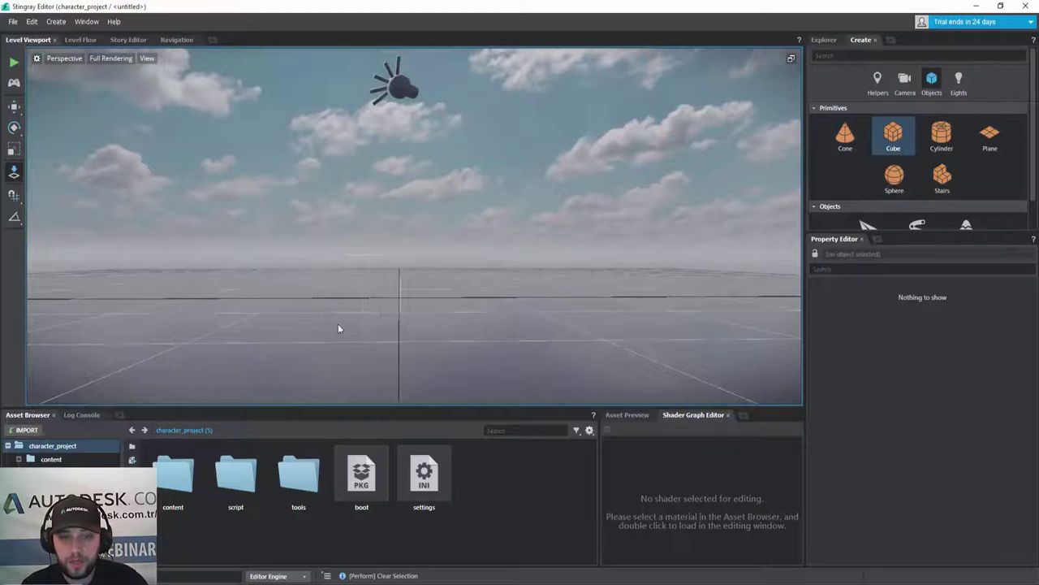
pyautogui.click(217, 316)
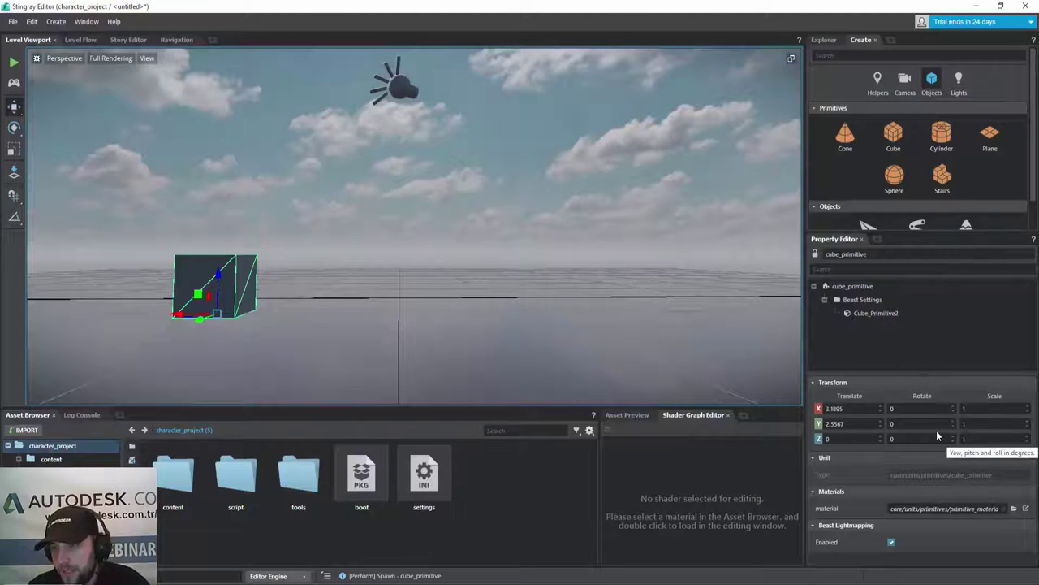
# Place cone, cylinder, sphere and stairs primitives around the cube, the stairs at -0.6007, 5.0587, 0
pyautogui.moveTo(849, 138); pyautogui.dragTo(564, 288)
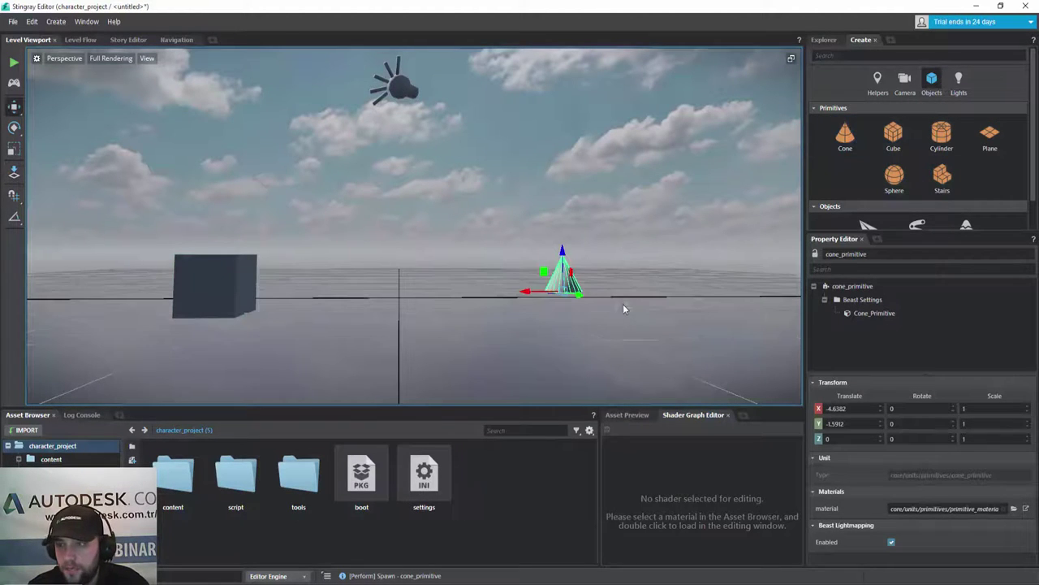
pyautogui.moveTo(942, 137); pyautogui.dragTo(448, 305)
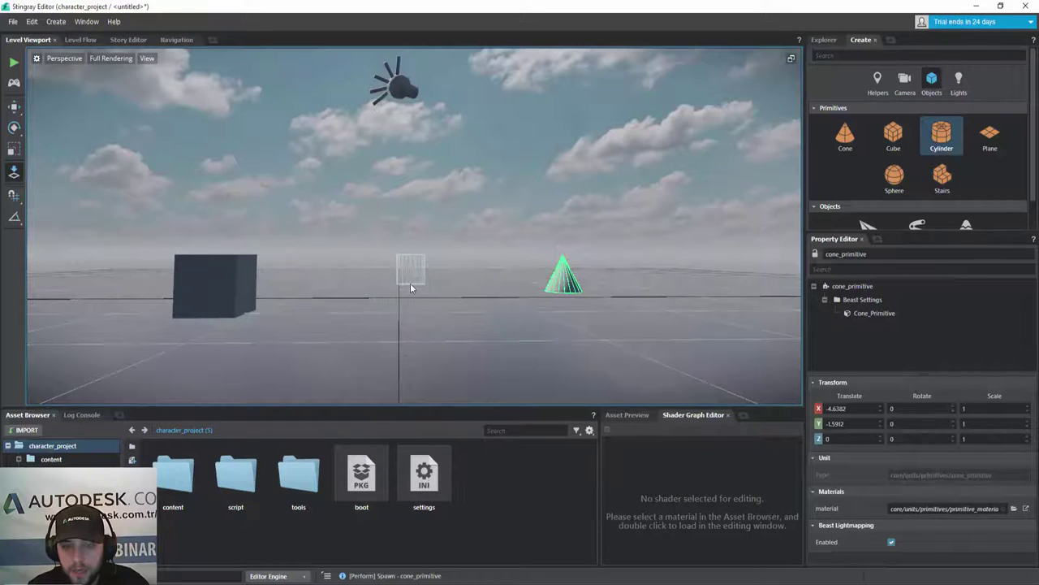
pyautogui.click(410, 282)
pyautogui.press('Escape')
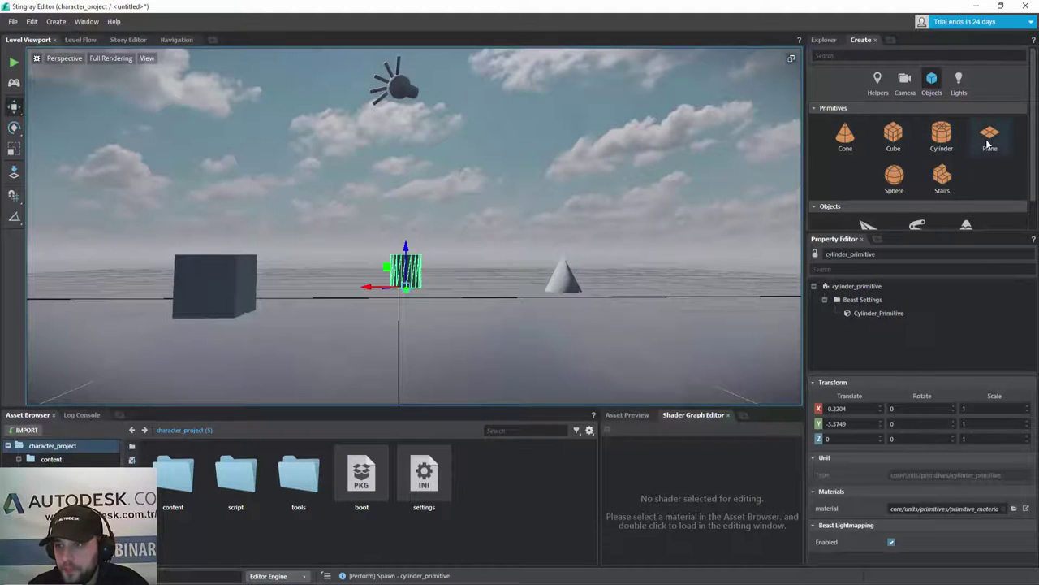
pyautogui.click(906, 190)
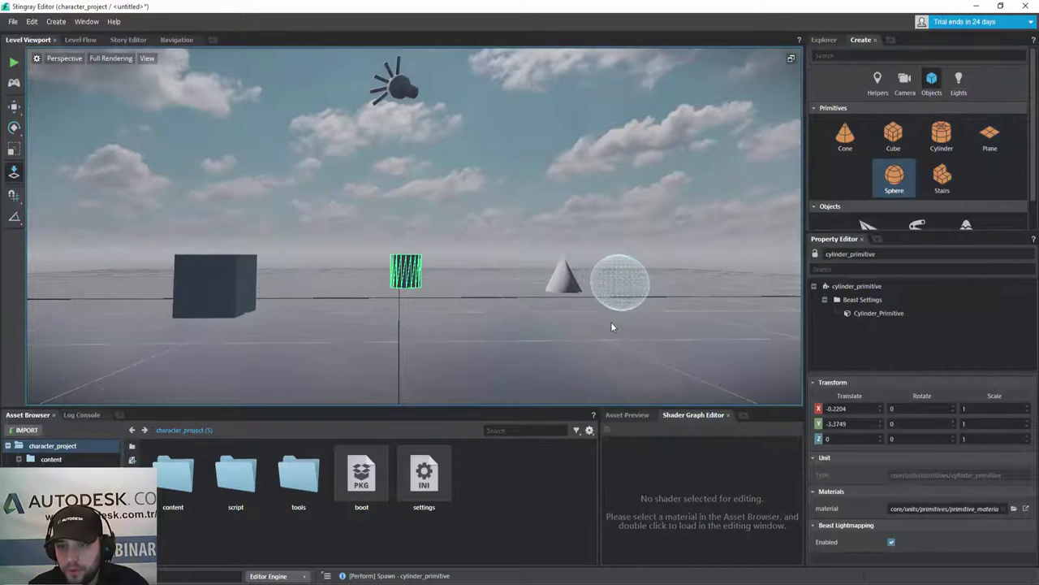
pyautogui.click(631, 320)
pyautogui.press('Escape')
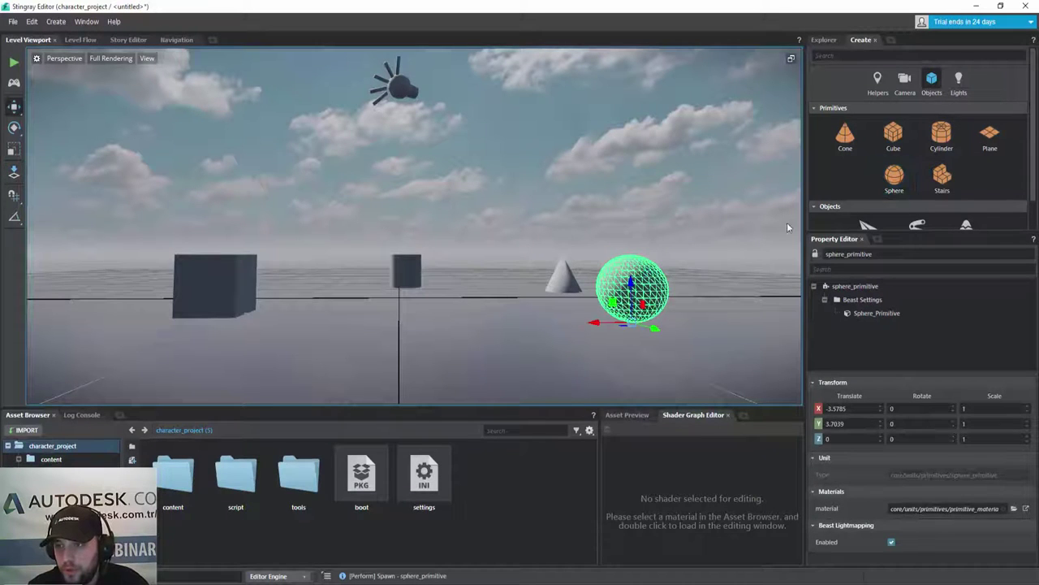
pyautogui.click(940, 180)
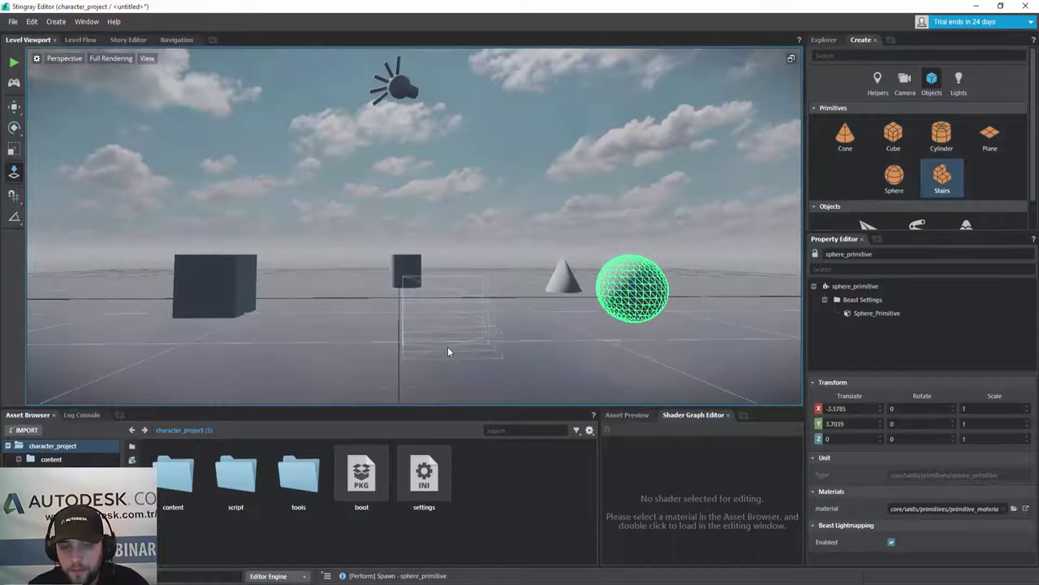
pyautogui.click(451, 347)
pyautogui.press('Escape')
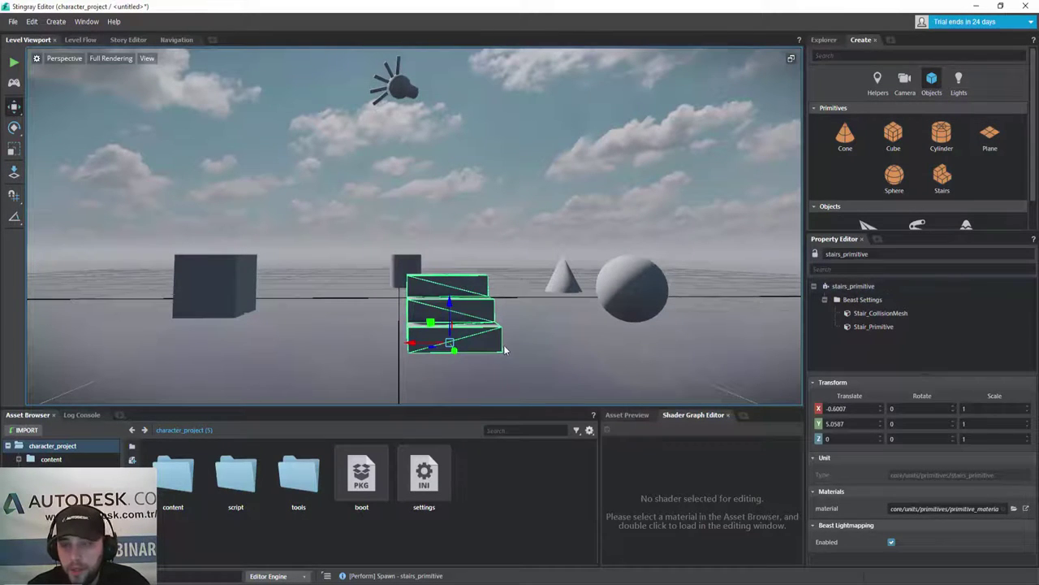
# Place a Player Start helper beside the cube and move it to 0.8712, 5.8334, -0.0321
pyautogui.click(877, 79)
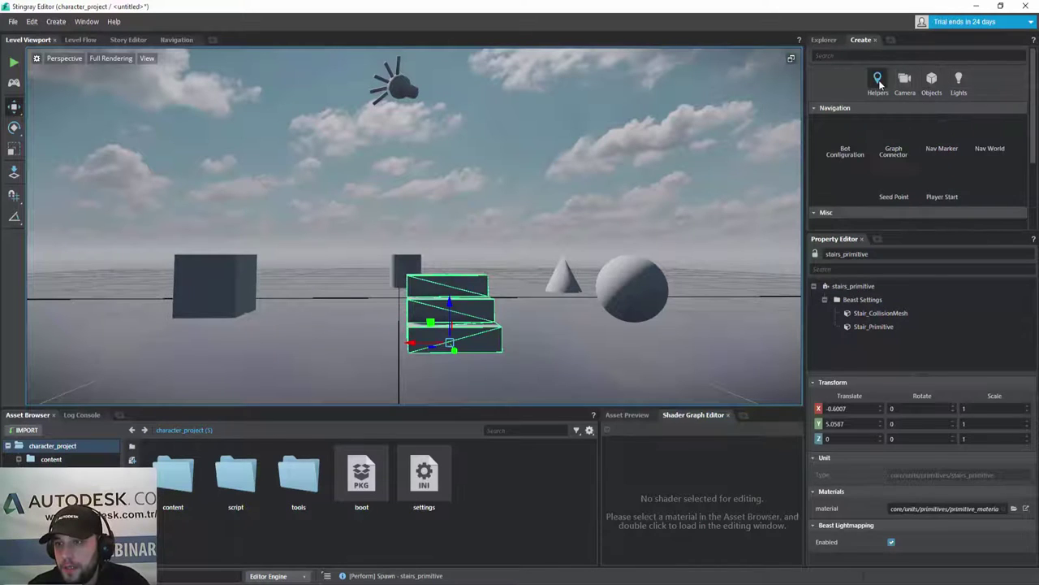
pyautogui.click(942, 185)
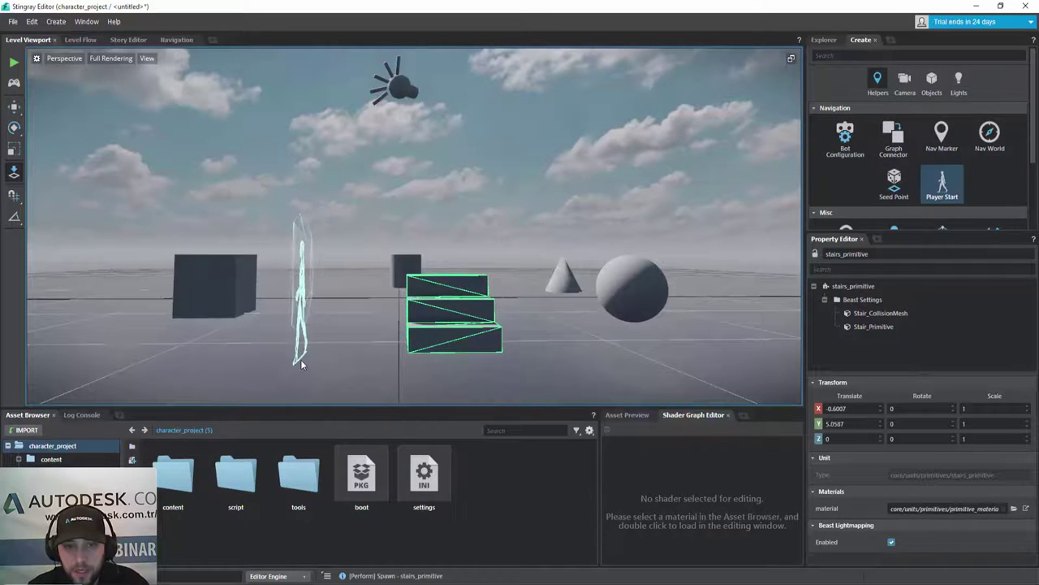
pyautogui.click(300, 359)
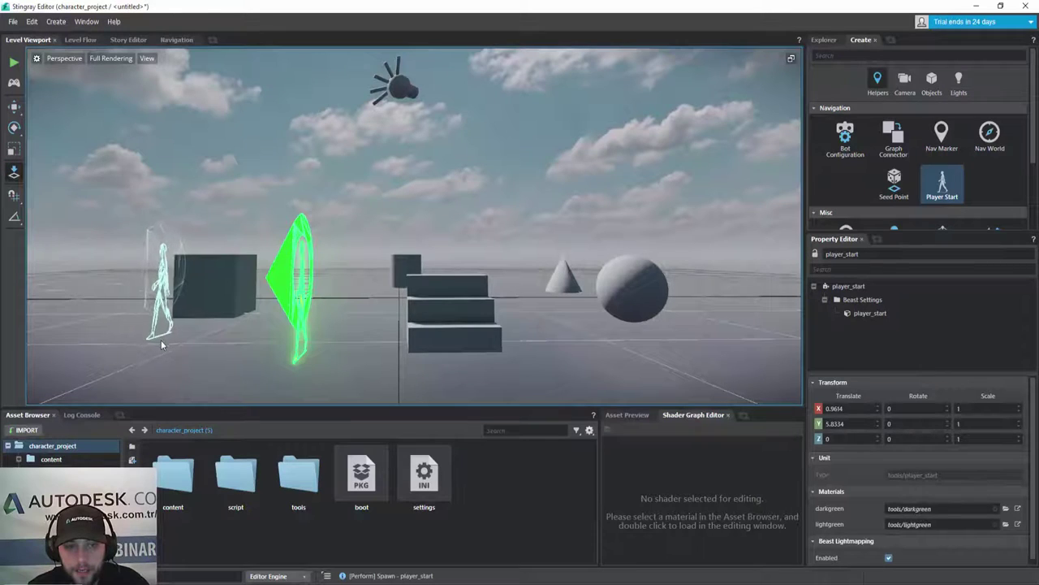
pyautogui.press('w')
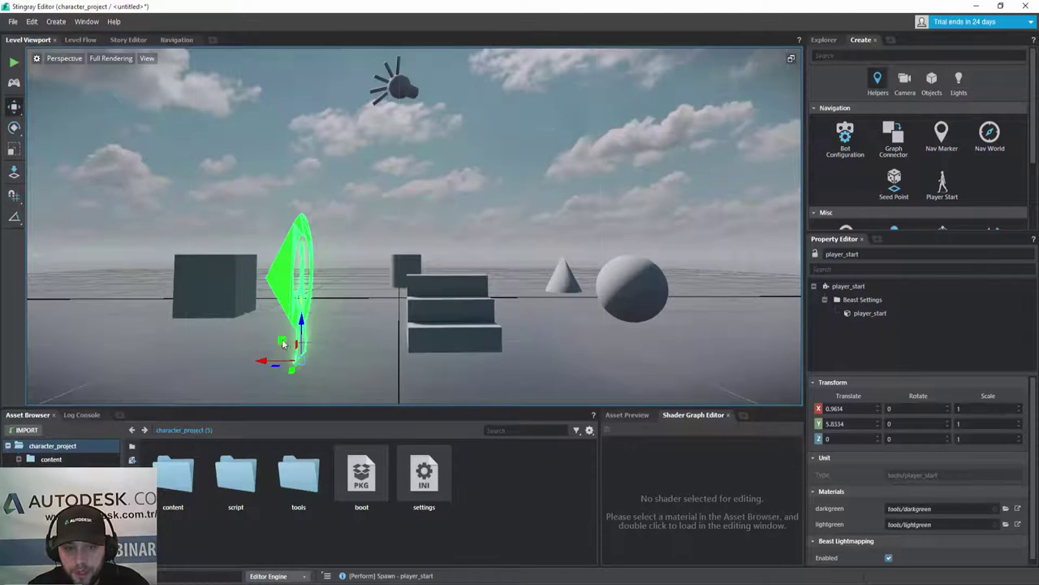
pyautogui.moveTo(282, 344)
pyautogui.mouseDown()
pyautogui.moveTo(207, 321)
pyautogui.moveTo(350, 351)
pyautogui.mouseUp()
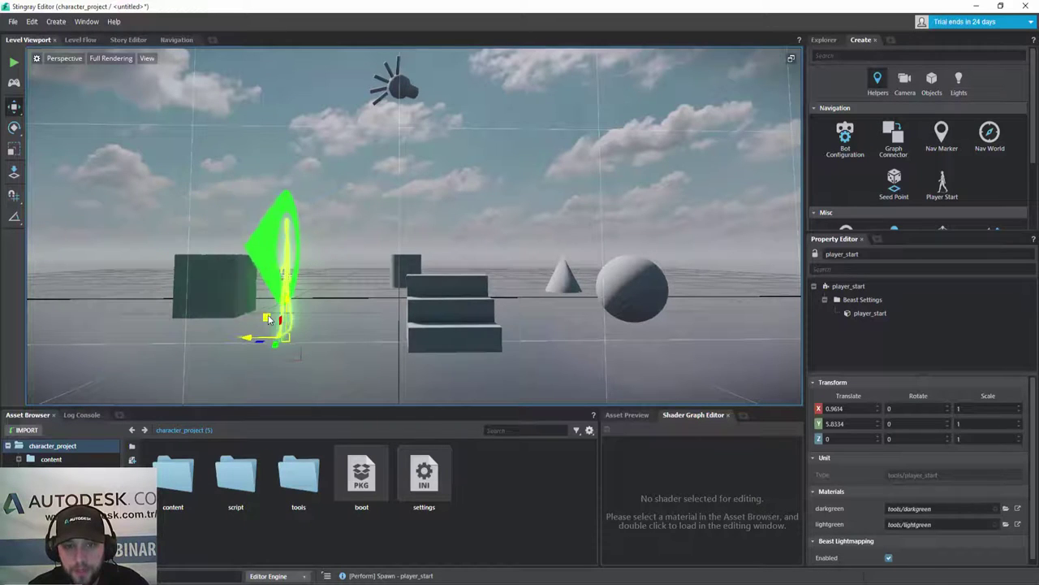
pyautogui.click(349, 351)
pyautogui.scroll(-3, 345, 315)
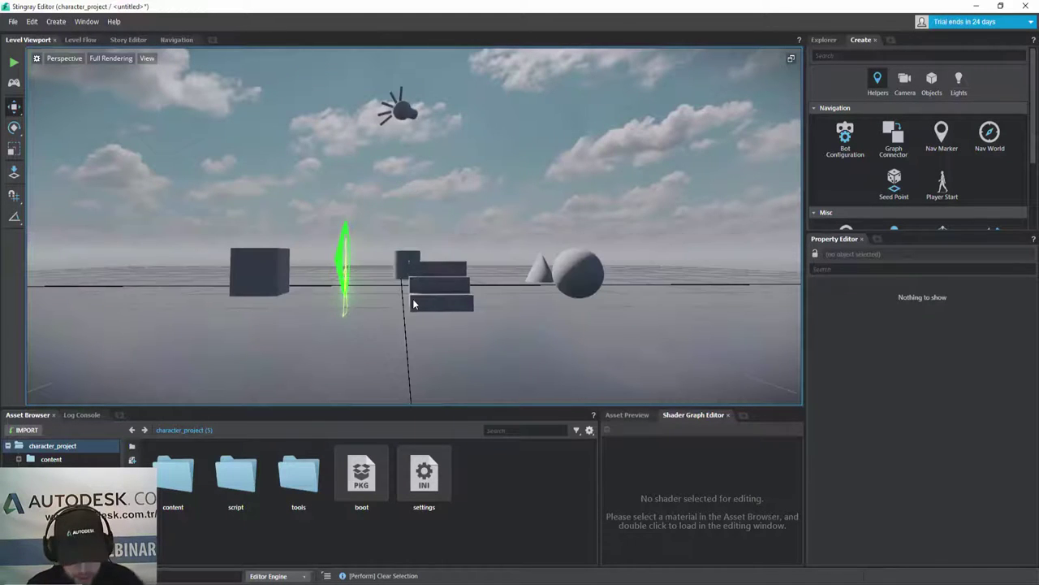
# Look down on the scene and drop a camera beside the cylinder at -1.1518, -8.2851, 0
pyautogui.moveTo(428, 289)
pyautogui.keyDown('alt'); pyautogui.mouseDown()
pyautogui.moveTo(416, 297)
pyautogui.moveTo(435, 174)
pyautogui.moveTo(466, 104)
pyautogui.moveTo(452, 163)
pyautogui.moveTo(476, 317)
pyautogui.moveTo(452, 307)
pyautogui.moveTo(376, 327)
pyautogui.mouseUp(); pyautogui.keyUp('alt')
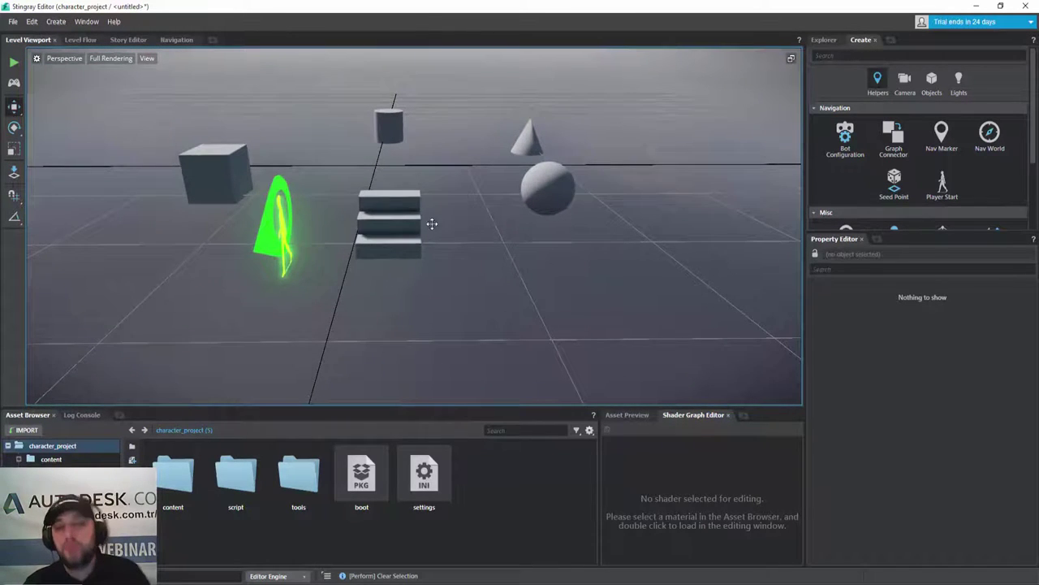
pyautogui.keyDown('alt'); pyautogui.moveTo(432, 224); pyautogui.dragTo(436, 238); pyautogui.keyUp('alt')
pyautogui.keyDown('alt'); pyautogui.moveTo(420, 225); pyautogui.dragTo(461, 239, button='middle'); pyautogui.keyUp('alt')
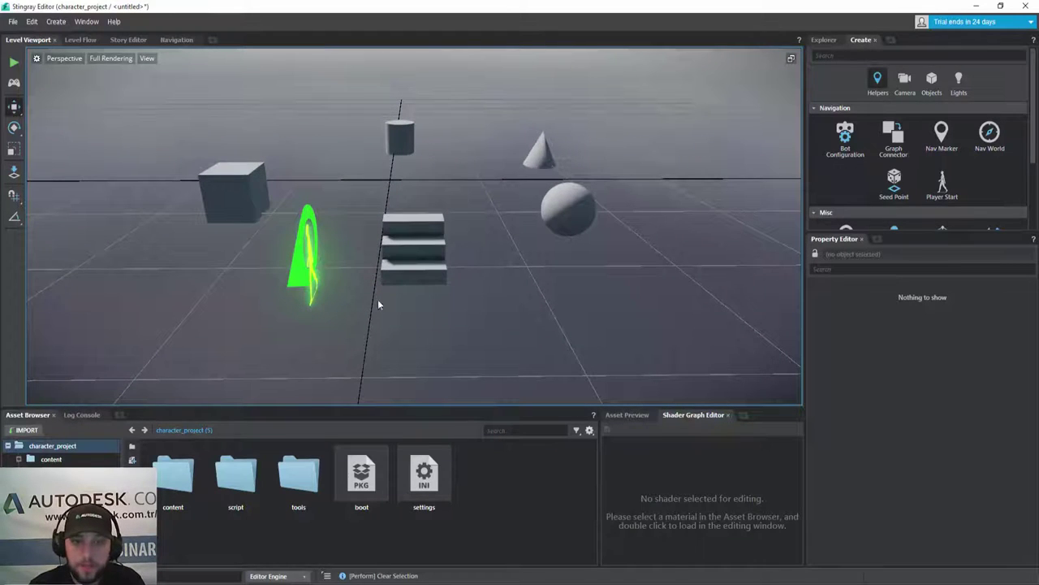
pyautogui.moveTo(475, 246)
pyautogui.keyDown('alt'); pyautogui.mouseDown()
pyautogui.moveTo(561, 244)
pyautogui.moveTo(194, 198)
pyautogui.mouseUp(); pyautogui.keyUp('alt')
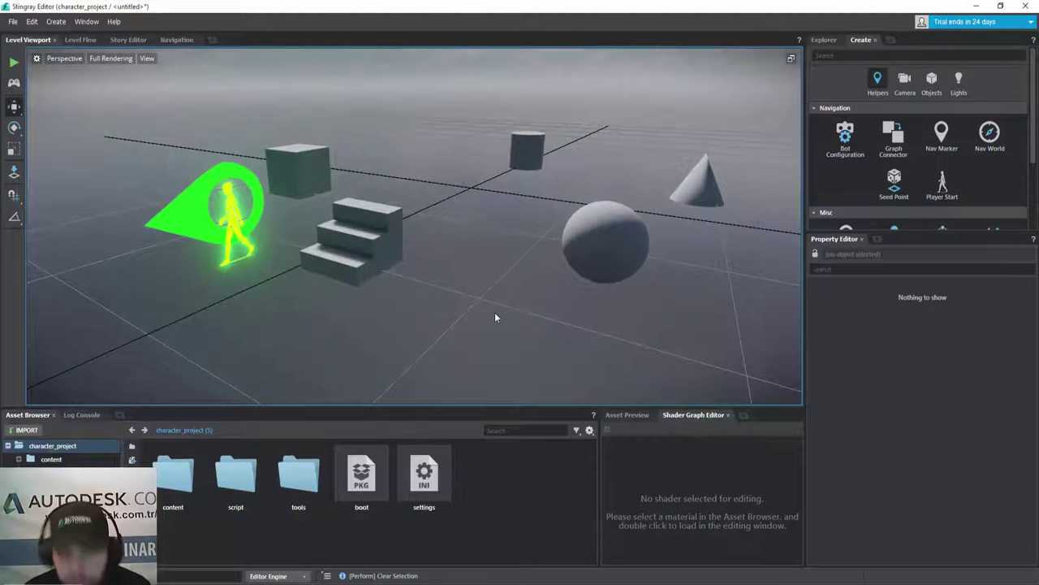
pyautogui.click(899, 90)
pyautogui.moveTo(922, 135)
pyautogui.mouseDown()
pyautogui.moveTo(458, 126)
pyautogui.moveTo(630, 140)
pyautogui.moveTo(590, 148)
pyautogui.mouseUp()
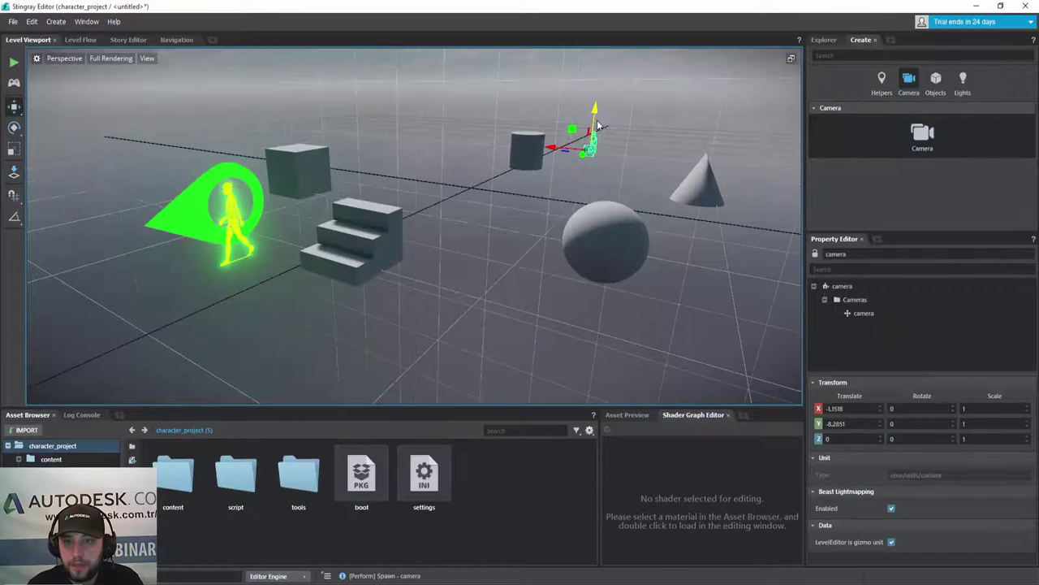
# Raise the camera to Z 1.529 and switch its projection to orthographic, then back to perspective
pyautogui.moveTo(595, 126); pyautogui.dragTo(599, 77)
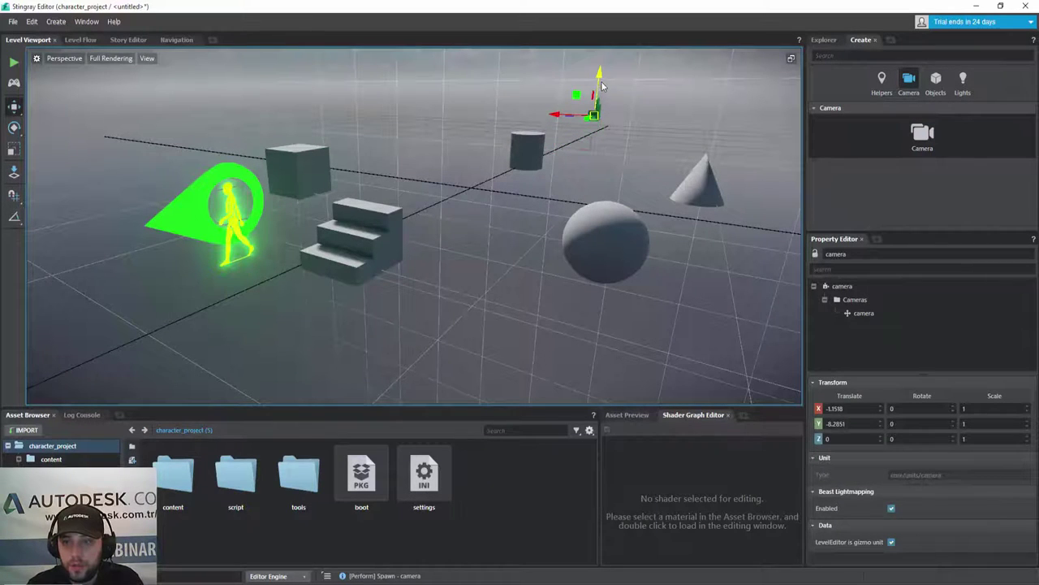
pyautogui.click(857, 315)
pyautogui.click(934, 415)
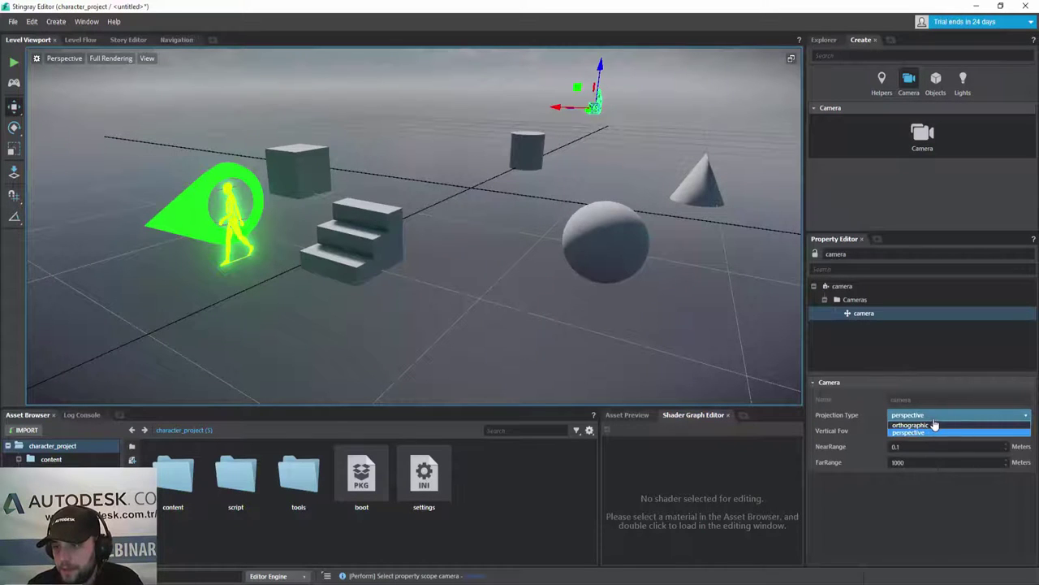
pyautogui.click(934, 424)
pyautogui.click(935, 421)
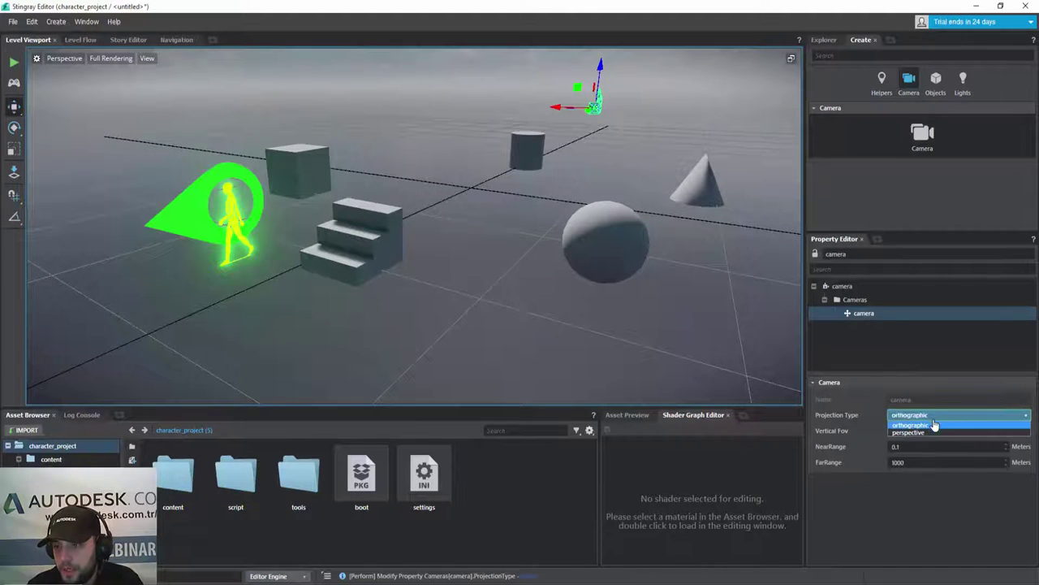
pyautogui.click(933, 431)
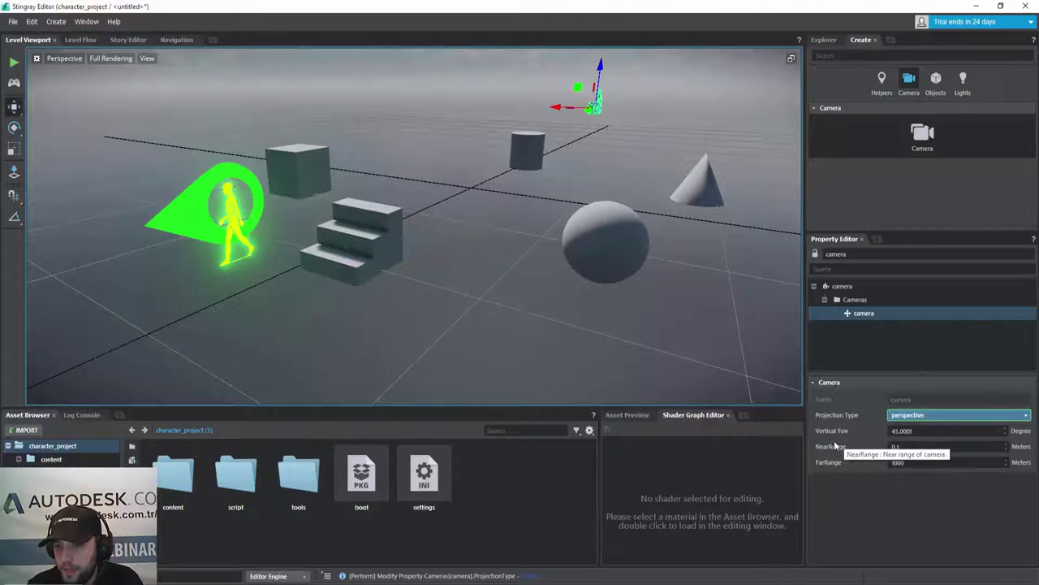
# View the level through the camera, orbit and pan around the shapes, then show the empty Level Flow graph
pyautogui.click(64, 59)
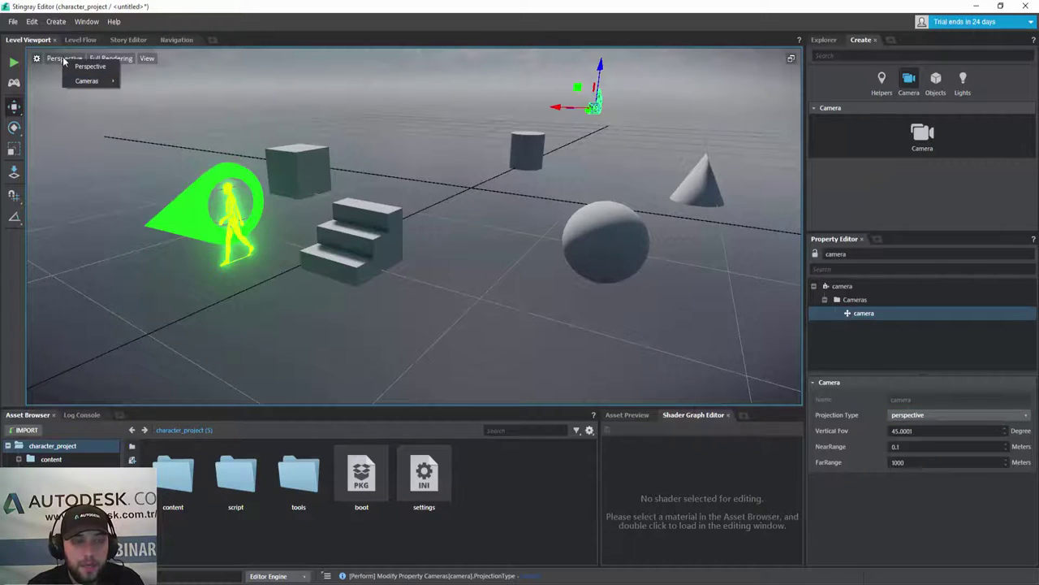
pyautogui.moveTo(87, 82)
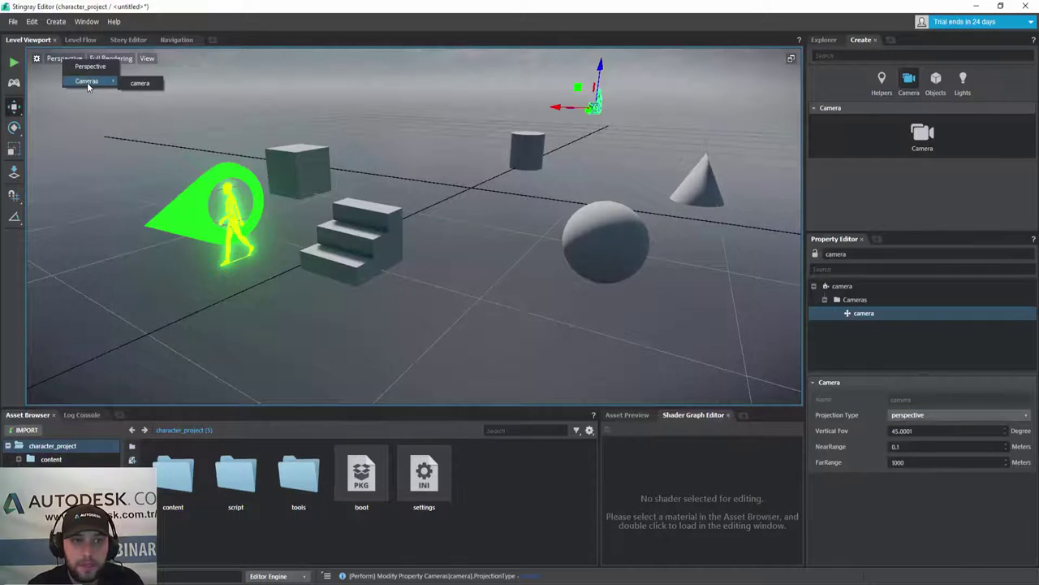
pyautogui.click(138, 83)
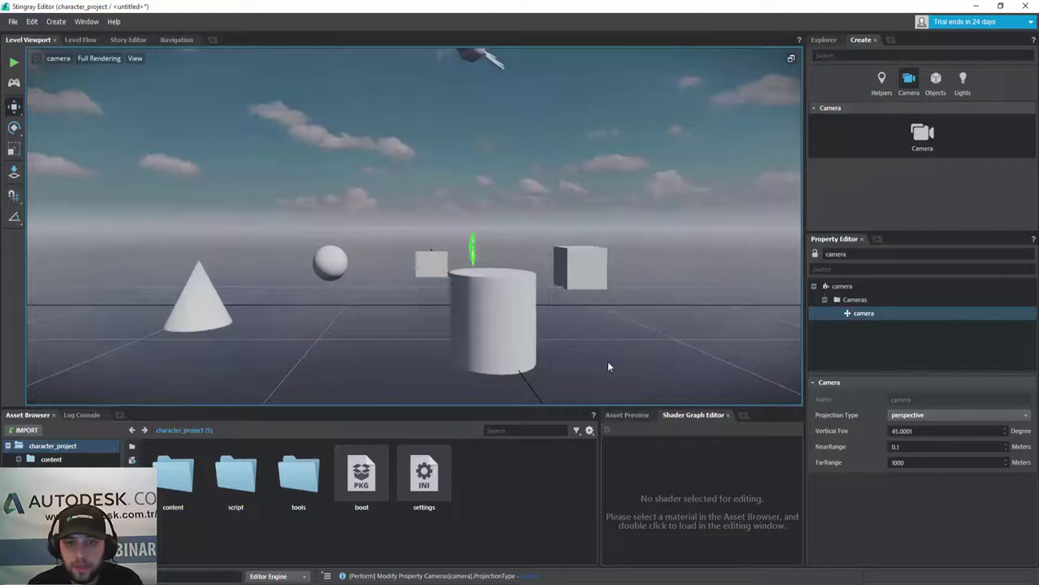
pyautogui.moveTo(415, 276)
pyautogui.keyDown('alt'); pyautogui.mouseDown()
pyautogui.moveTo(357, 259)
pyautogui.moveTo(325, 276)
pyautogui.moveTo(309, 244)
pyautogui.moveTo(405, 258)
pyautogui.mouseUp(); pyautogui.keyUp('alt')
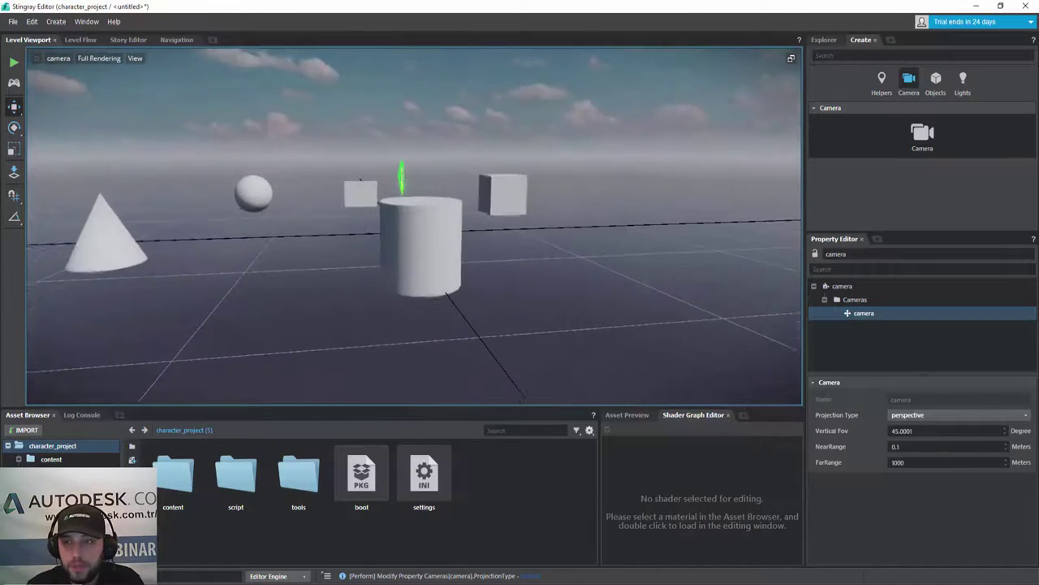
pyautogui.scroll(-3, 404, 257)
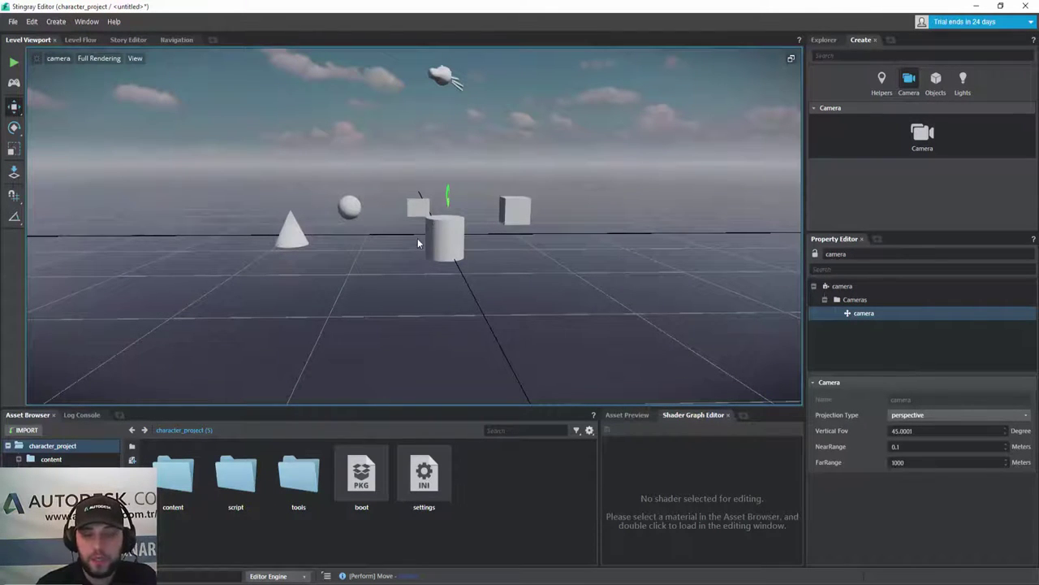
pyautogui.moveTo(426, 250)
pyautogui.keyDown('alt'); pyautogui.mouseDown(button='middle')
pyautogui.moveTo(369, 266)
pyautogui.moveTo(402, 257)
pyautogui.mouseUp(button='middle'); pyautogui.keyUp('alt')
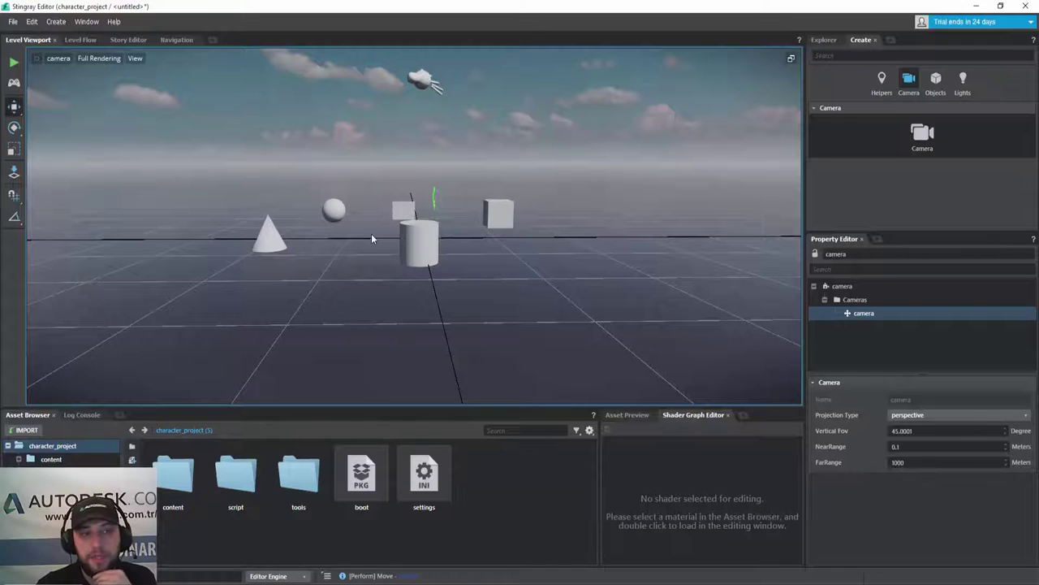
pyautogui.click(82, 40)
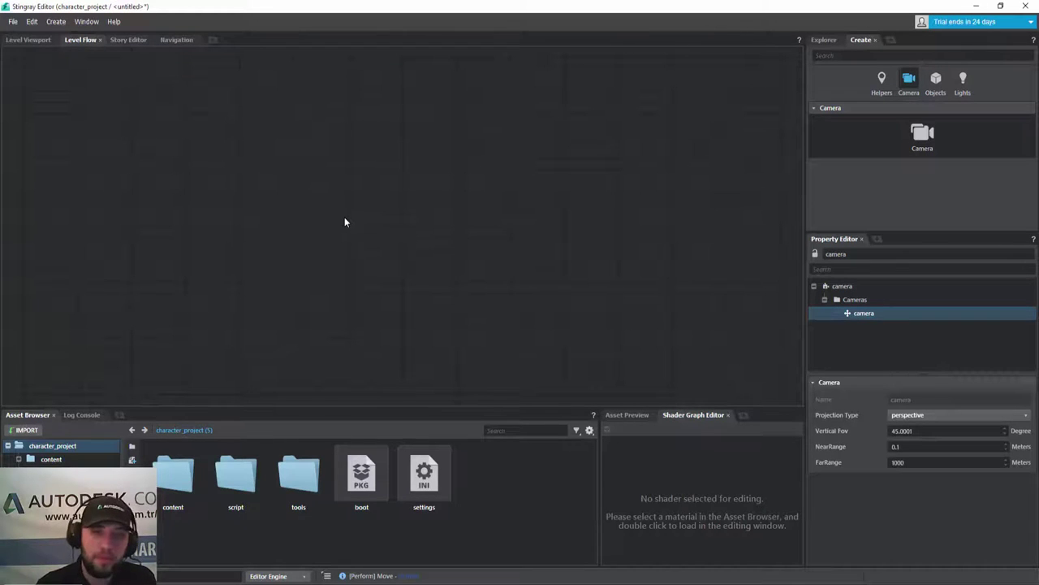
# Glance at the empty Story Editor timeline, then bring up the Navigation NavMesh settings
pyautogui.click(127, 41)
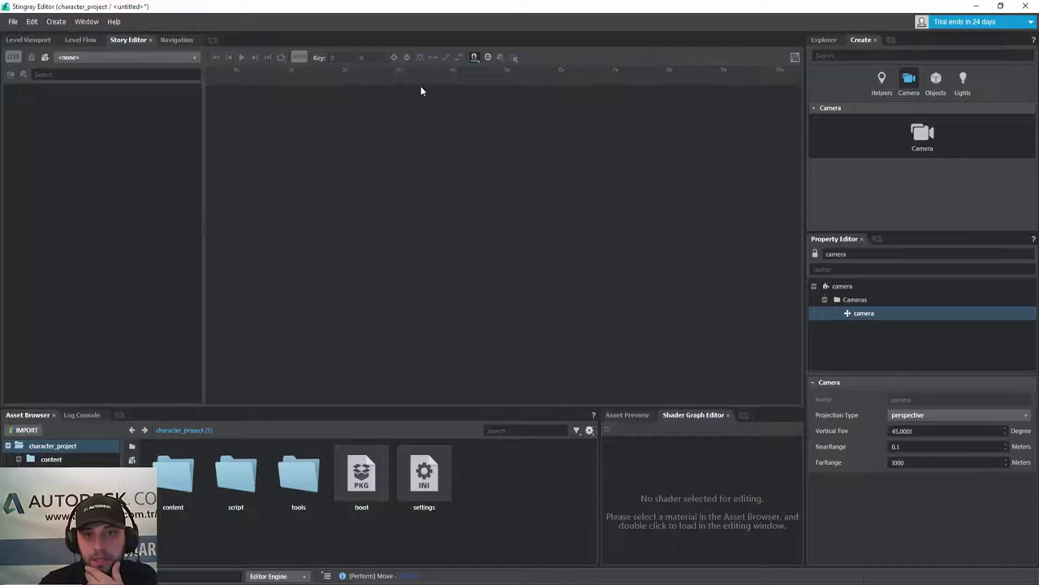
pyautogui.click(171, 40)
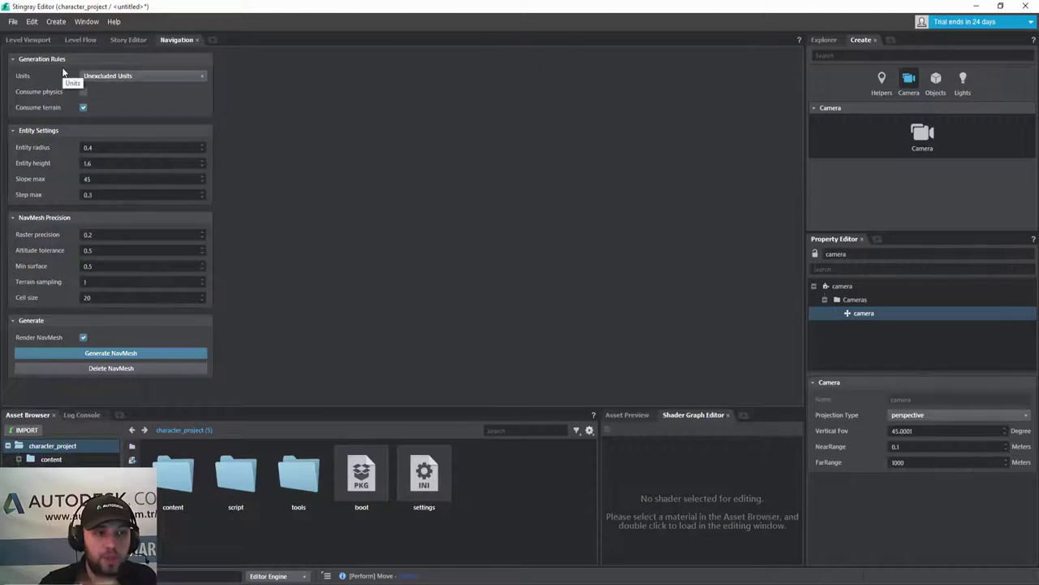
# Check Consume physics in the NavMesh settings, leaving the unit inclusion options unchanged
pyautogui.click(133, 78)
pyautogui.click(133, 78)
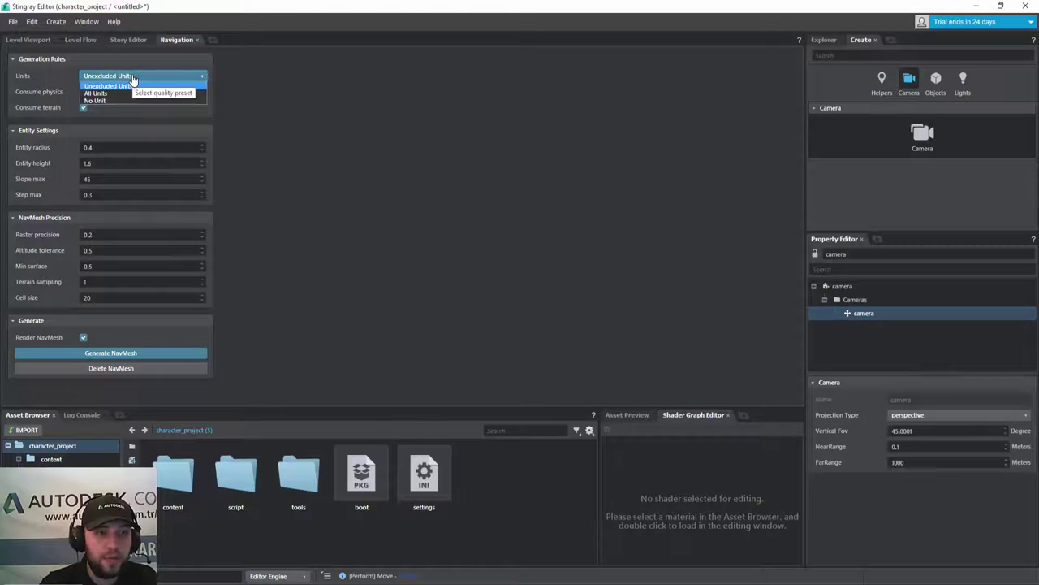
pyautogui.click(121, 115)
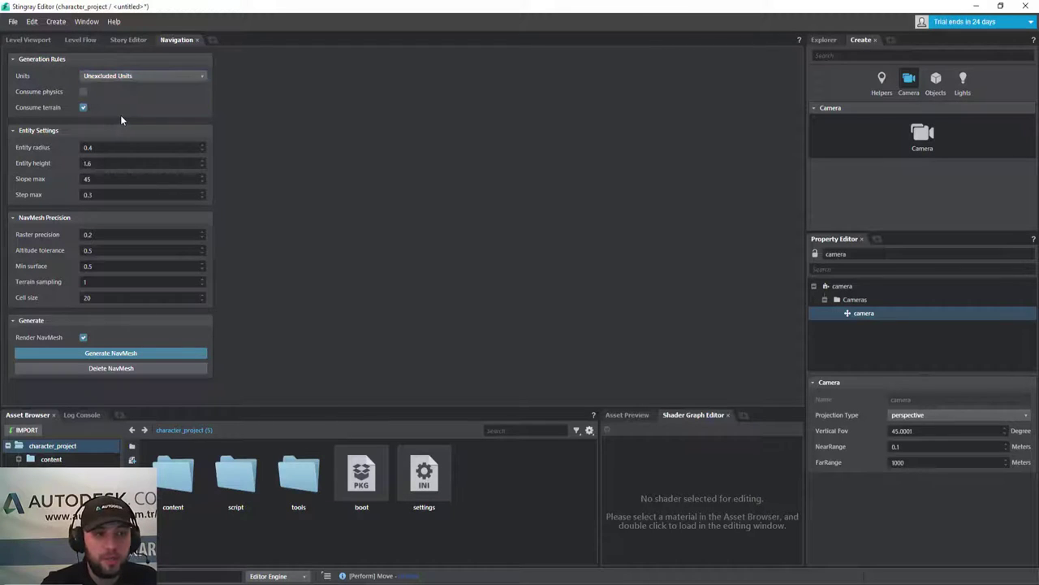
pyautogui.click(83, 92)
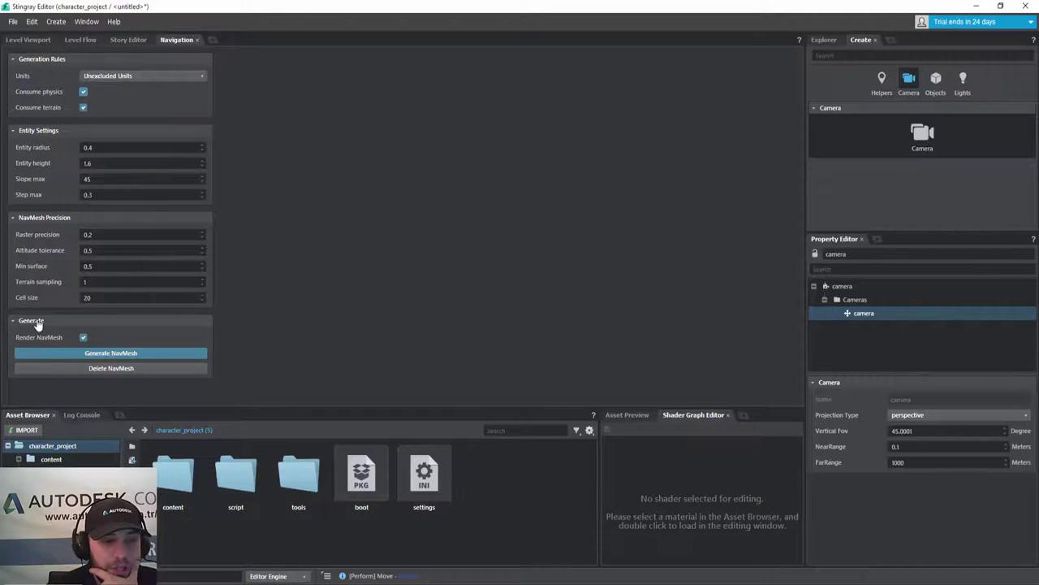
# Generate the NavMesh and inspect the result in the Level Viewport
pyautogui.click(143, 358)
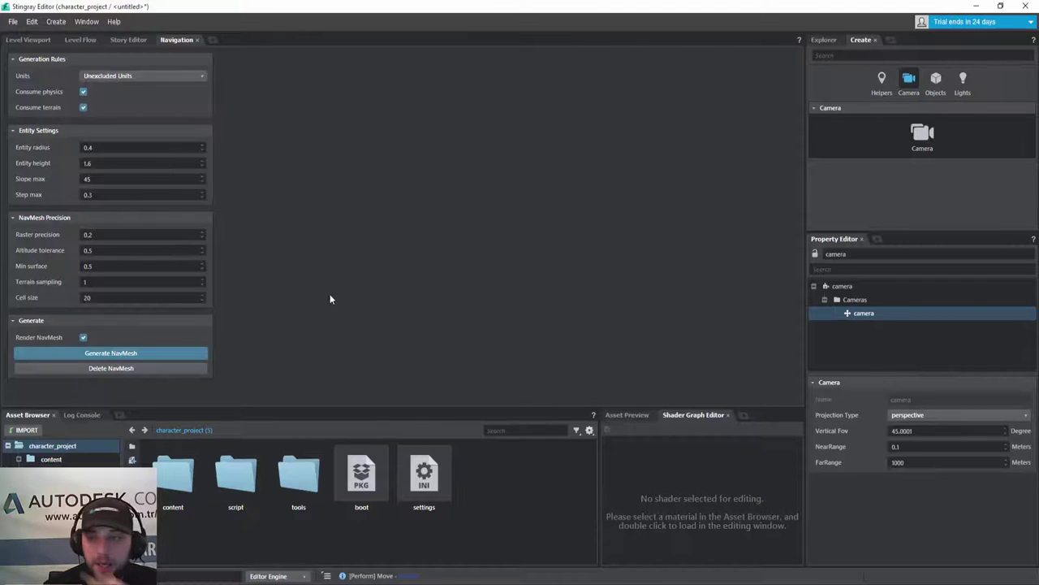
pyautogui.click(37, 44)
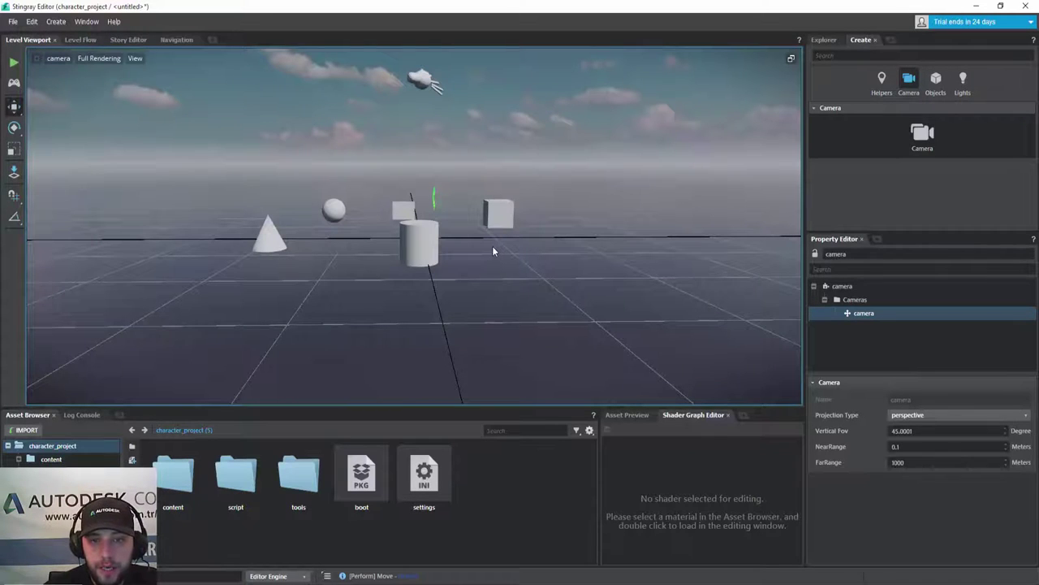
pyautogui.scroll(5, 444, 218)
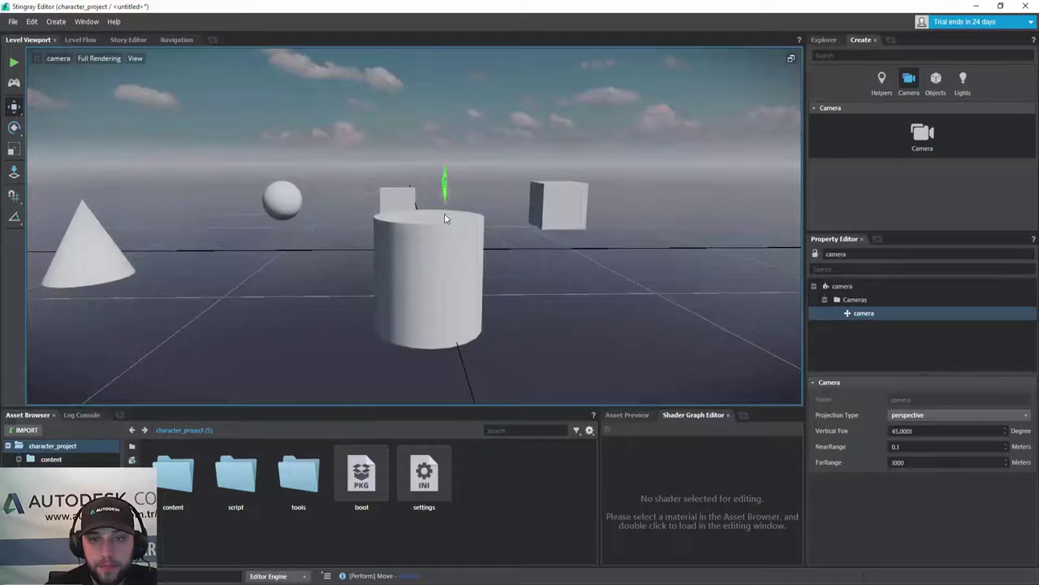
pyautogui.scroll(-5, 444, 217)
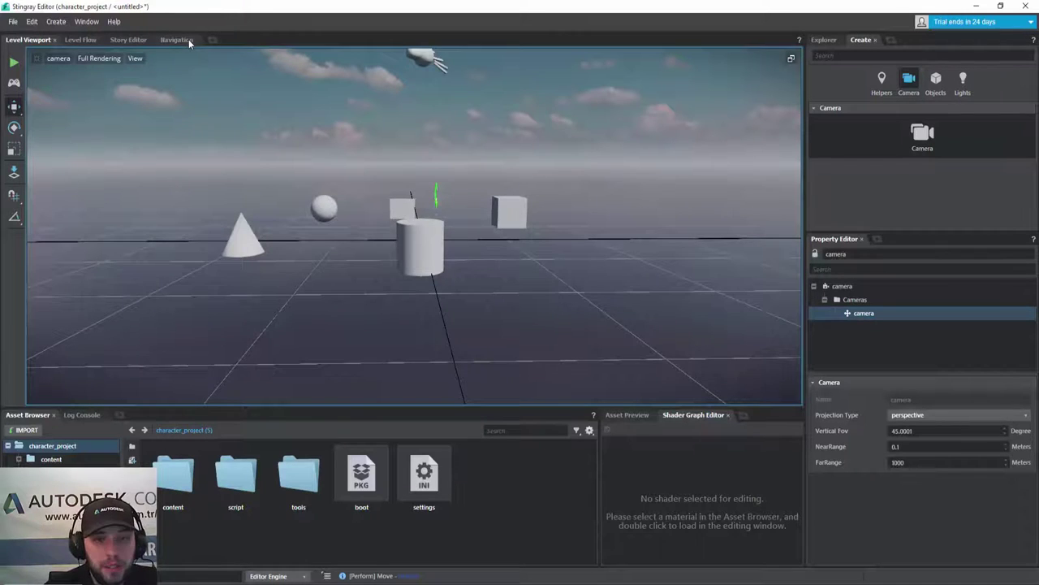
# Cycle through Navigation, Story Editor and Level Flow, ending on the Level Viewport's camera view
pyautogui.click(188, 39)
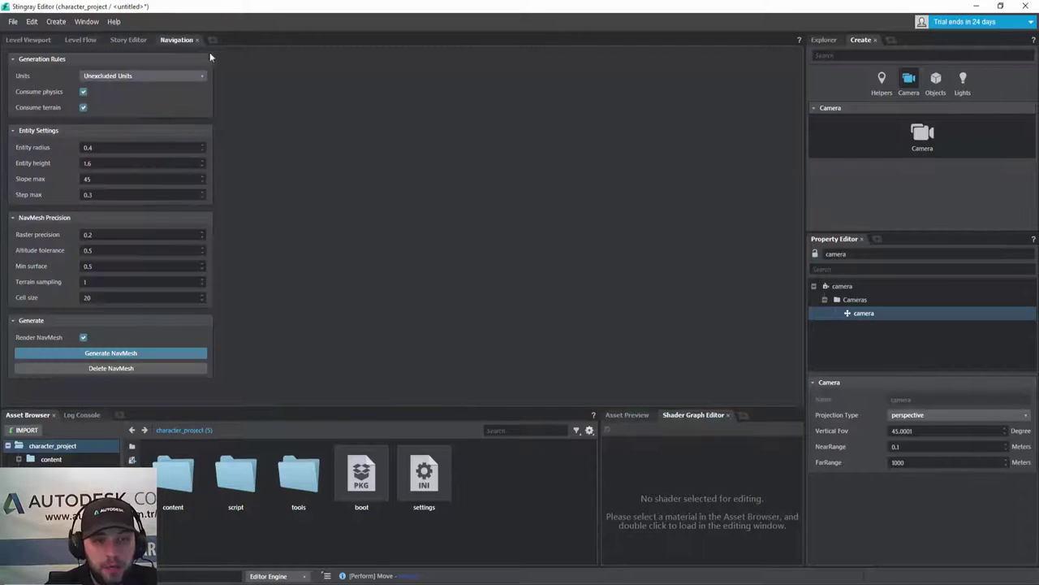
pyautogui.click(122, 46)
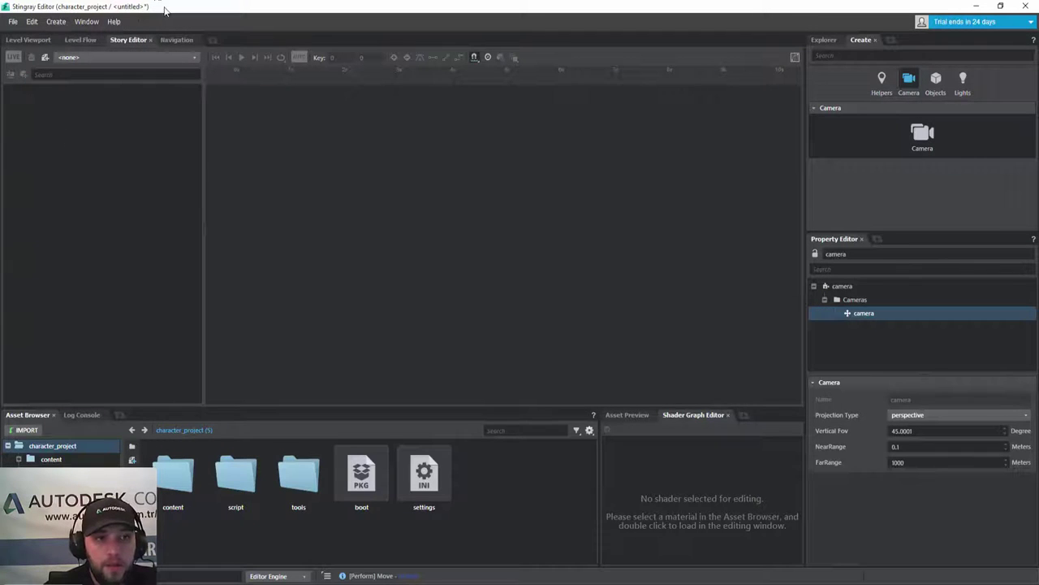
pyautogui.click(80, 41)
pyautogui.click(27, 42)
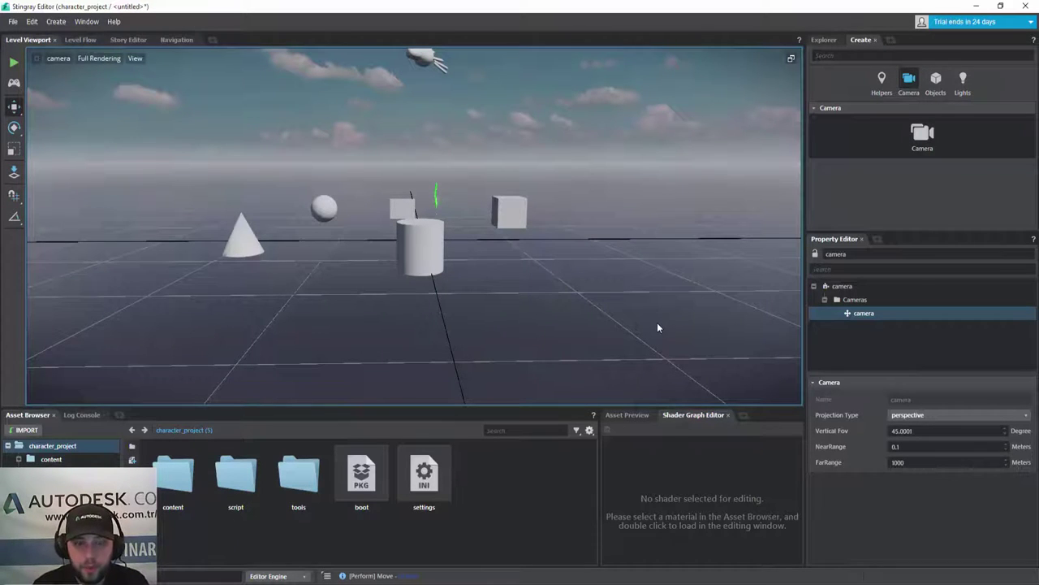
# Pan the Level Viewport away and back until the five shapes sit centred
pyautogui.moveTo(569, 232)
pyautogui.keyDown('alt'); pyautogui.mouseDown(button='middle')
pyautogui.moveTo(595, 252)
pyautogui.moveTo(463, 245)
pyautogui.mouseUp(button='middle'); pyautogui.keyUp('alt')
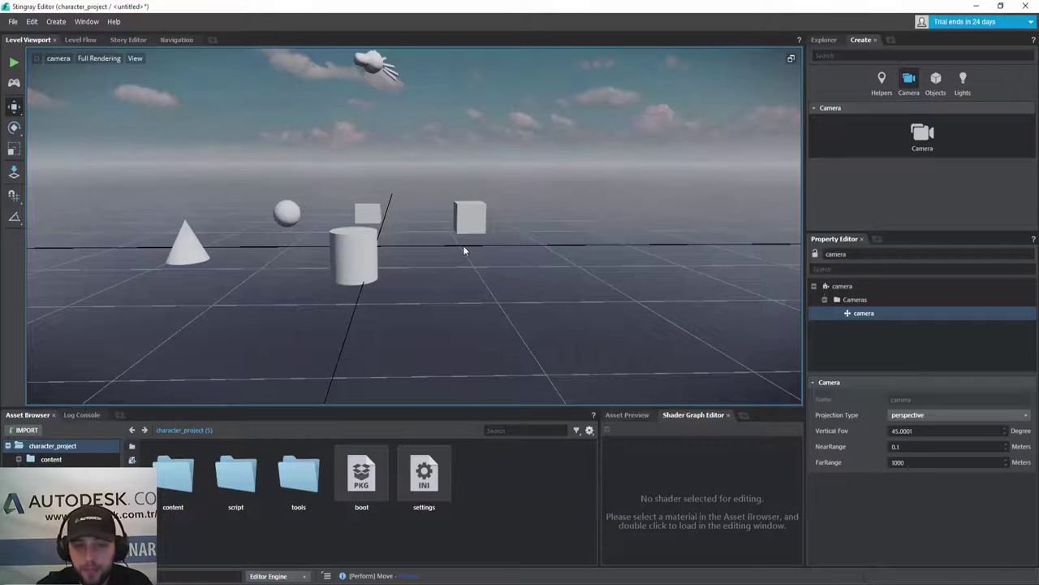
pyautogui.moveTo(448, 185); pyautogui.dragTo(568, 211, button='middle')
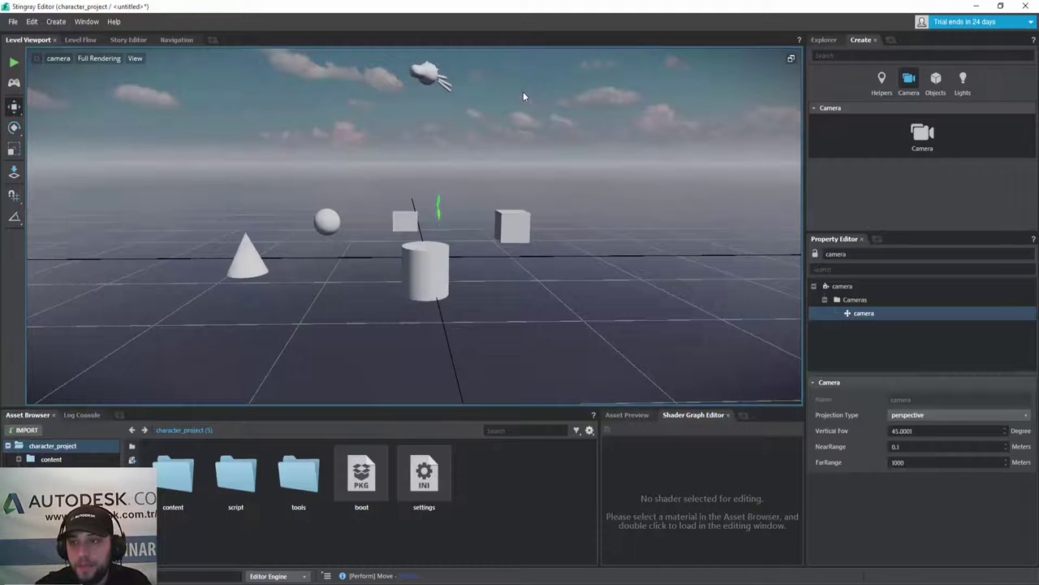
# Quit Stingray from the File menu, choosing Don't Save for the untitled level
pyautogui.click(16, 25)
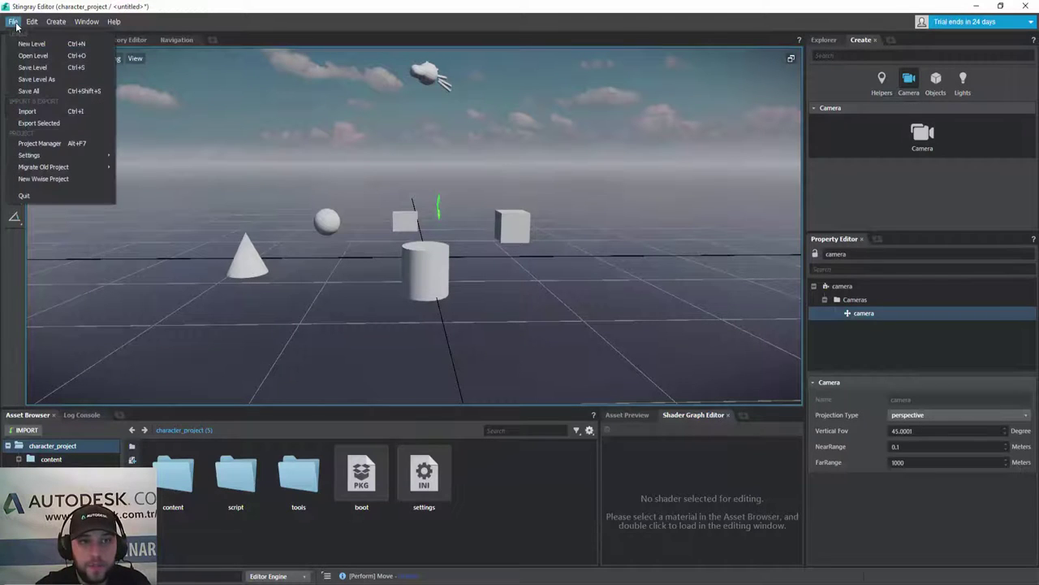
pyautogui.click(23, 195)
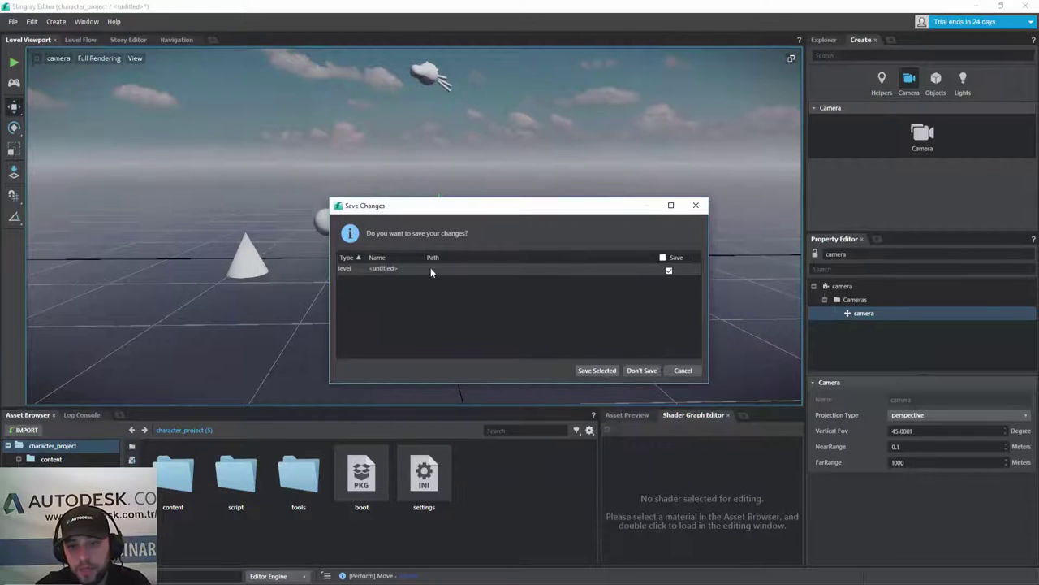
pyautogui.click(649, 372)
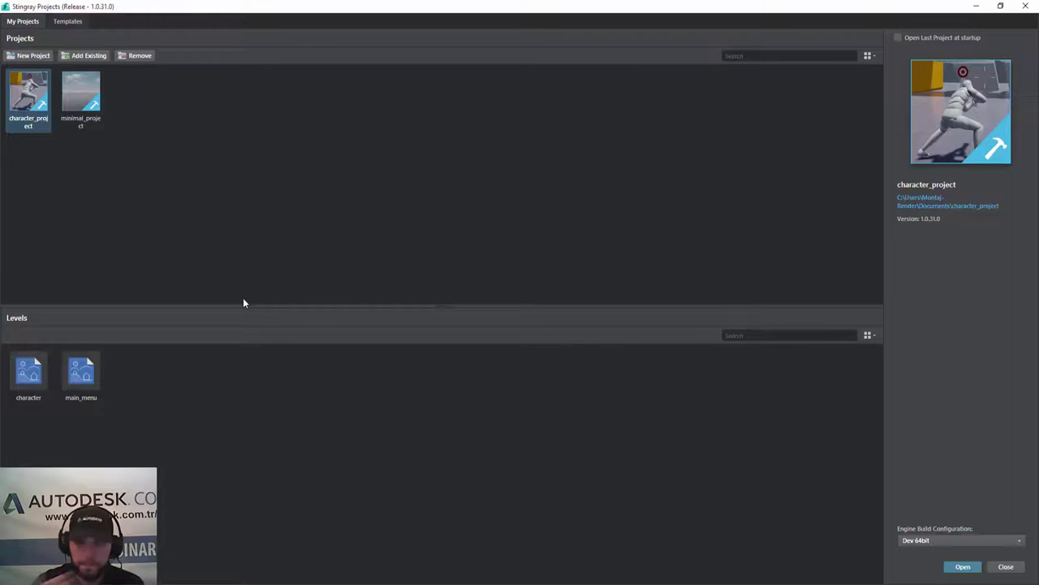
# Create vehicle_project from the vehicle template on the Templates tab
pyautogui.click(69, 22)
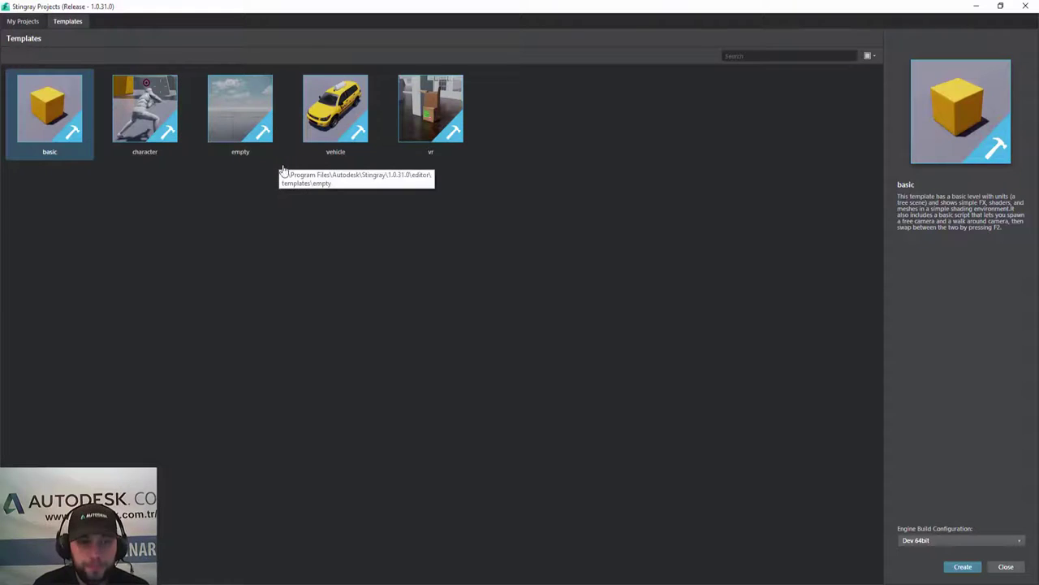
pyautogui.click(338, 120)
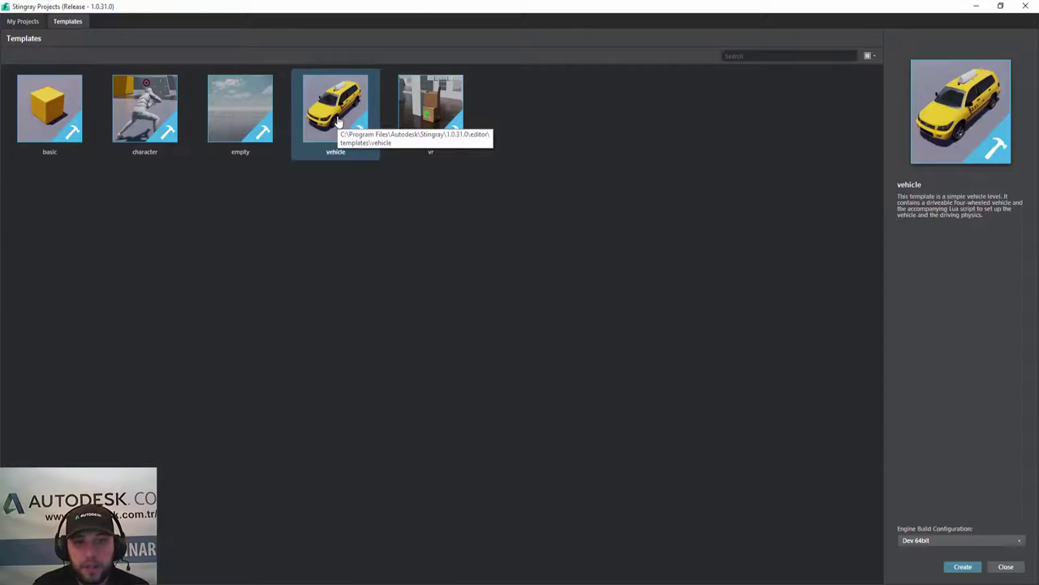
pyautogui.doubleClick(338, 121)
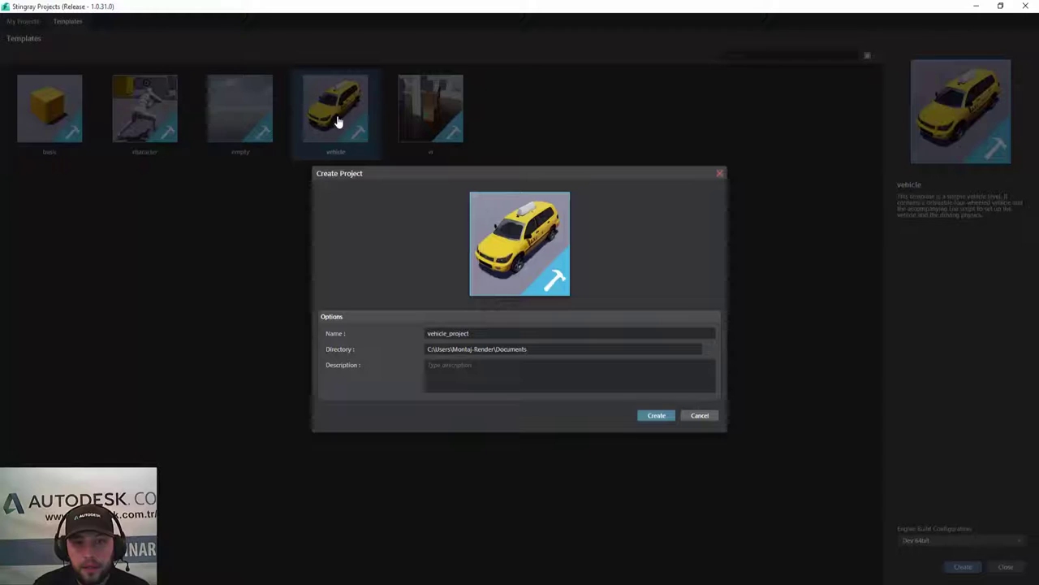
pyautogui.click(656, 417)
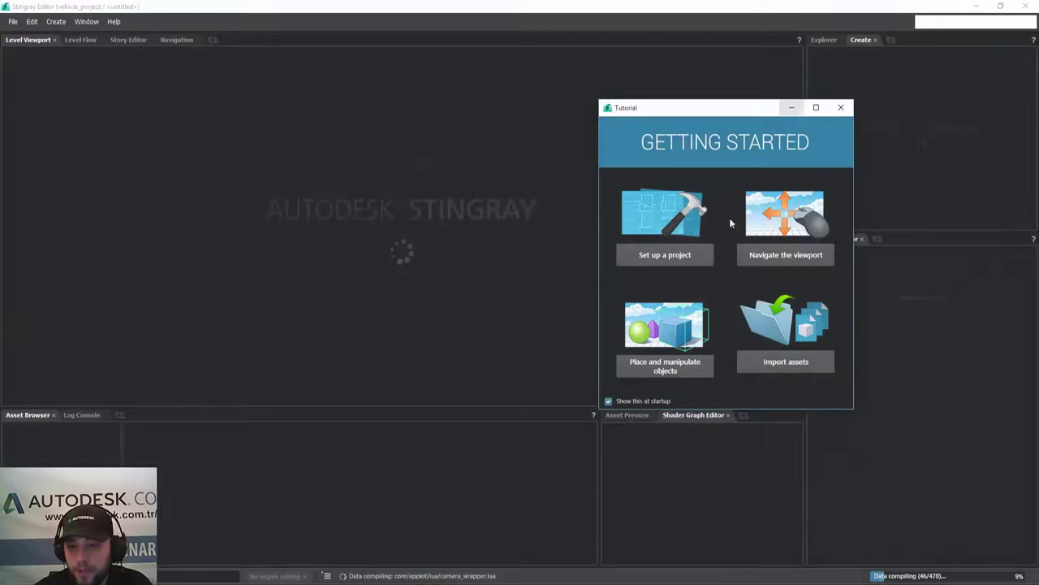
# Close the Getting Started tutorial window
pyautogui.click(792, 107)
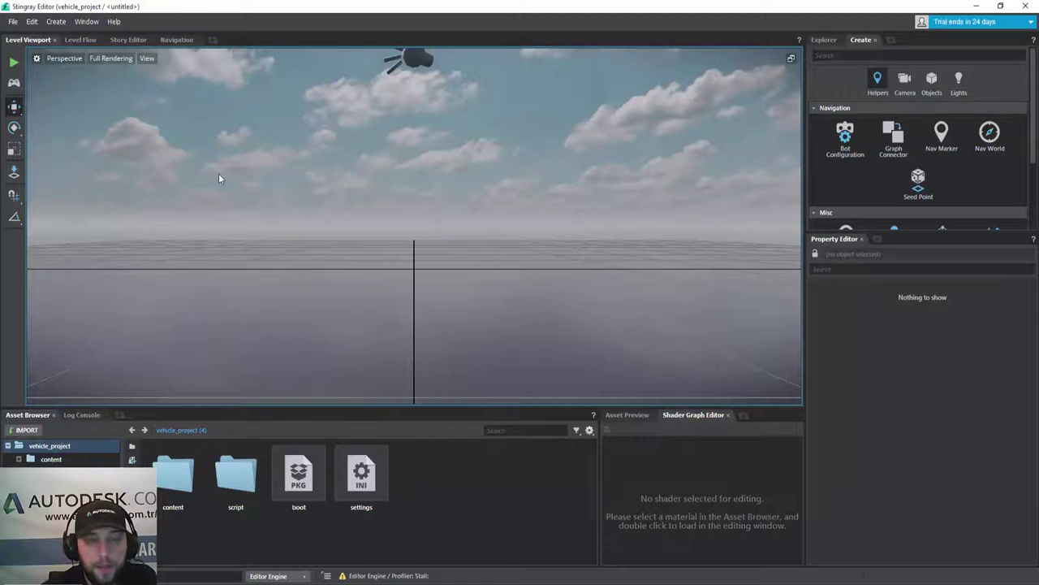
# Orbit the empty level, then browse to content › models › 4wheel in the Asset Browser
pyautogui.moveTo(460, 279)
pyautogui.mouseDown(button='right')
pyautogui.moveTo(423, 292)
pyautogui.moveTo(439, 264)
pyautogui.mouseUp(button='right')
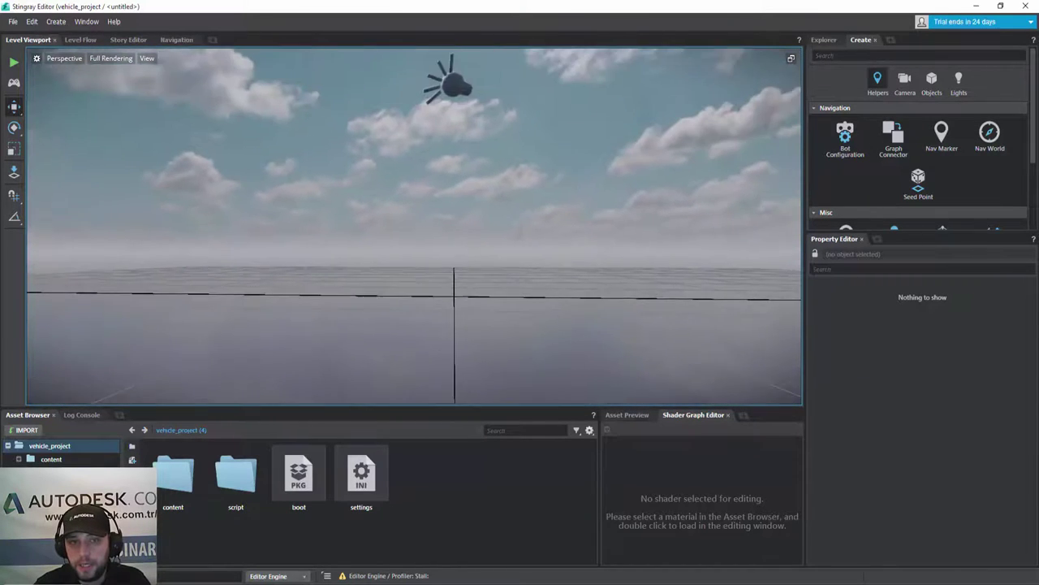
pyautogui.moveTo(439, 263); pyautogui.dragTo(445, 236, button='right')
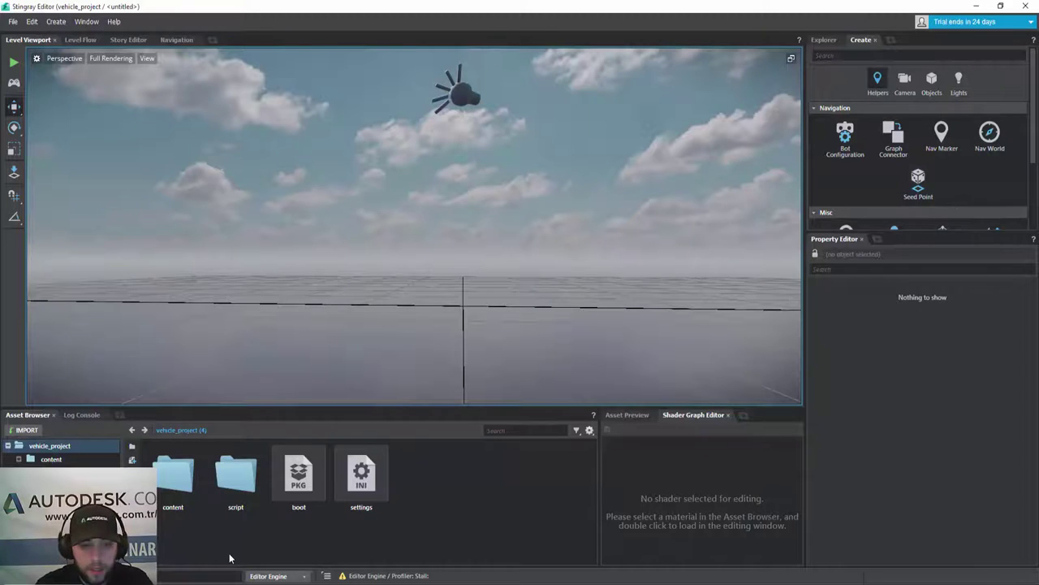
pyautogui.doubleClick(172, 484)
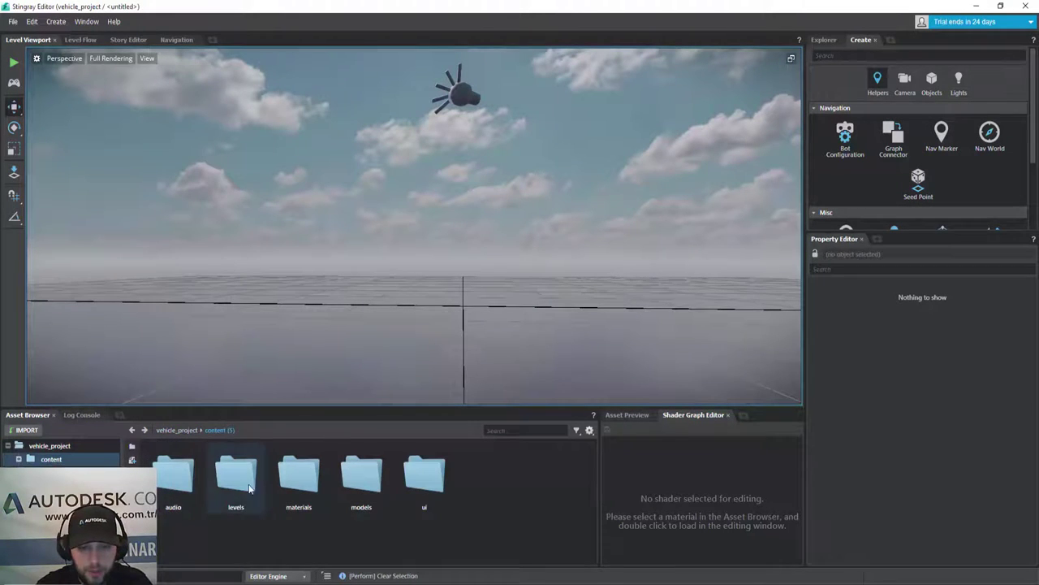
pyautogui.doubleClick(352, 489)
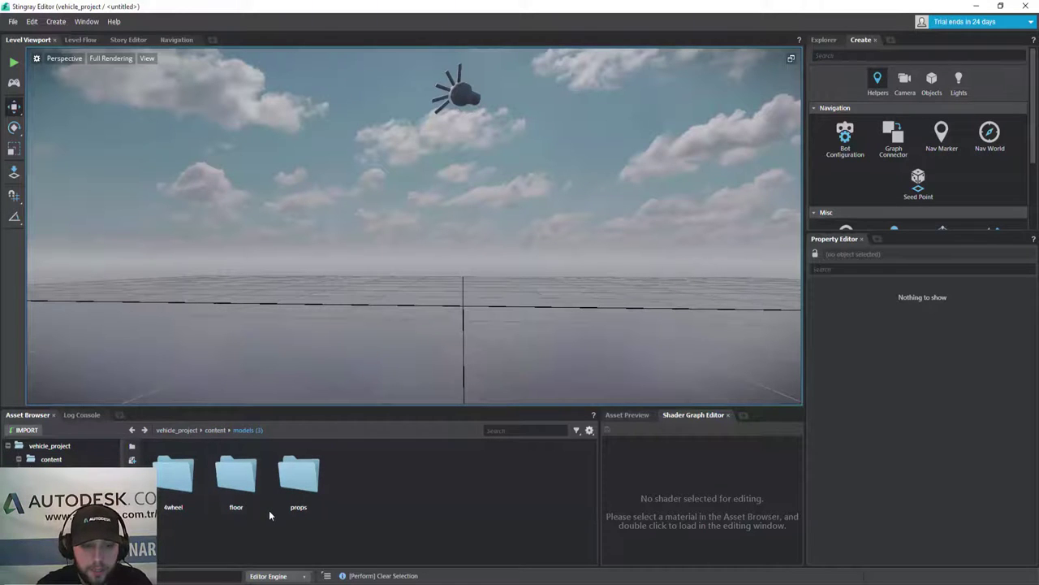
pyautogui.doubleClick(173, 487)
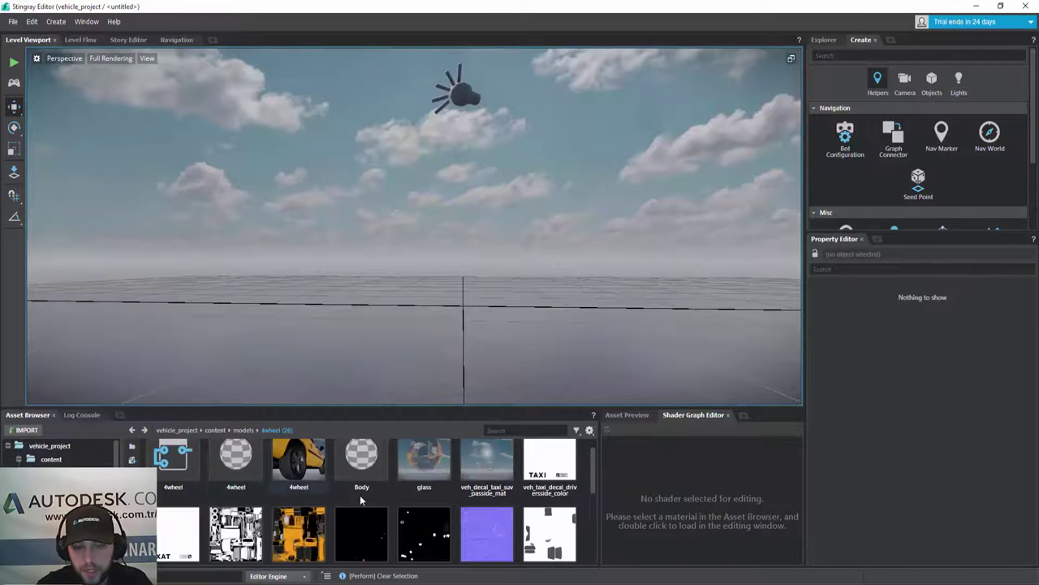
pyautogui.scroll(-2, 442, 487)
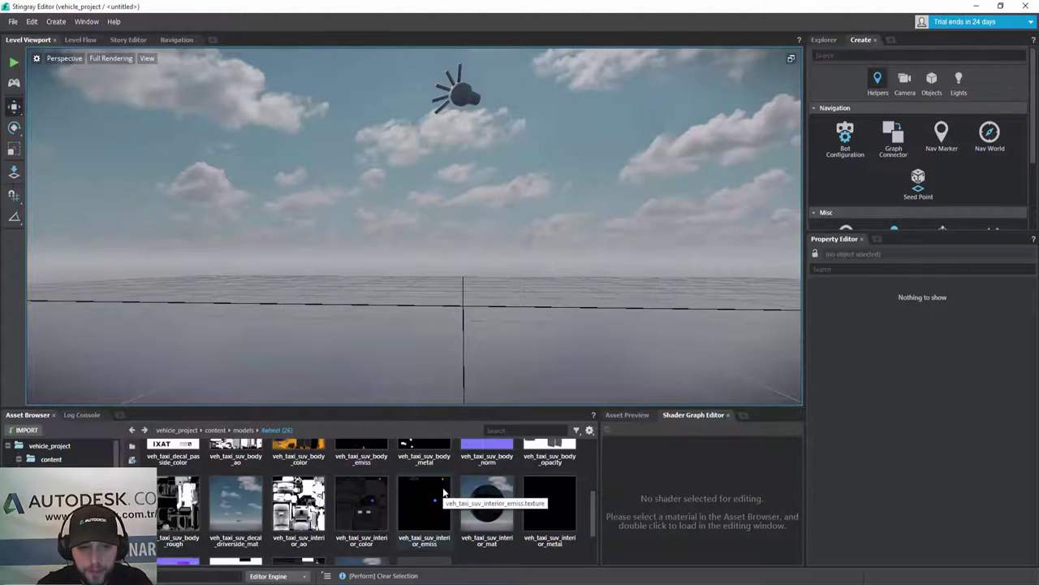
pyautogui.scroll(1, 442, 493)
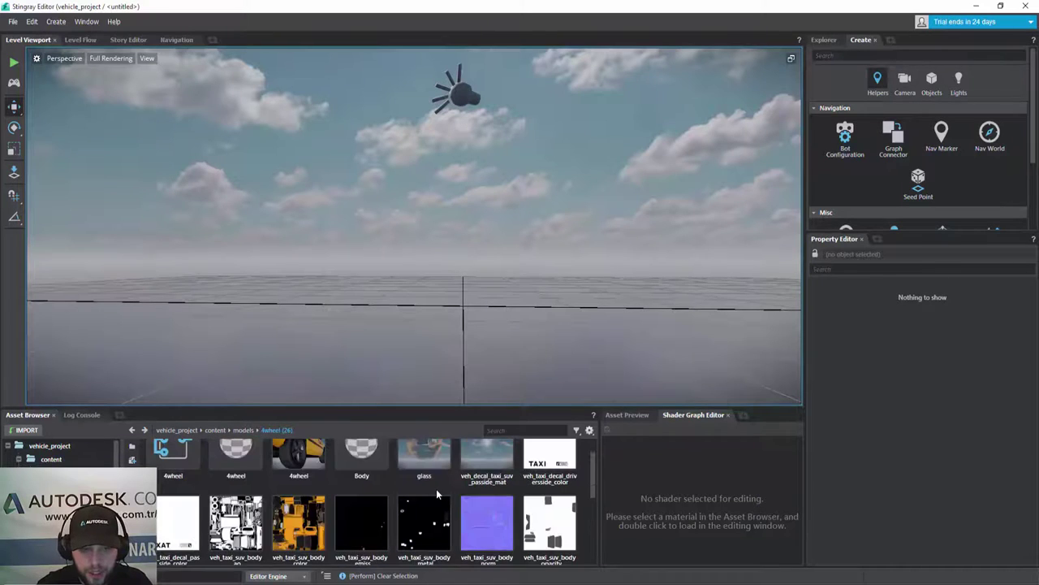
pyautogui.scroll(1, 309, 497)
pyautogui.doubleClick(173, 483)
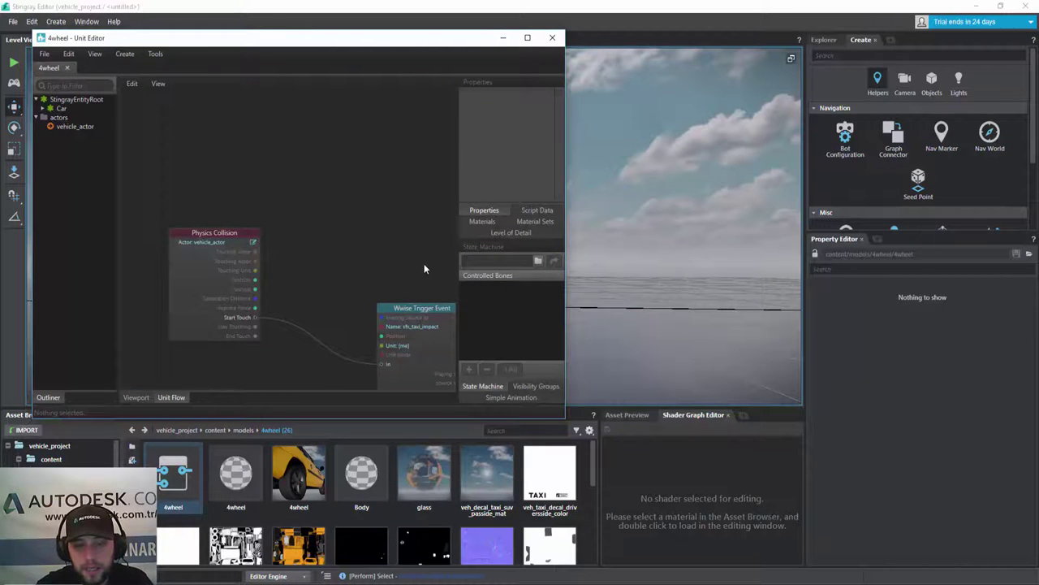
pyautogui.moveTo(414, 262)
pyautogui.mouseDown(button='middle')
pyautogui.moveTo(364, 162)
pyautogui.moveTo(320, 195)
pyautogui.moveTo(411, 167)
pyautogui.moveTo(365, 201)
pyautogui.moveTo(321, 201)
pyautogui.mouseUp(button='middle')
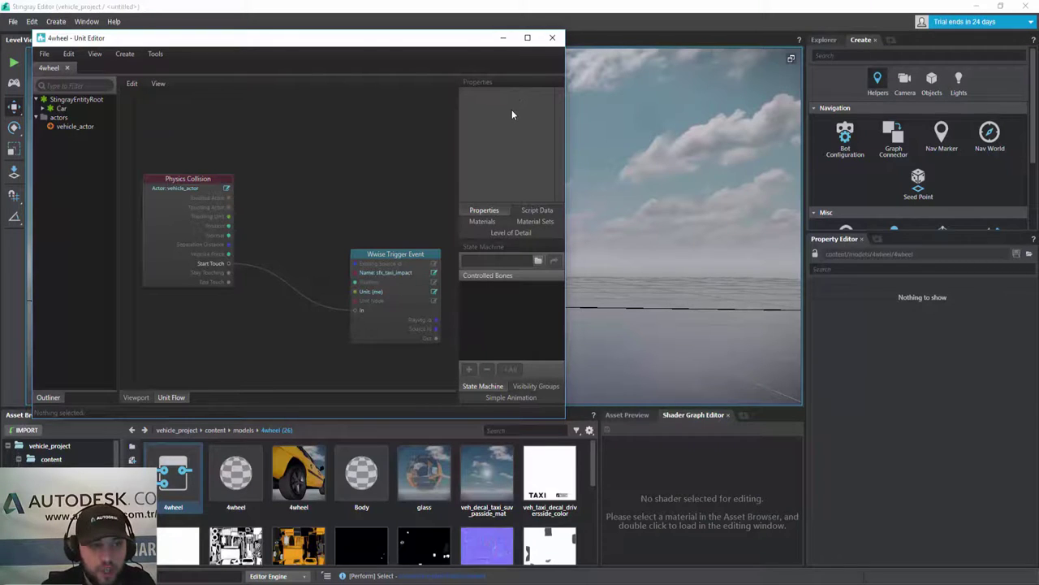
pyautogui.click(66, 108)
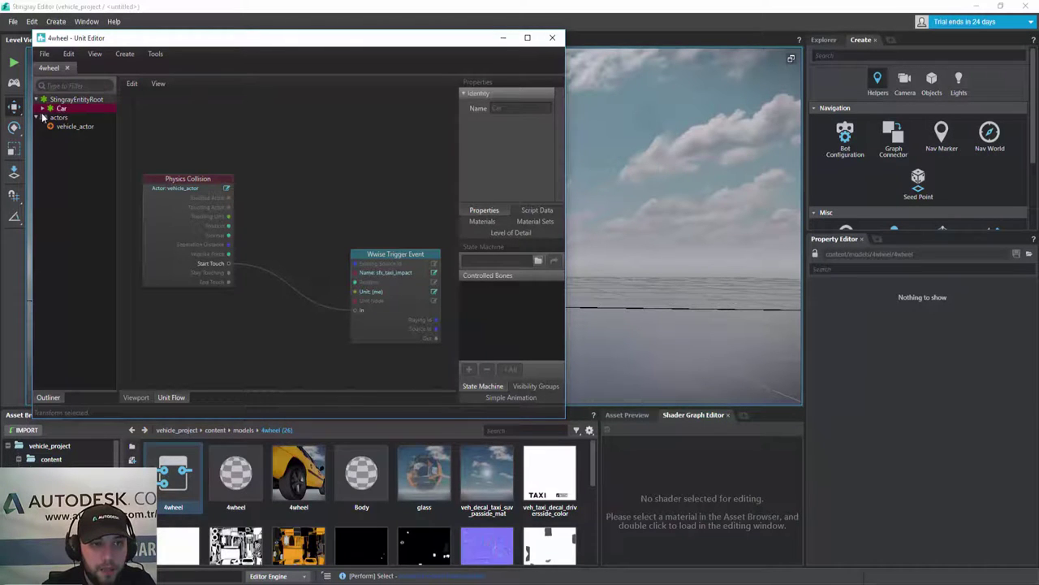
pyautogui.click(42, 108)
pyautogui.click(82, 120)
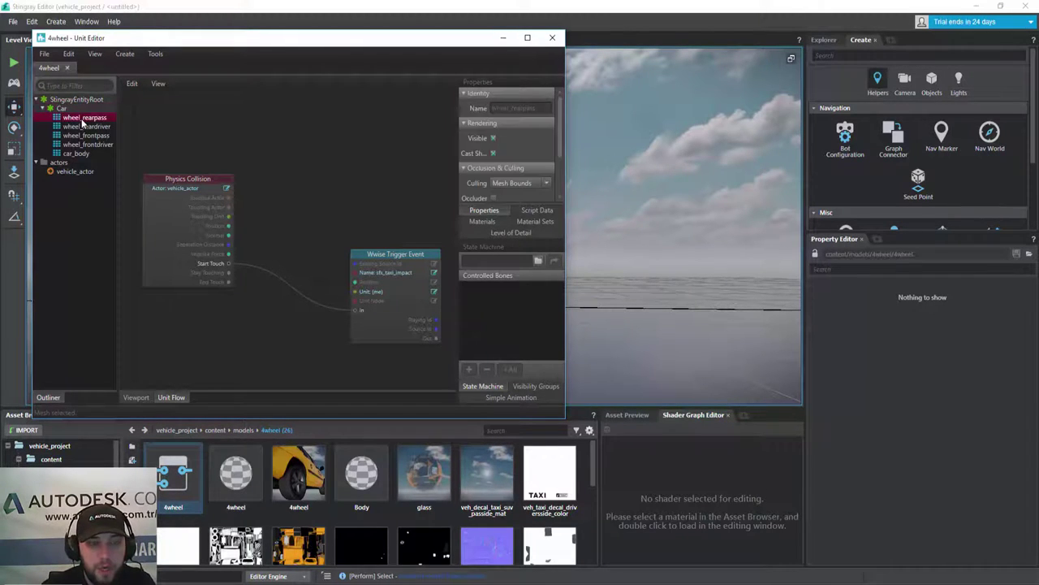
pyautogui.click(80, 128)
pyautogui.click(79, 136)
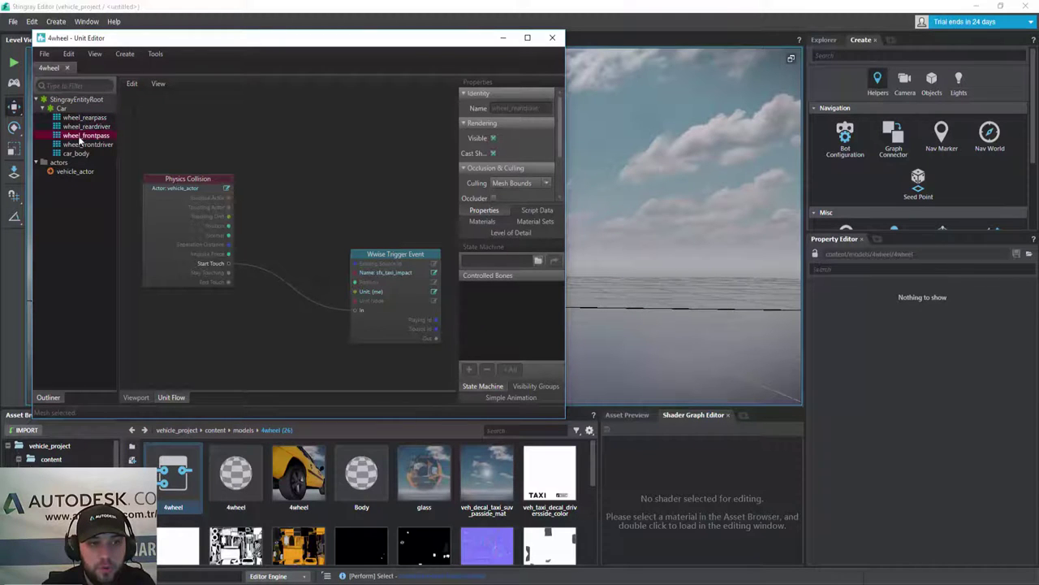
pyautogui.click(80, 145)
pyautogui.click(78, 153)
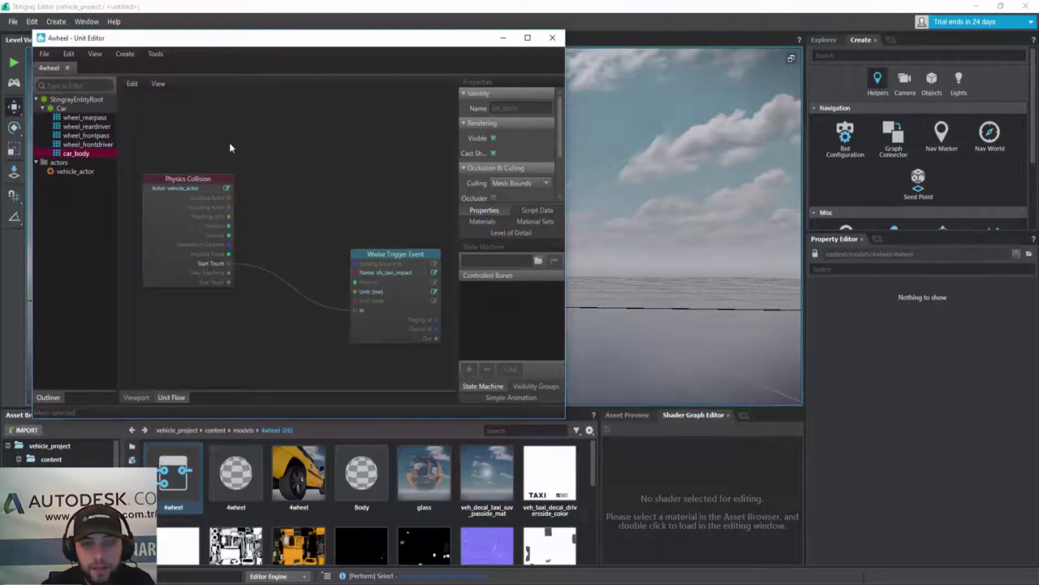
pyautogui.click(552, 37)
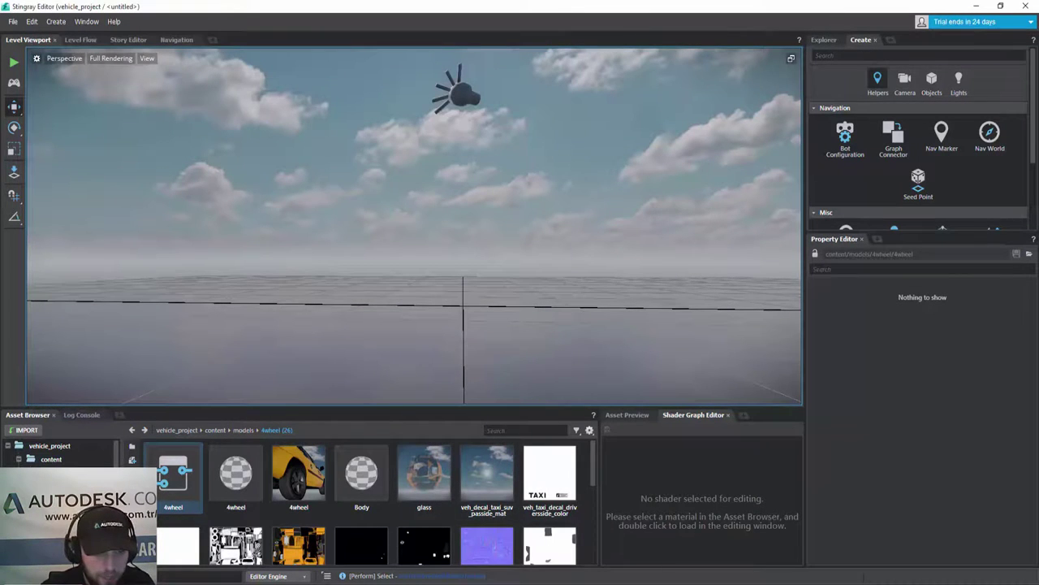
# Check the models/floor folder, then view the seven Lua scripts in script/lua
pyautogui.scroll(-1, 65, 455)
pyautogui.click(69, 479)
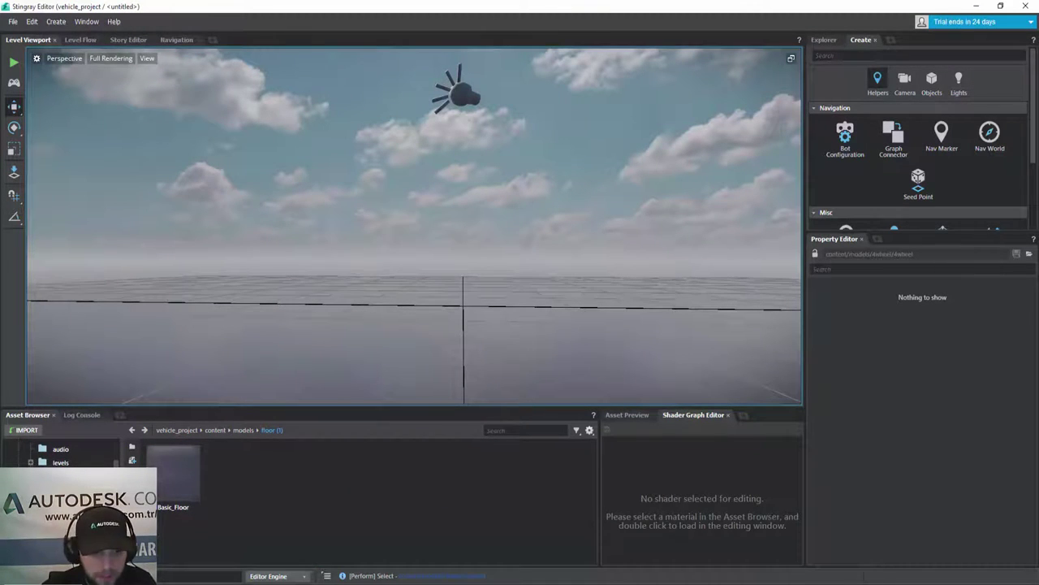
pyautogui.click(65, 531)
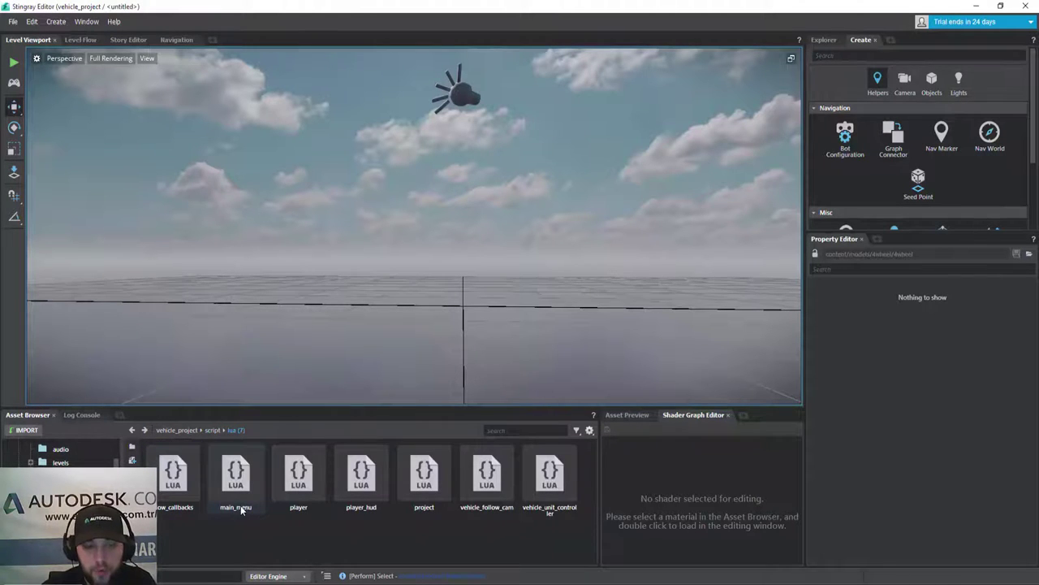
# Open the content/levels/vehicle level via File > Open Level and test-play it
pyautogui.click(13, 21)
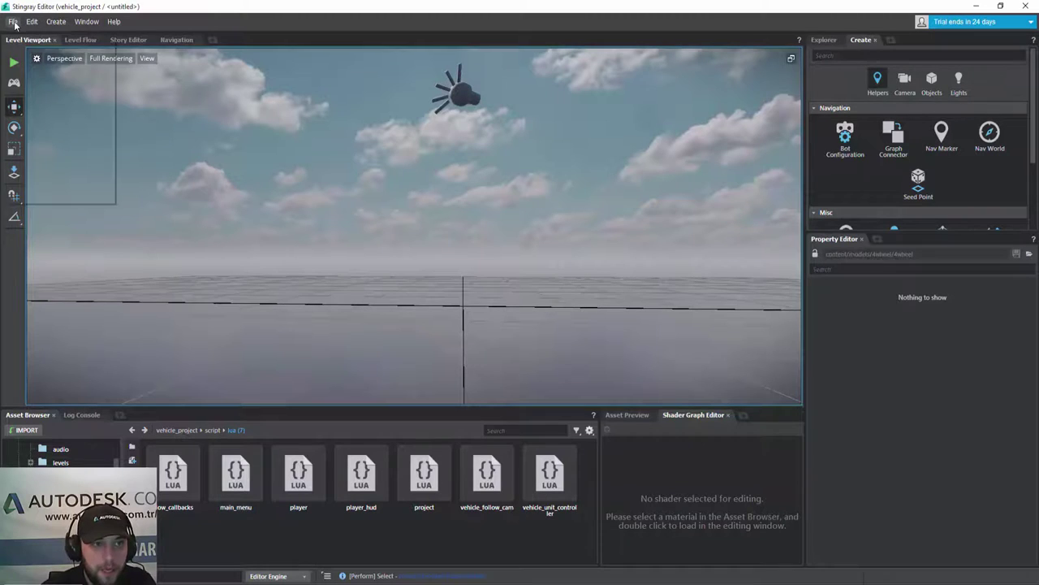
pyautogui.click(34, 56)
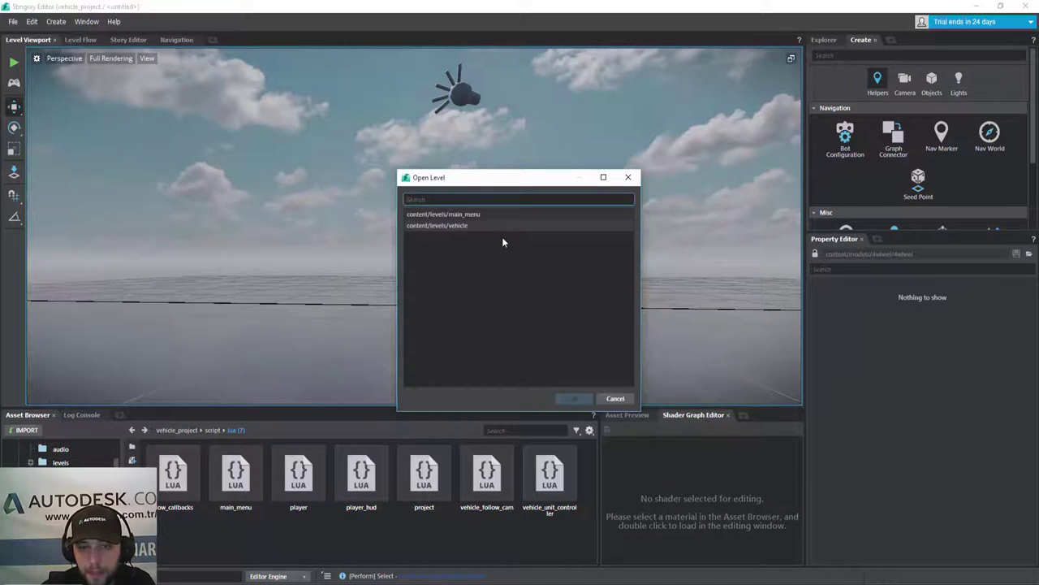
pyautogui.doubleClick(460, 225)
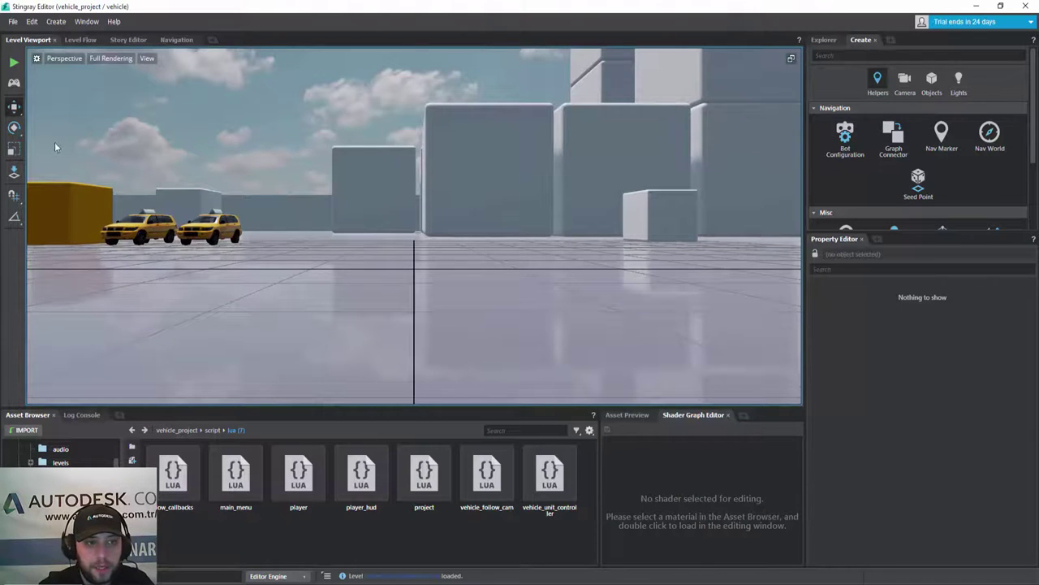
pyautogui.click(13, 65)
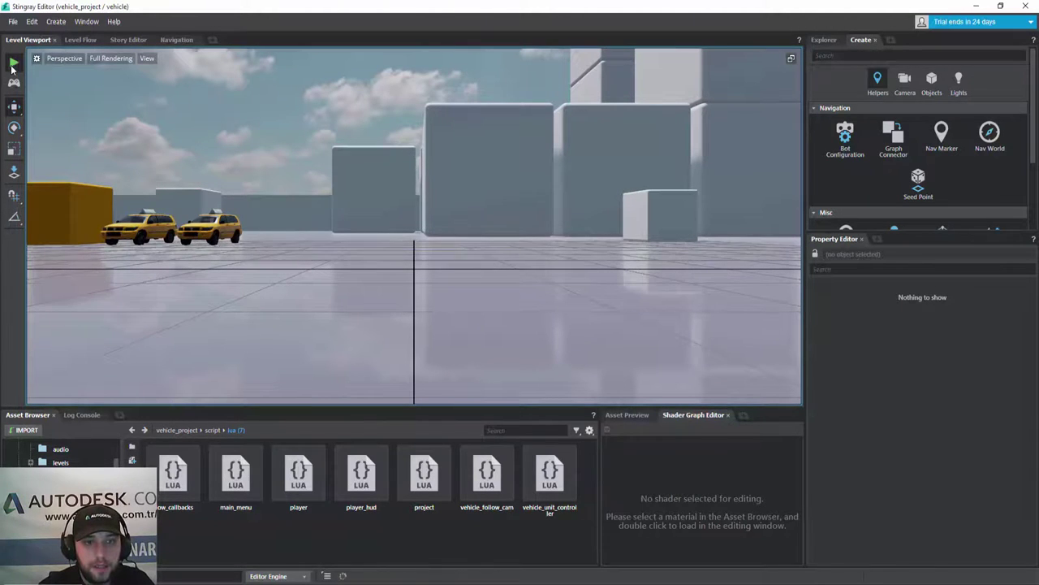
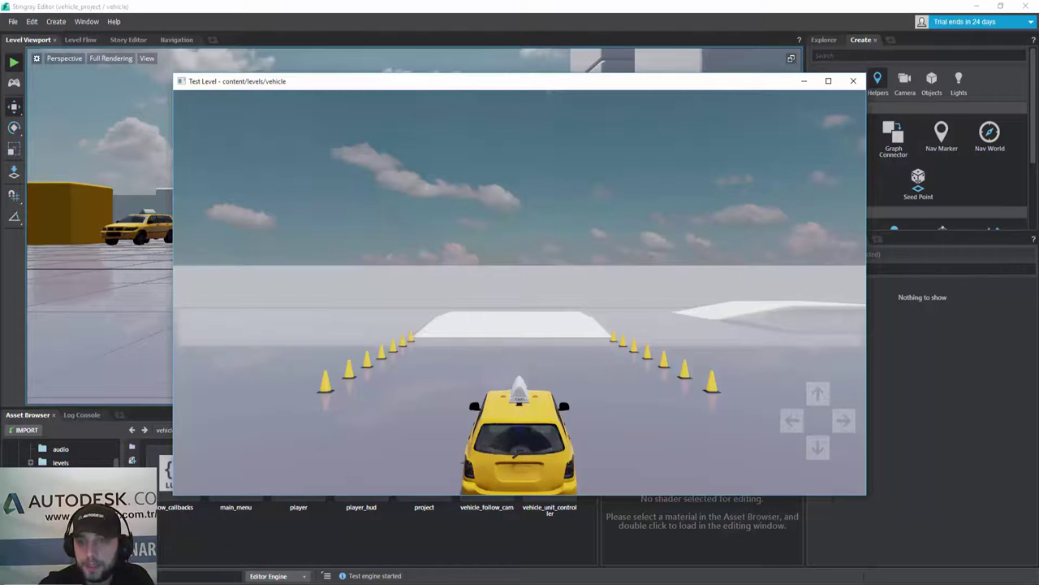
# Close the test level, run the full vehicle project and start the game from its main menu
pyautogui.press('Escape')
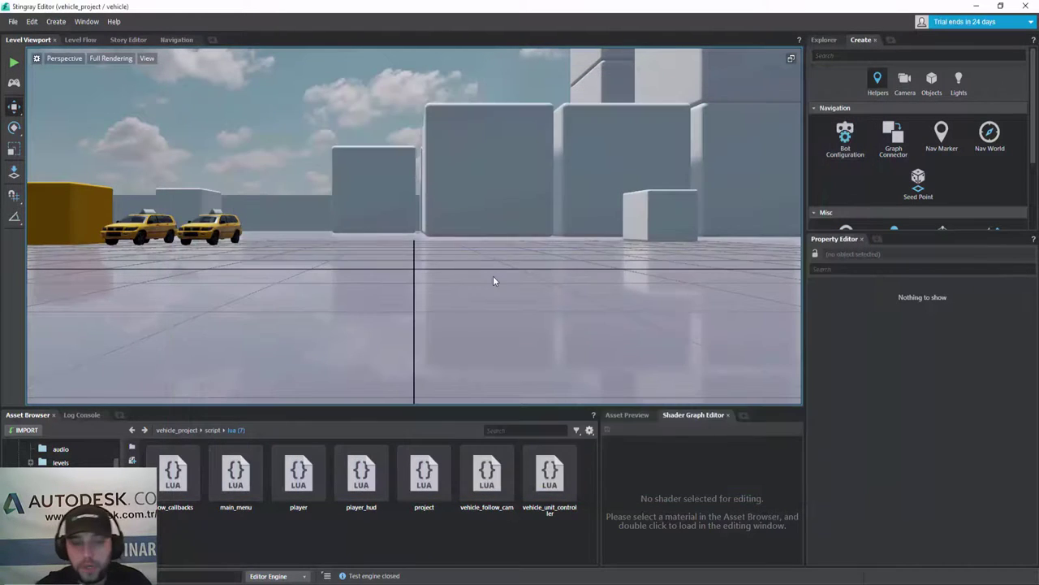
pyautogui.click(13, 86)
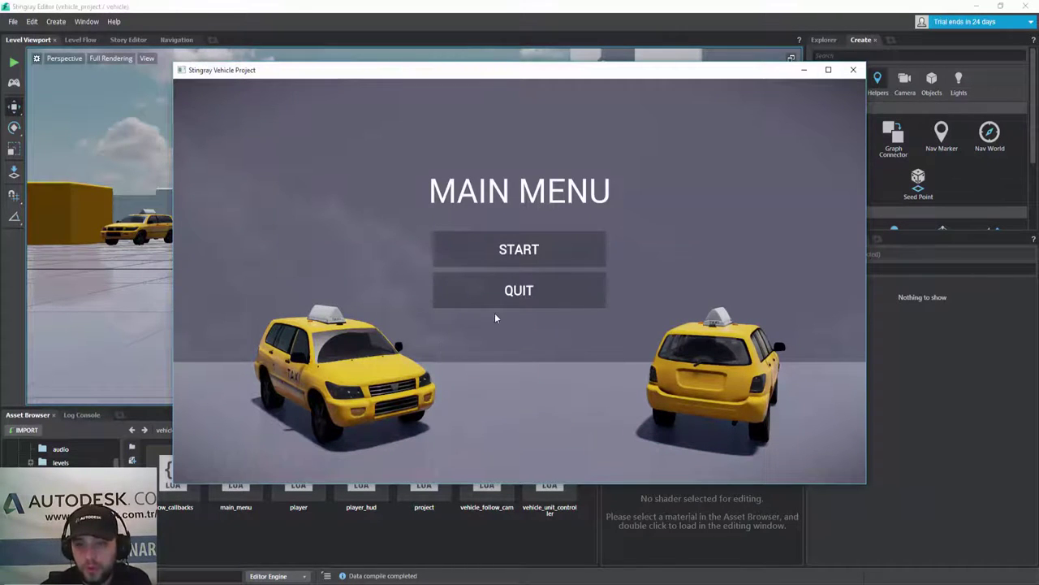
pyautogui.click(549, 253)
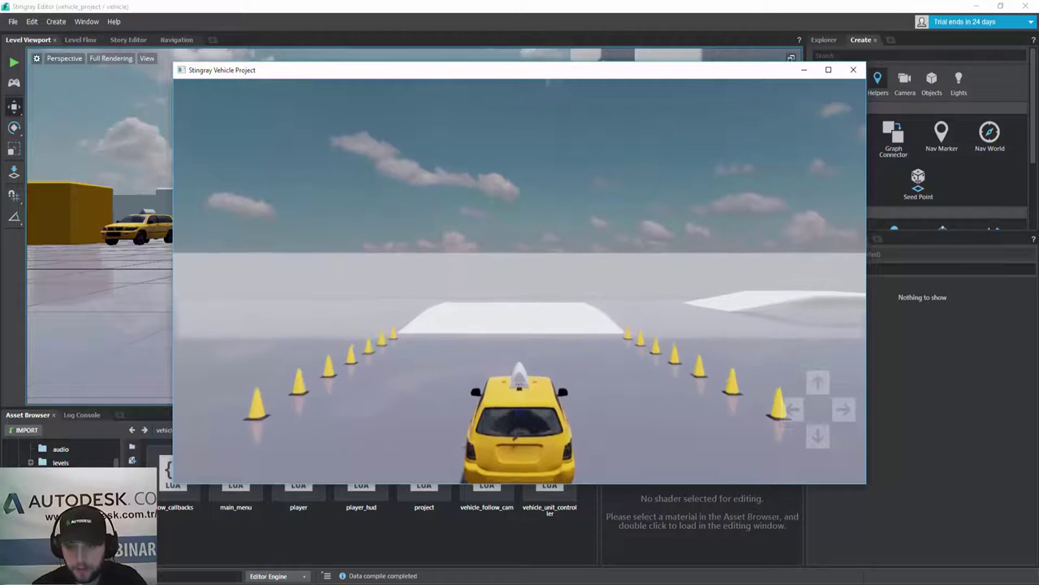
# Drive the taxi forward along the cones, then swing right to face the white ramp
pyautogui.press('Up')
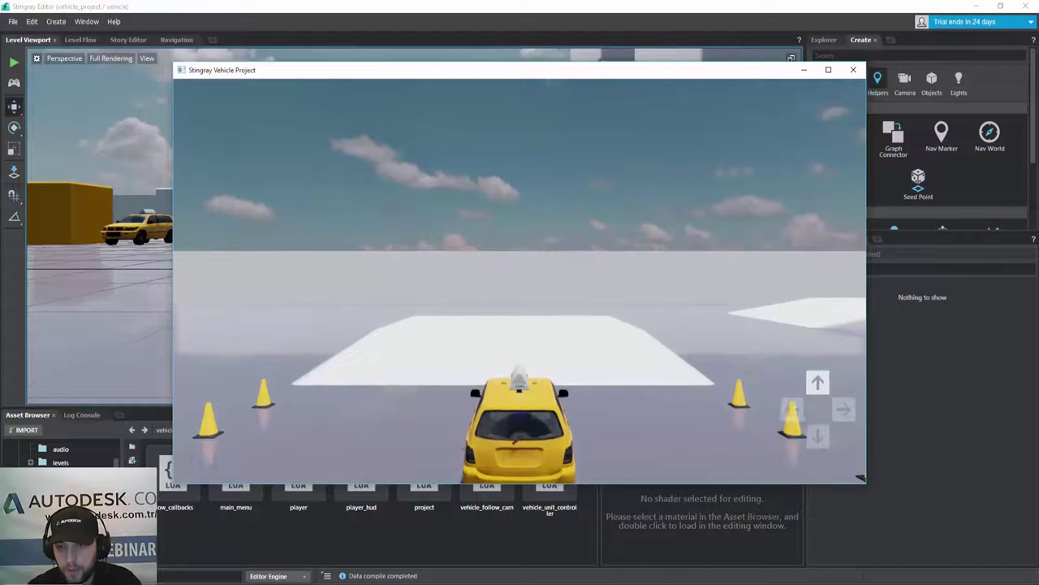
pyautogui.press('Right')
pyautogui.press('Up')
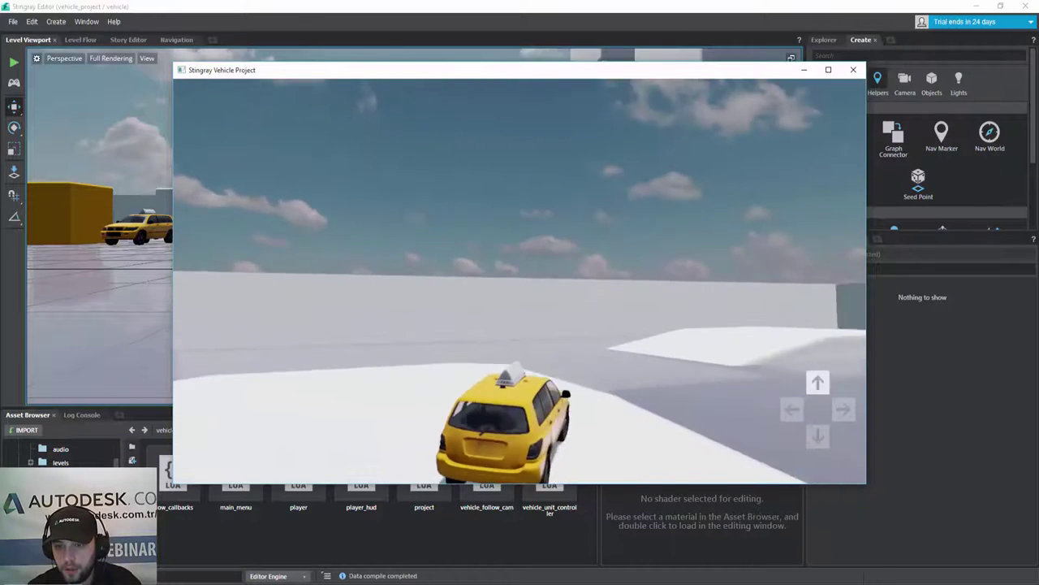
pyautogui.press('Up')
pyautogui.press('Right')
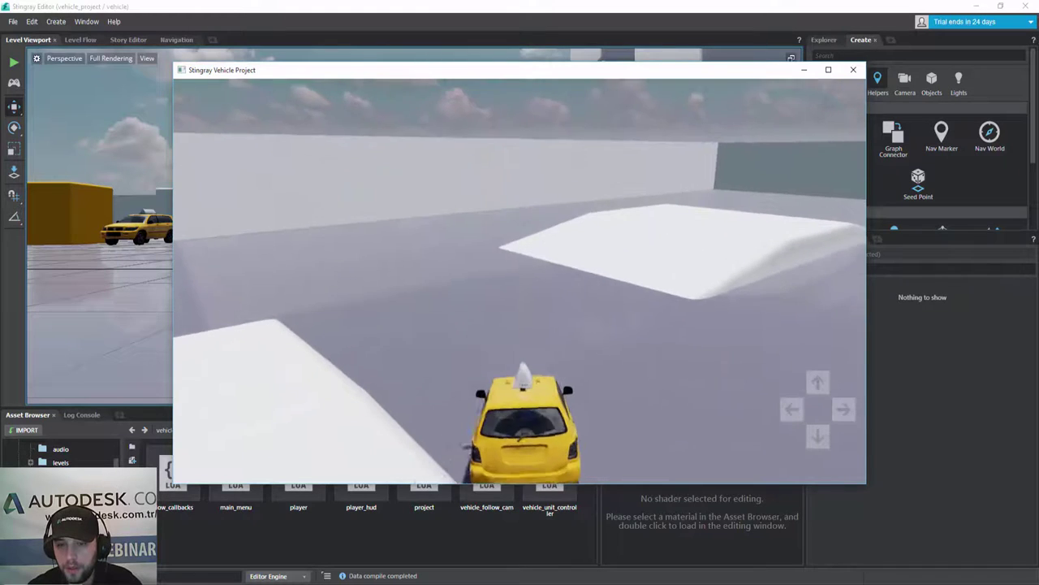
pyautogui.press('Right')
pyautogui.press('Up')
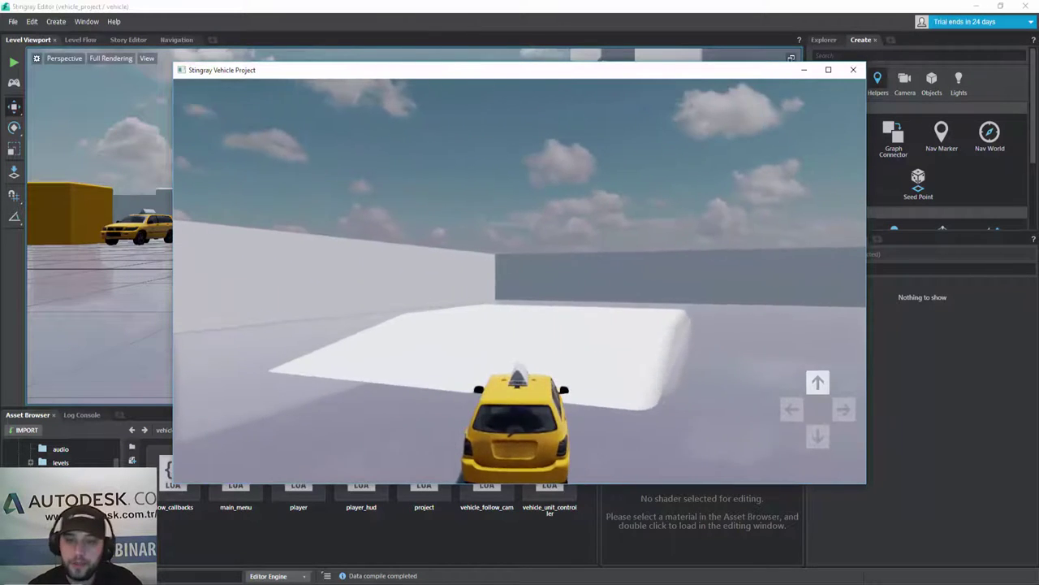
pyautogui.press('Right')
pyautogui.press('Up')
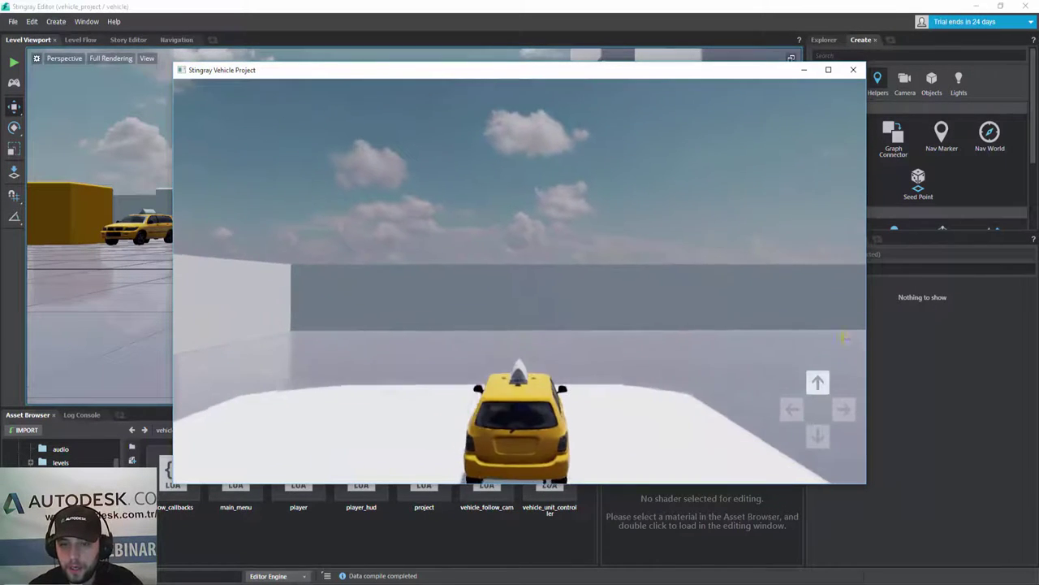
pyautogui.press('Right')
pyautogui.press('Up')
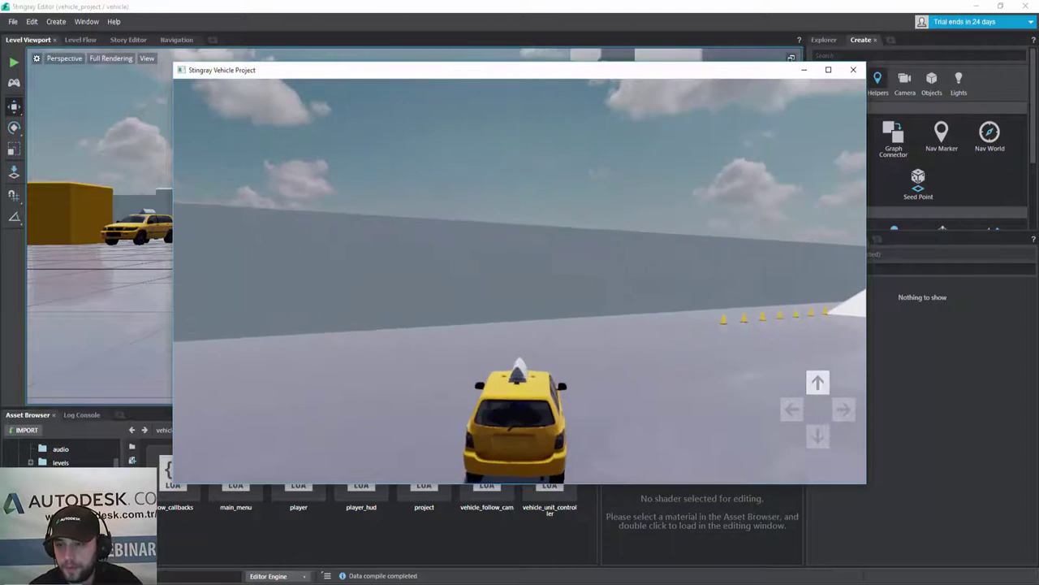
pyautogui.press('Up')
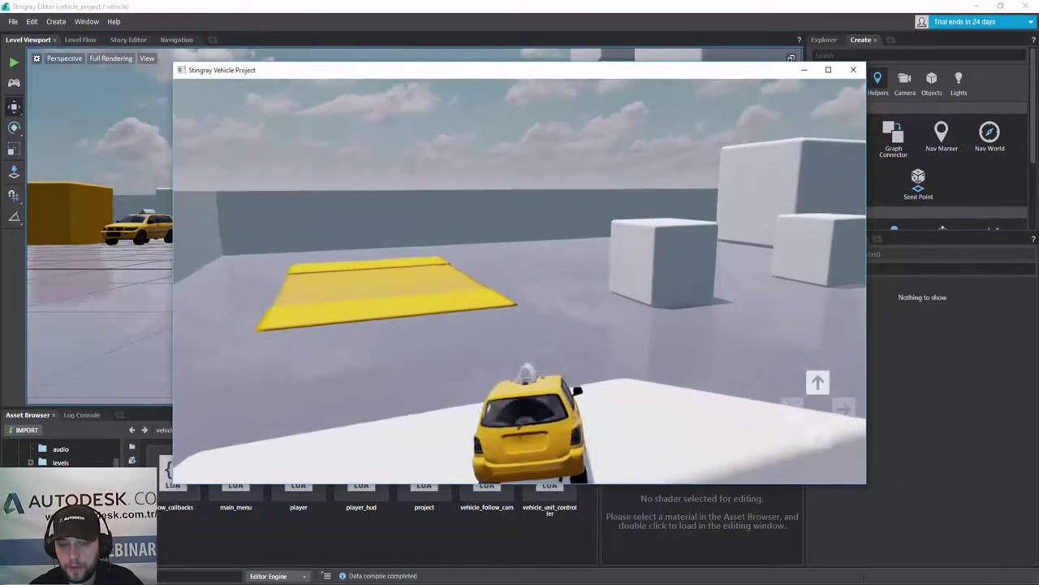
# Drive the taxi onto the yellow pad and steer it along the right wall
pyautogui.press('Left')
pyautogui.press('Up')
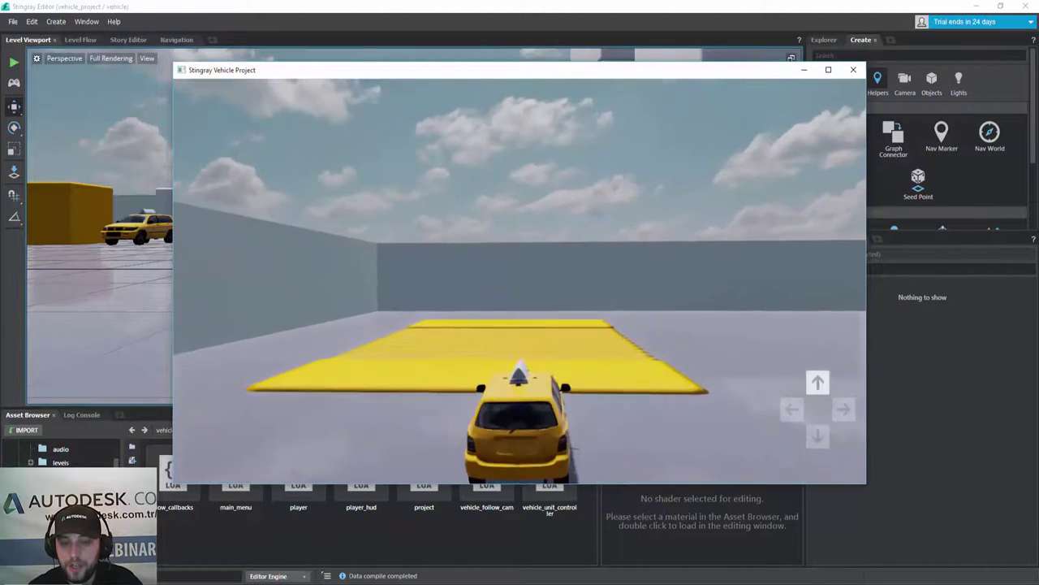
pyautogui.press('Right')
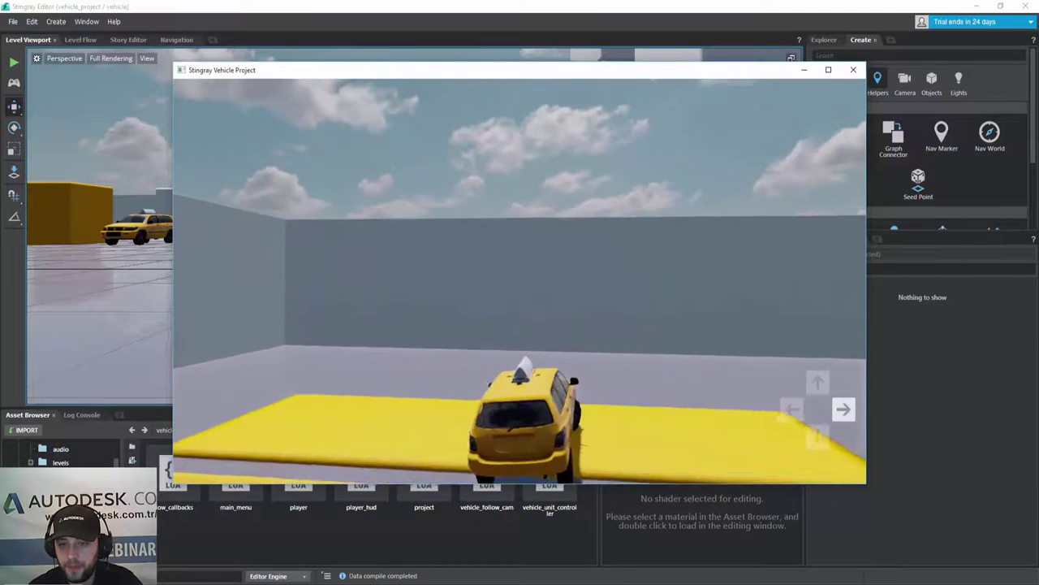
pyautogui.press('Up')
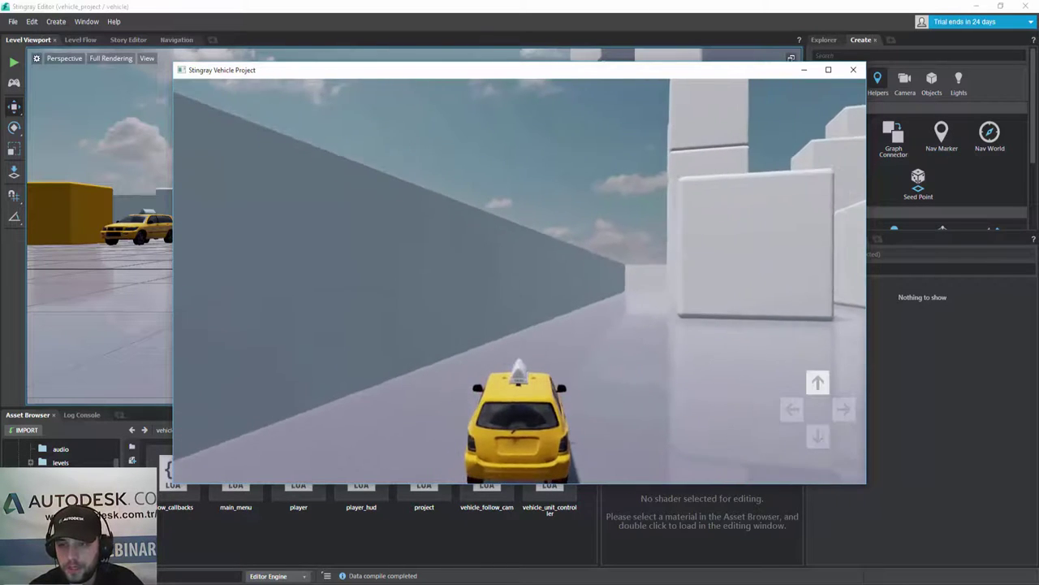
pyautogui.press('Left')
pyautogui.press('Right')
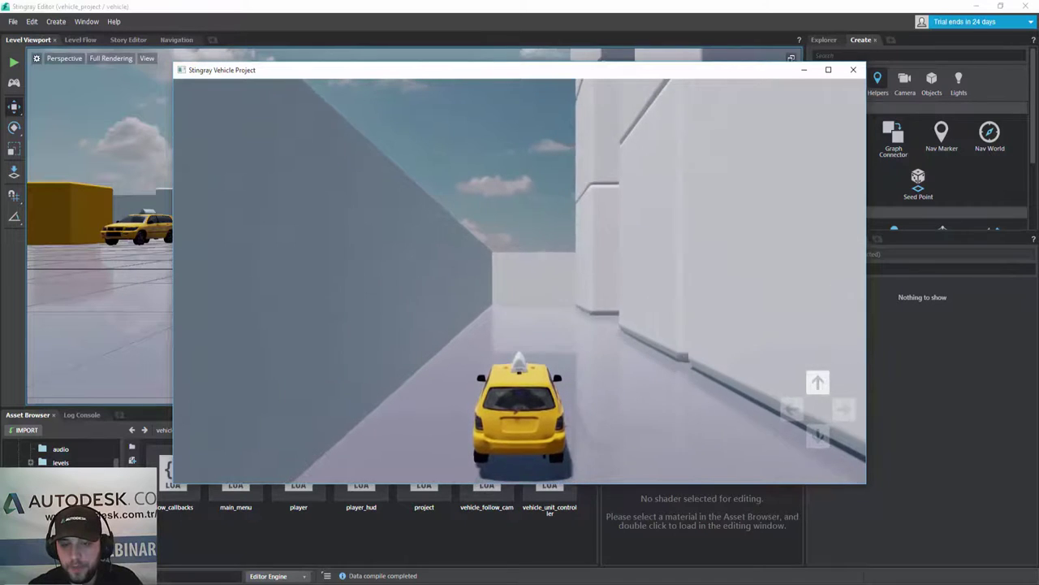
pyautogui.press('Right')
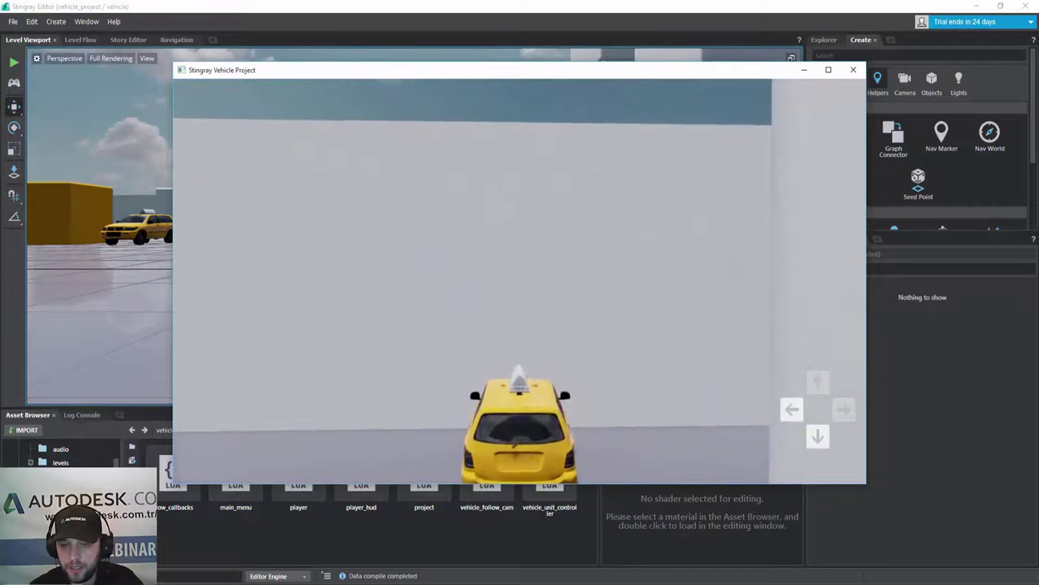
pyautogui.press('Right')
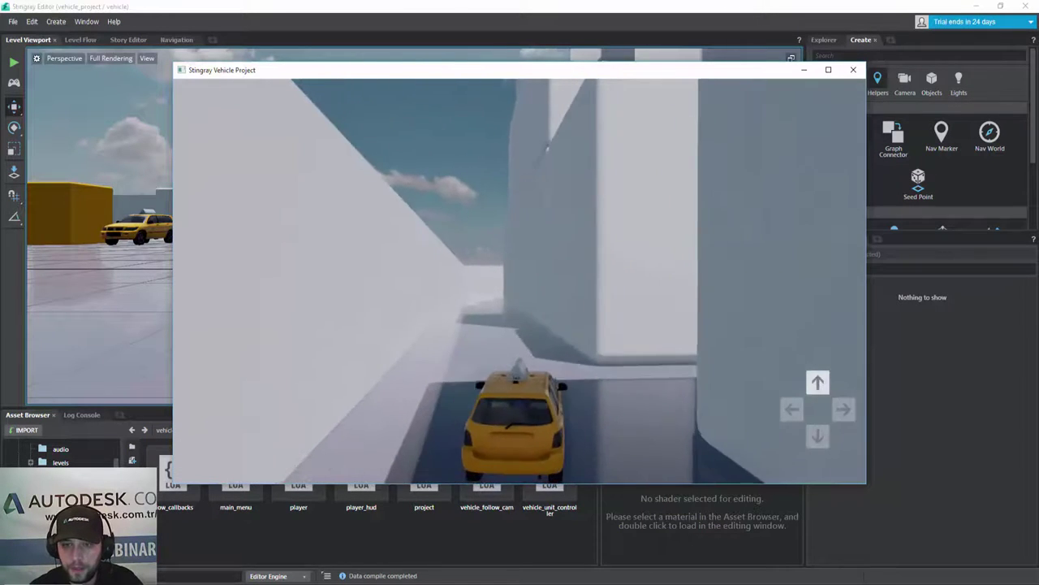
# Steer the taxi through the narrow alley and out into the open toward a block
pyautogui.press('Left')
pyautogui.press('Right')
pyautogui.press('Left')
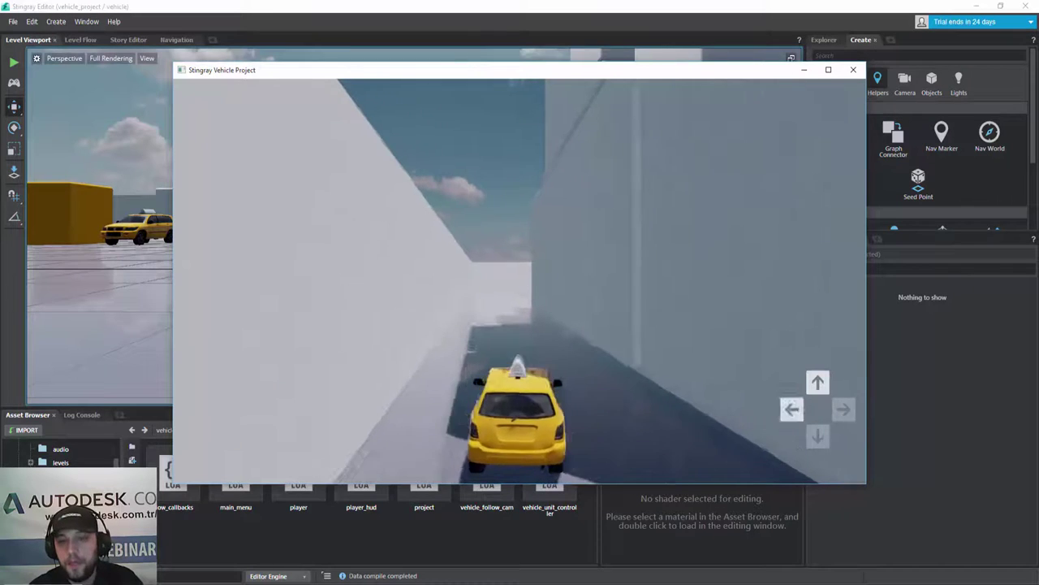
pyautogui.press('Right')
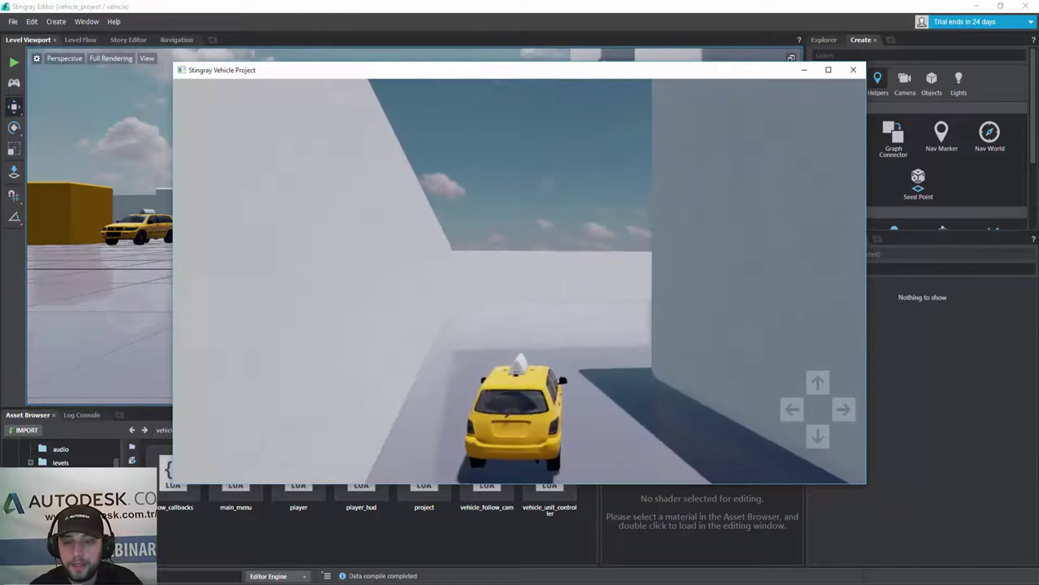
pyautogui.press('Right')
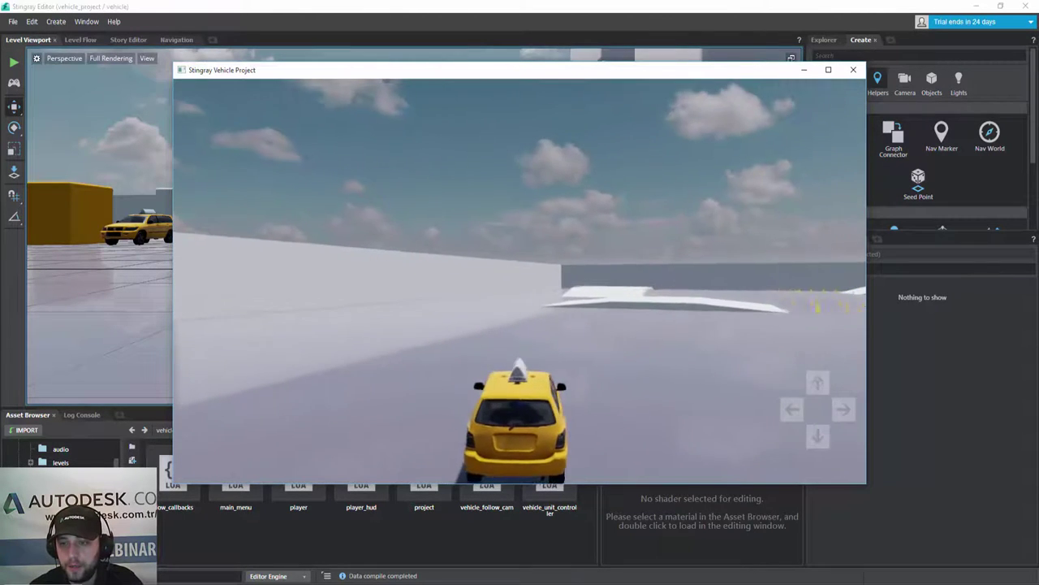
pyautogui.press('Right')
pyautogui.press('Up')
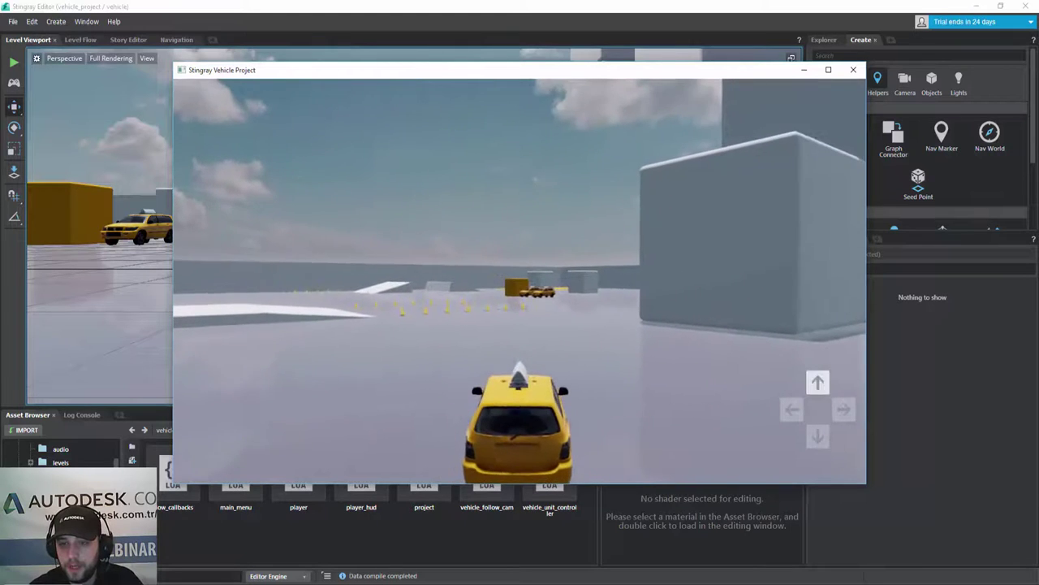
# Turn the taxi left through the cones and into the parked taxis
pyautogui.press('Left')
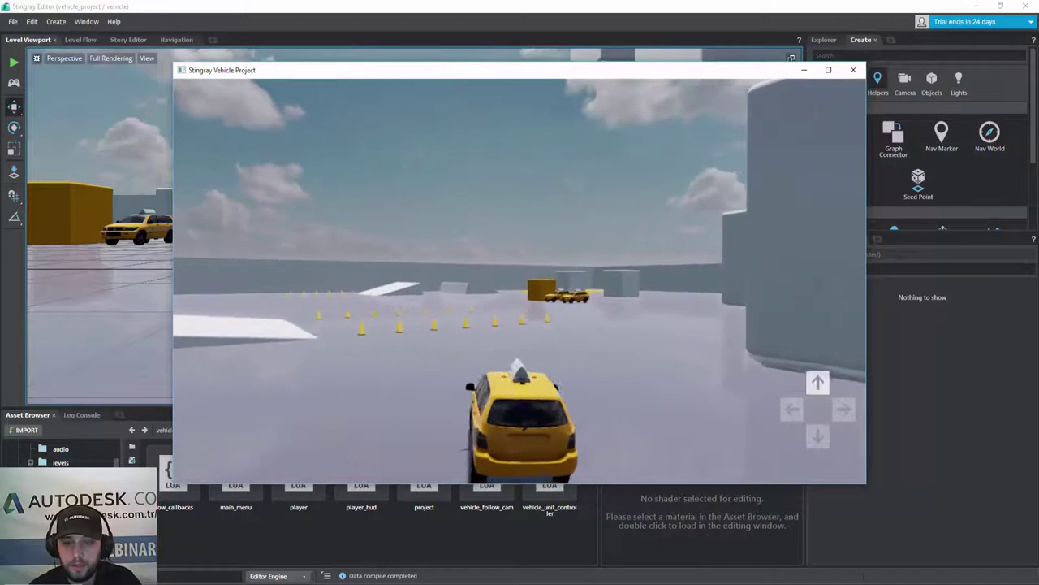
pyautogui.press('Left')
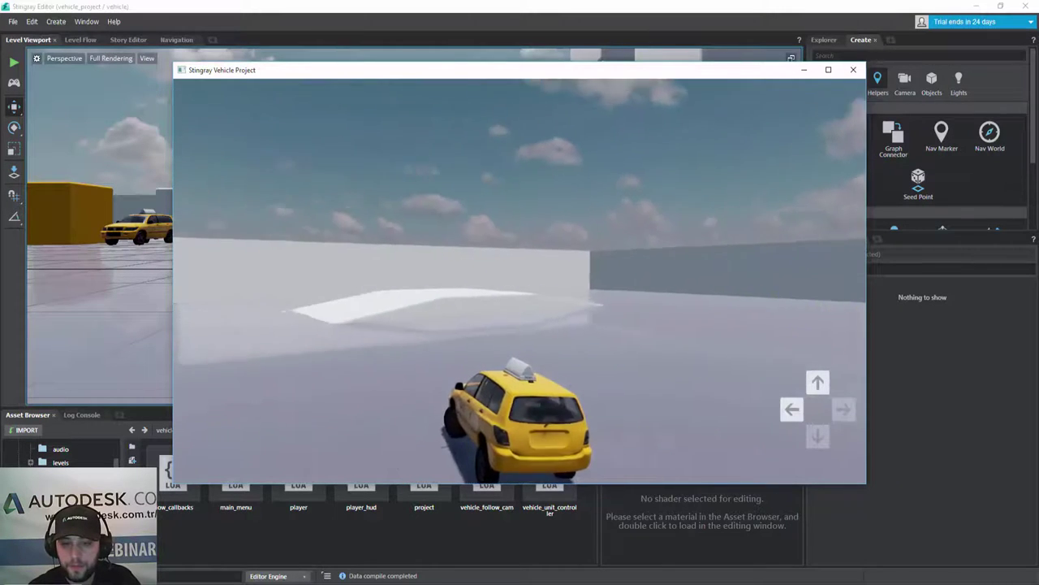
pyautogui.press('Right')
pyautogui.press('Left')
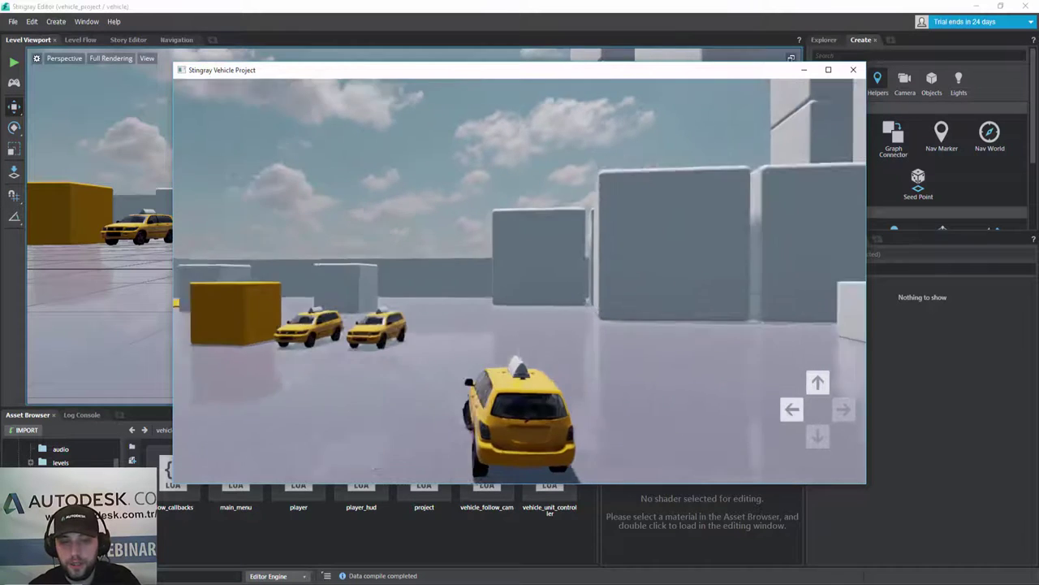
pyautogui.press('Left')
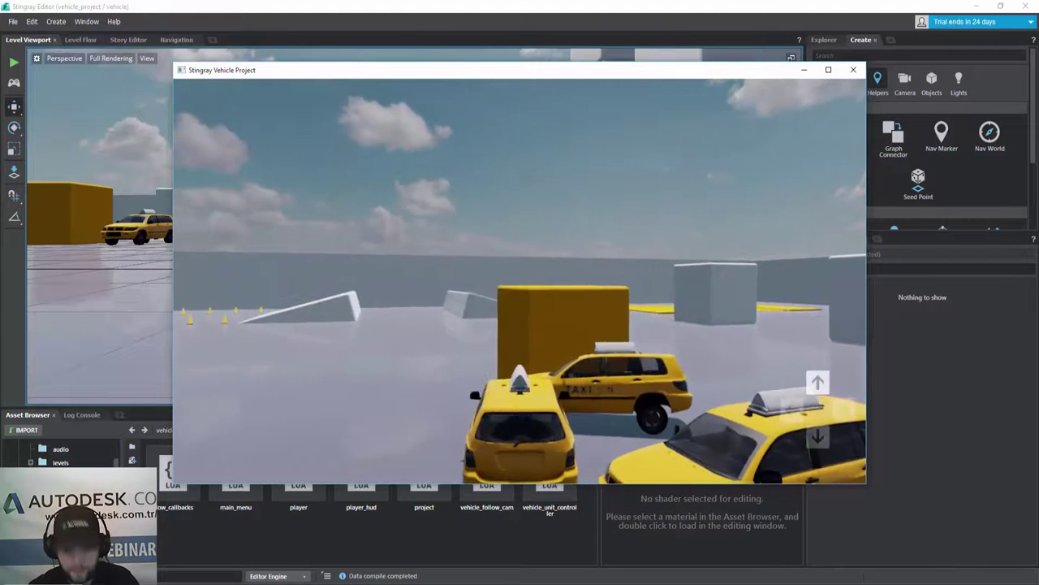
pyautogui.press('Left')
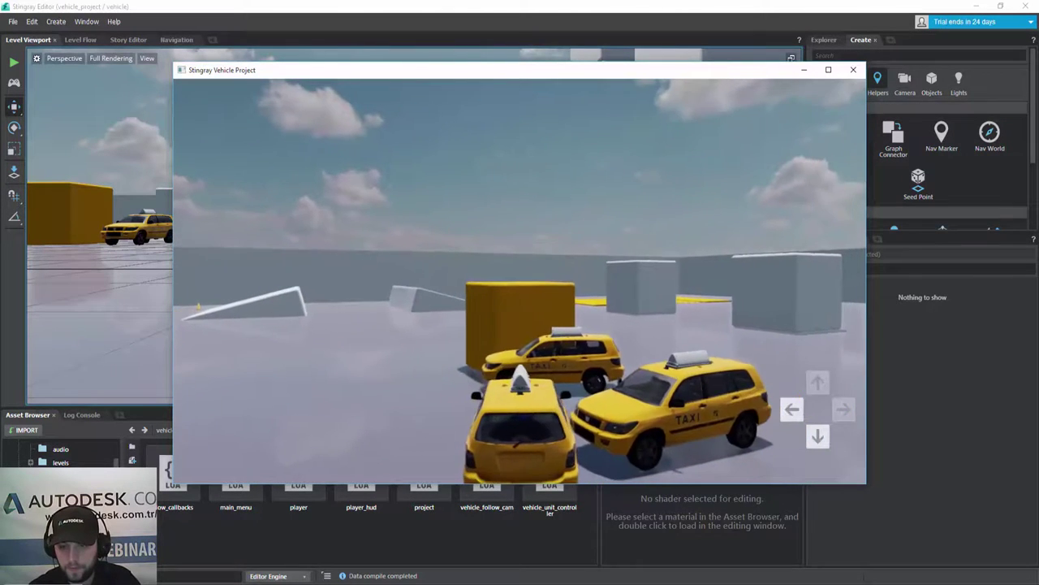
pyautogui.press('Left')
# Reverse away from the parked taxis and weave through the course along the long wall
pyautogui.press('Down')
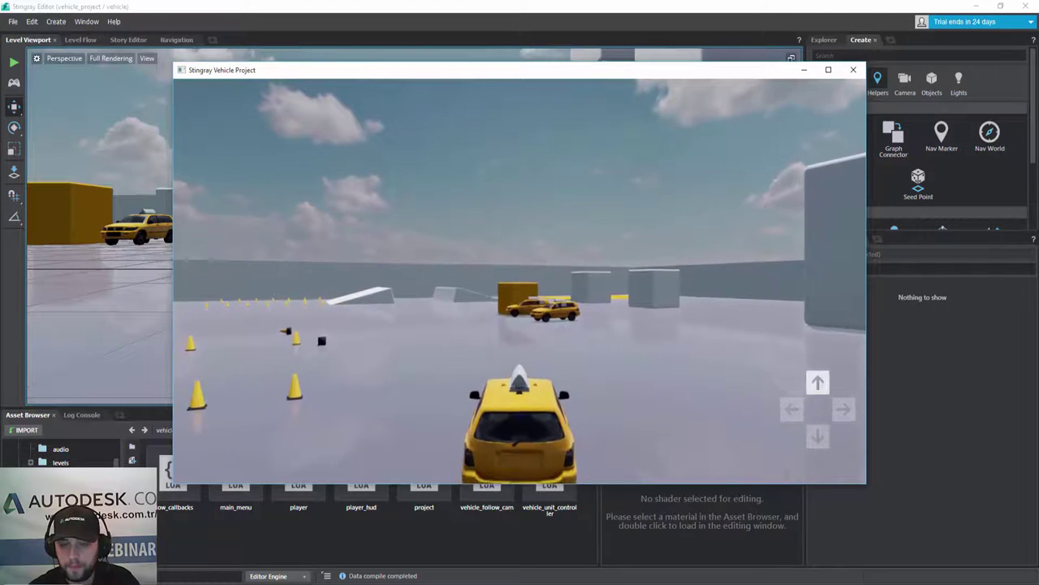
pyautogui.press('Right')
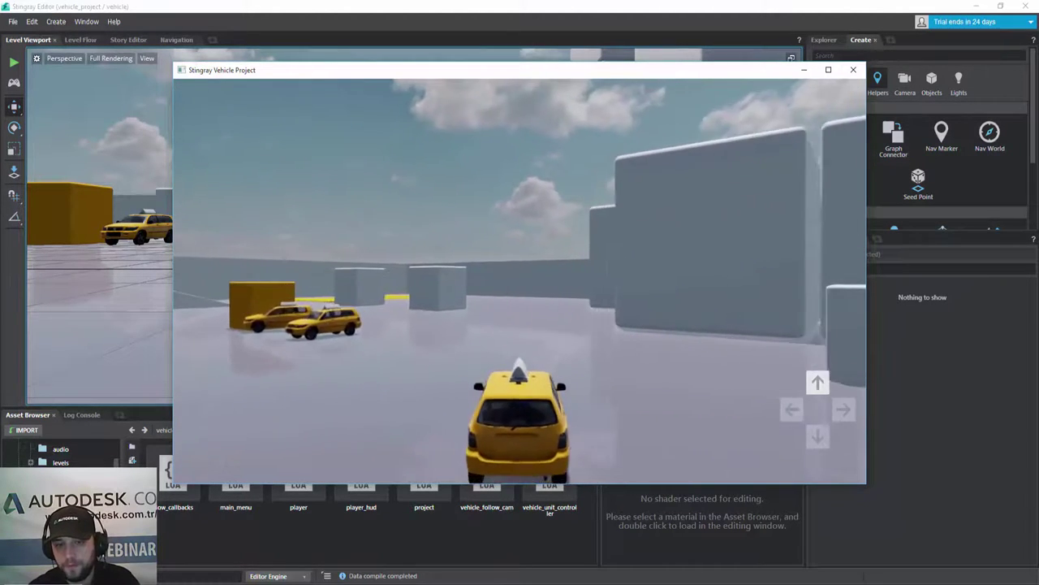
pyautogui.press('Right')
pyautogui.press('Left')
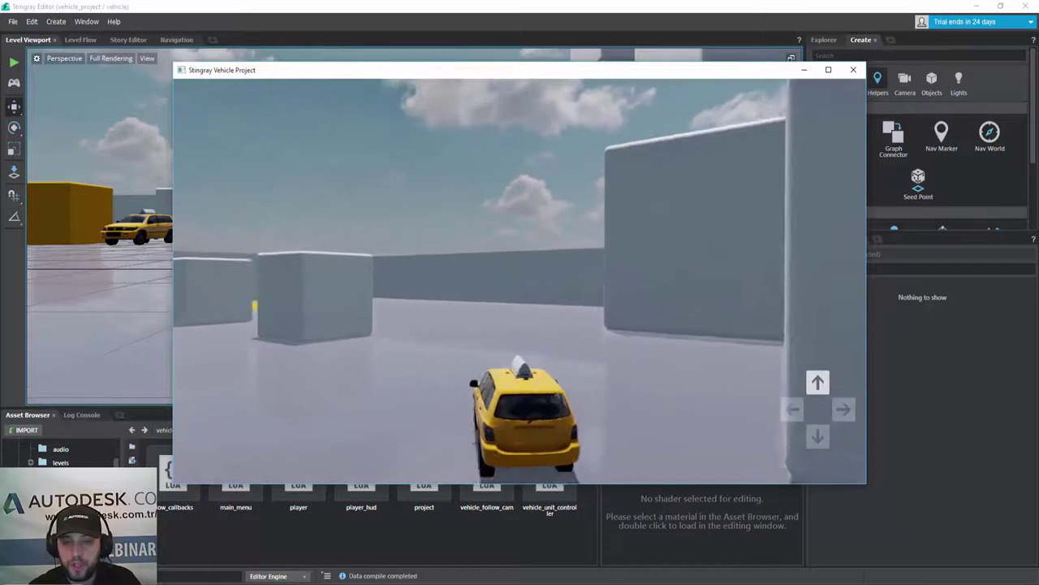
pyautogui.press('Right')
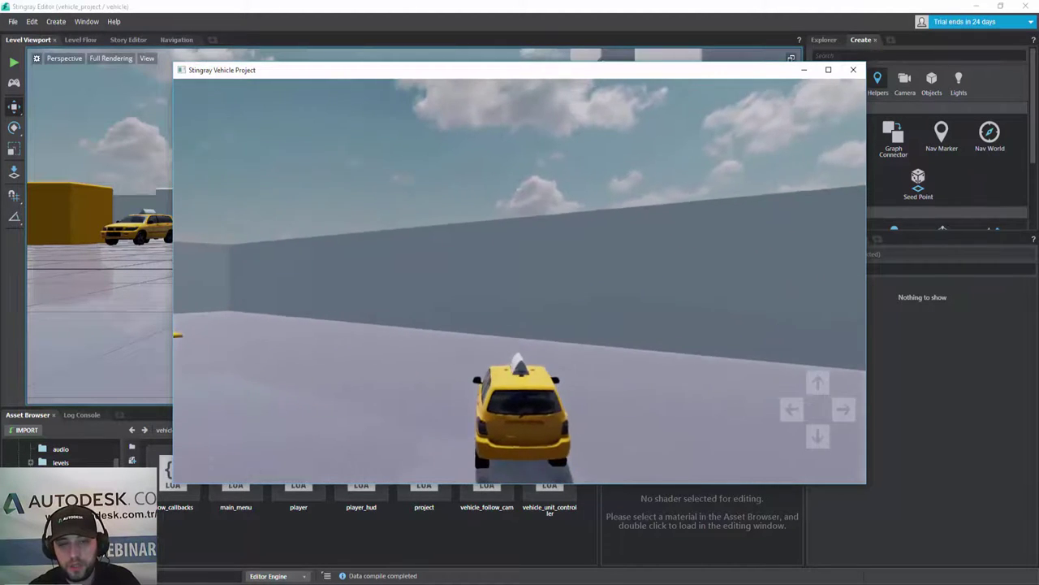
pyautogui.press('Left')
# Drive toward the yellow ramp, then quit the vehicle game from its main menu
pyautogui.press('Up')
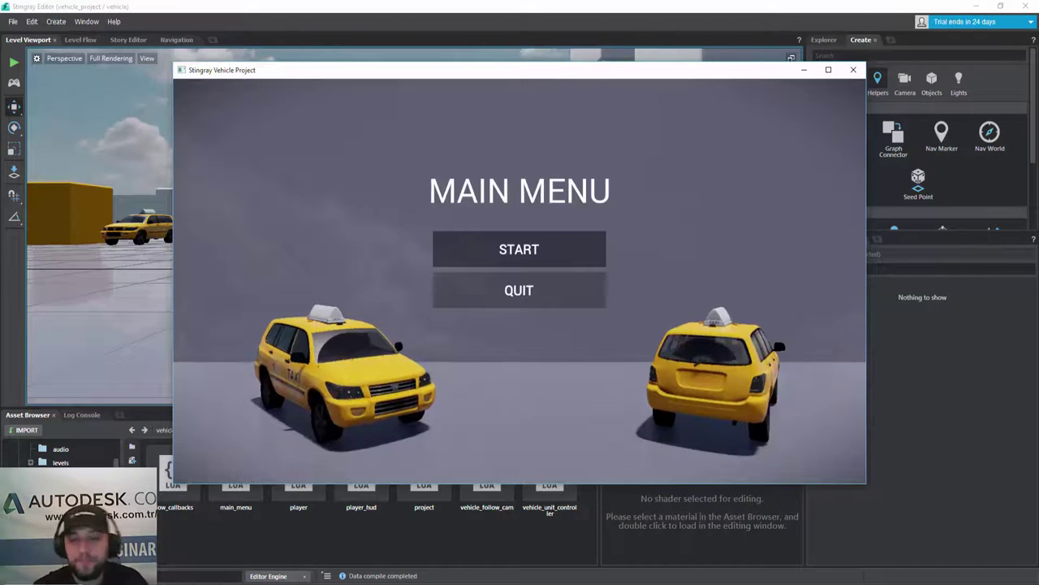
pyautogui.click(511, 295)
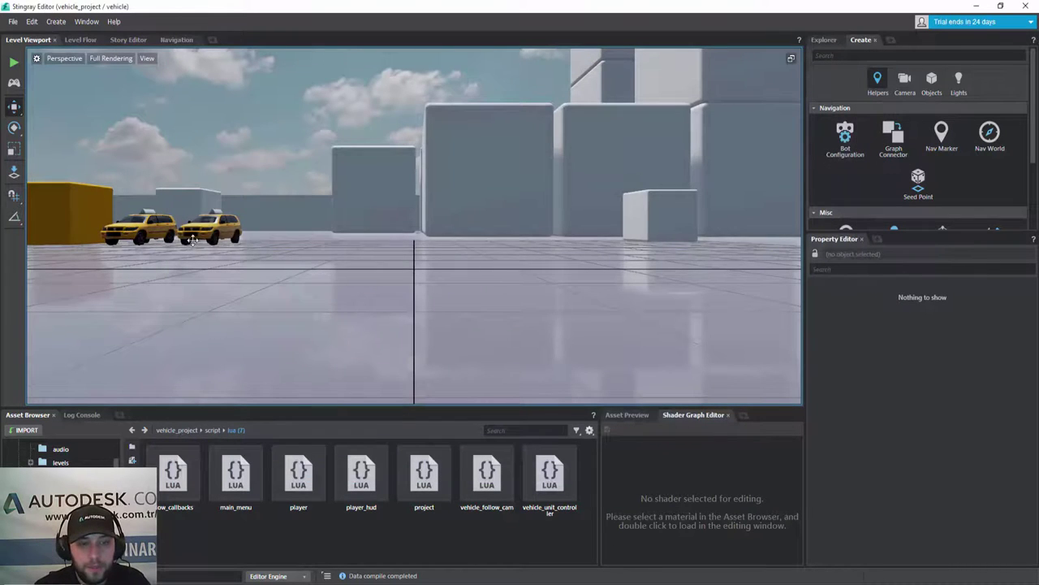
pyautogui.moveTo(192, 240)
pyautogui.mouseDown(button='right')
pyautogui.moveTo(598, 225)
pyautogui.moveTo(403, 235)
pyautogui.mouseUp(button='right')
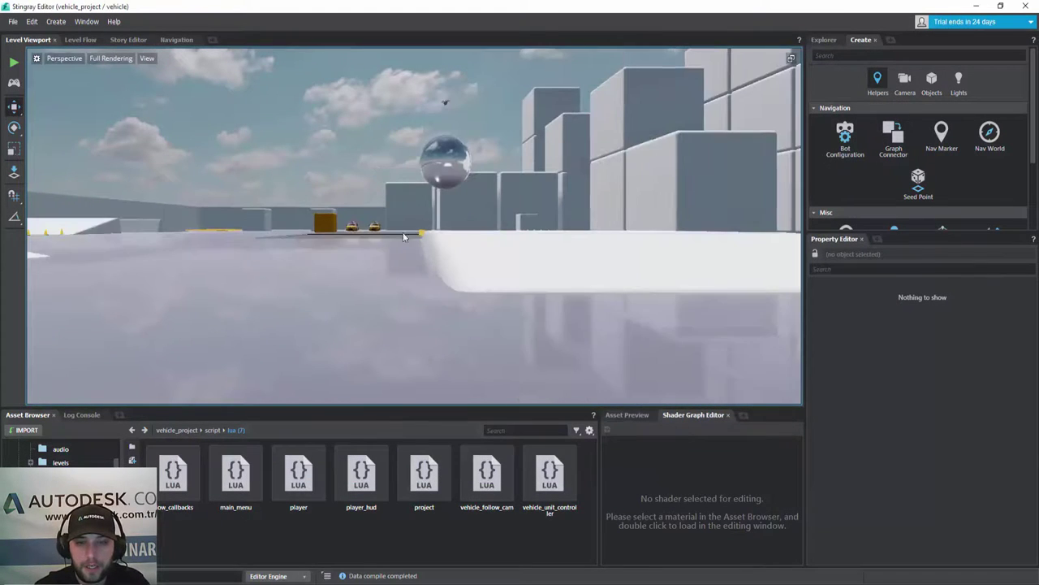
pyautogui.moveTo(408, 197)
pyautogui.mouseDown(button='middle')
pyautogui.moveTo(433, 228)
pyautogui.moveTo(541, 227)
pyautogui.mouseUp(button='middle')
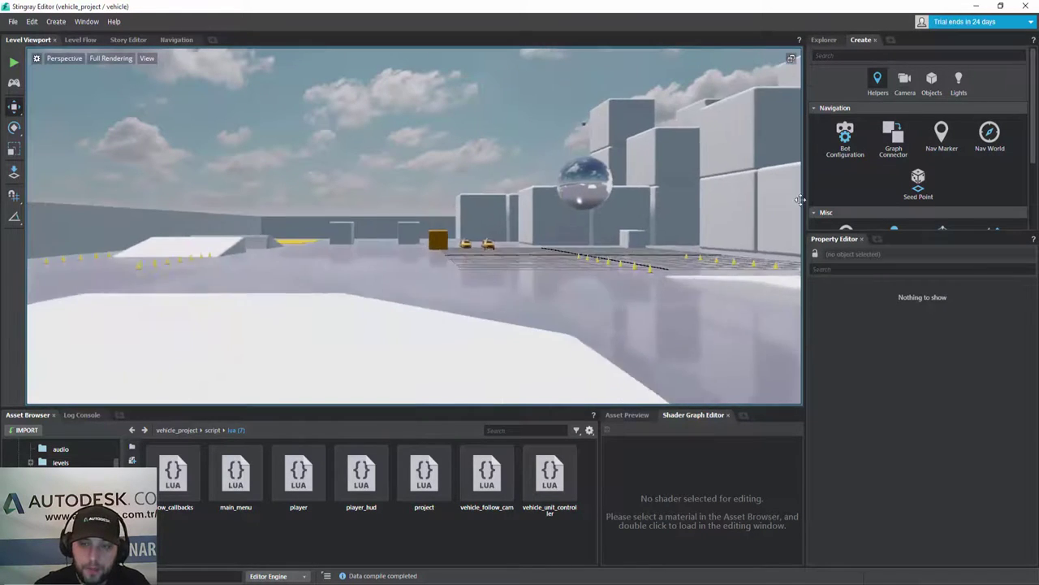
pyautogui.moveTo(540, 227)
pyautogui.mouseDown(button='middle')
pyautogui.moveTo(598, 330)
pyautogui.moveTo(427, 204)
pyautogui.moveTo(436, 246)
pyautogui.moveTo(424, 309)
pyautogui.moveTo(281, 431)
pyautogui.moveTo(221, 252)
pyautogui.mouseUp(button='middle')
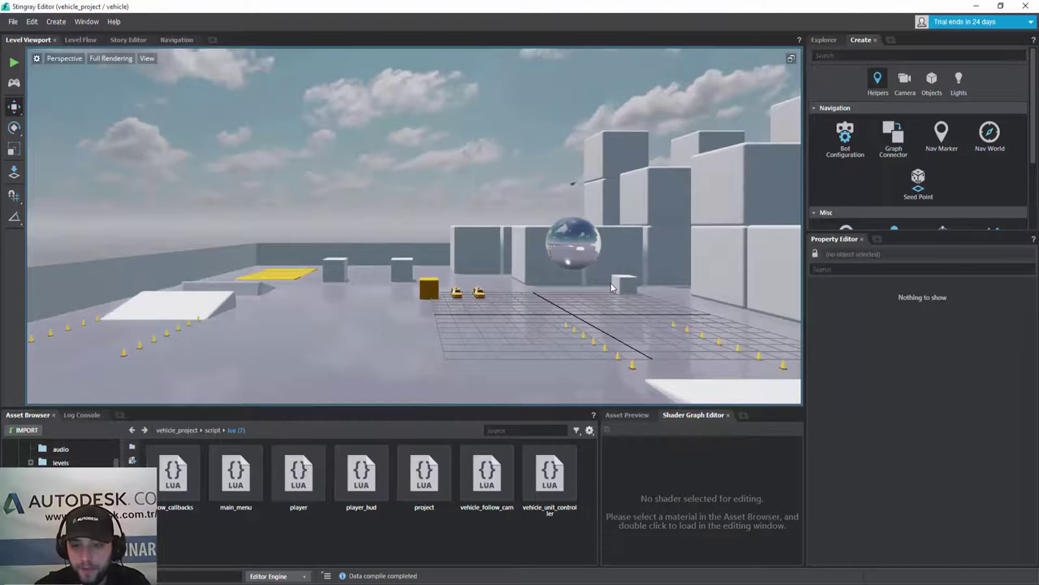
pyautogui.moveTo(220, 252)
pyautogui.mouseDown(button='middle')
pyautogui.moveTo(324, 308)
pyautogui.moveTo(365, 162)
pyautogui.moveTo(414, 225)
pyautogui.mouseUp(button='middle')
pyautogui.moveTo(539, 144)
pyautogui.mouseDown(button='middle')
pyautogui.moveTo(334, 149)
pyautogui.moveTo(213, 100)
pyautogui.moveTo(682, 169)
pyautogui.moveTo(479, 245)
pyautogui.moveTo(521, 312)
pyautogui.moveTo(528, 306)
pyautogui.mouseUp(button='middle')
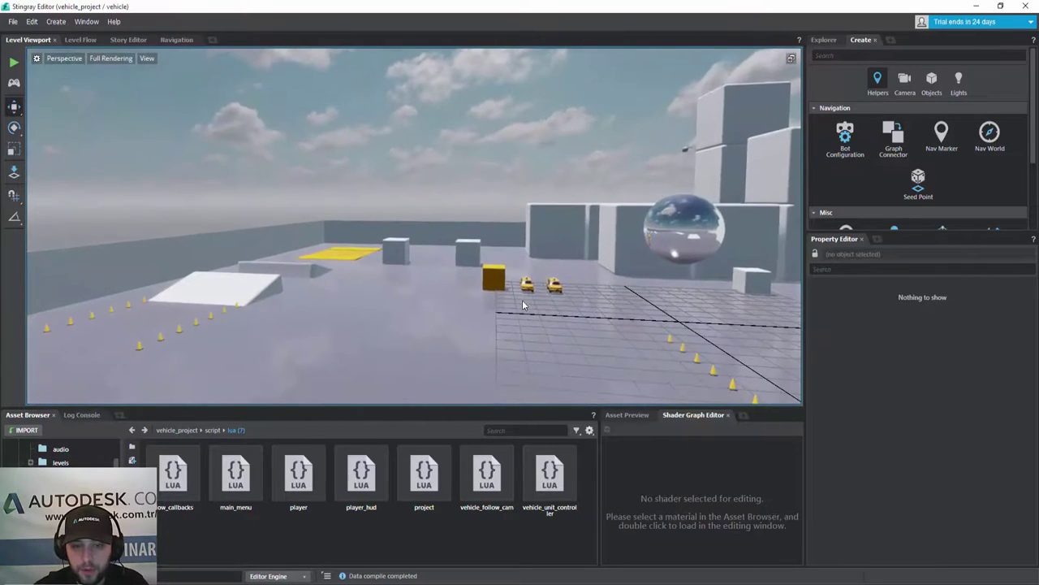
pyautogui.moveTo(616, 307); pyautogui.dragTo(615, 306, button='middle')
pyautogui.moveTo(548, 301); pyautogui.dragTo(556, 304, button='middle')
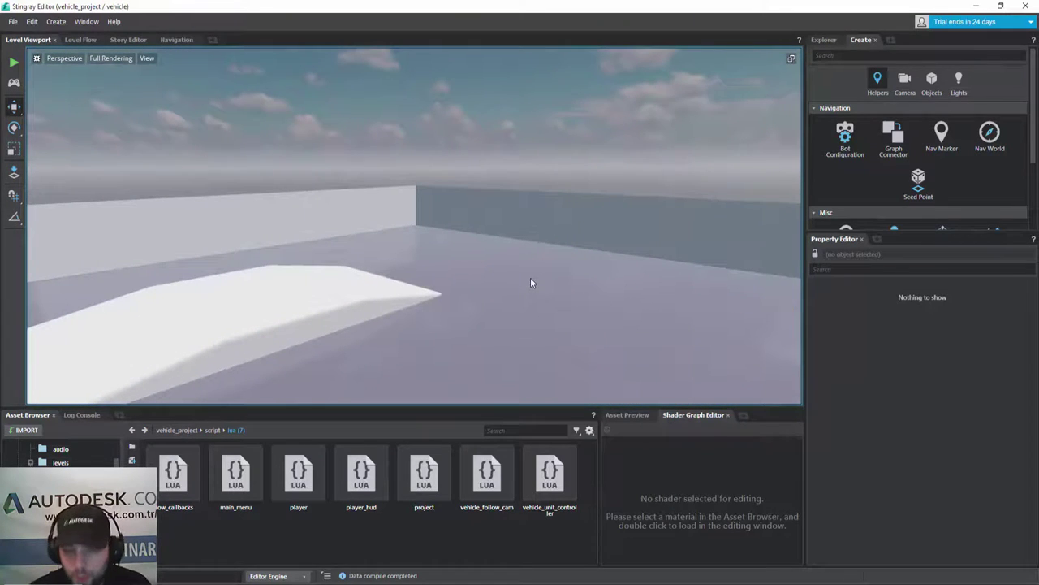
# Load content/levels/vehicle via File > Open Level and pull the view back over the cones and ramp
pyautogui.click(13, 21)
pyautogui.click(35, 55)
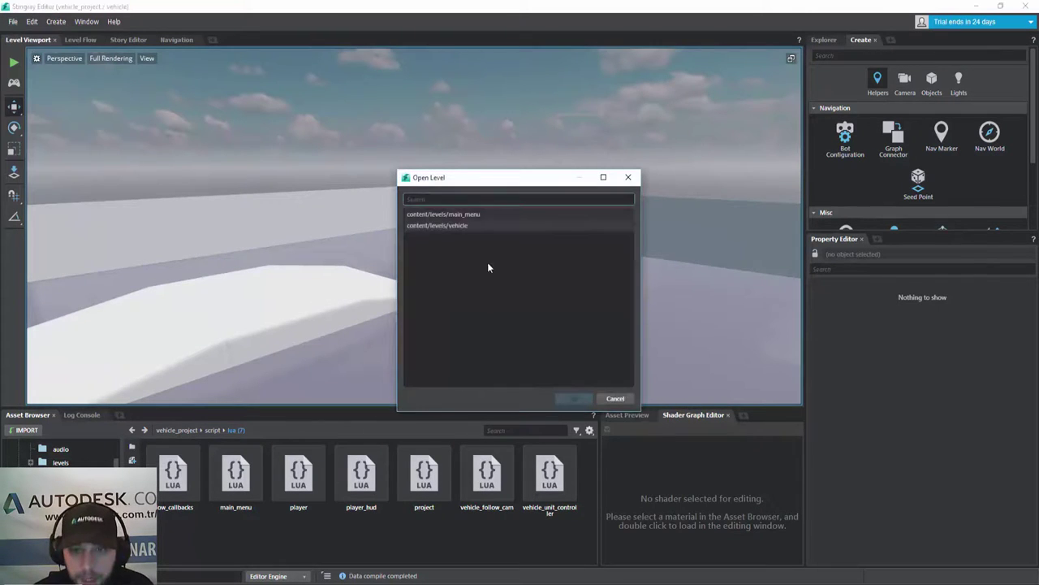
pyautogui.doubleClick(465, 225)
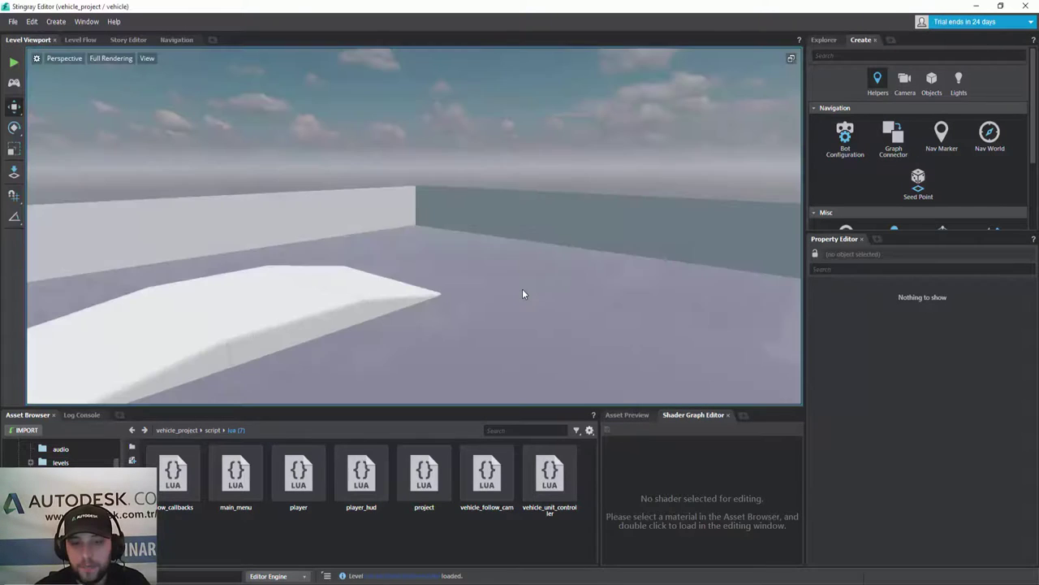
pyautogui.moveTo(413, 329)
pyautogui.keyDown('alt'); pyautogui.mouseDown()
pyautogui.moveTo(467, 293)
pyautogui.moveTo(422, 276)
pyautogui.mouseUp(); pyautogui.keyUp('alt')
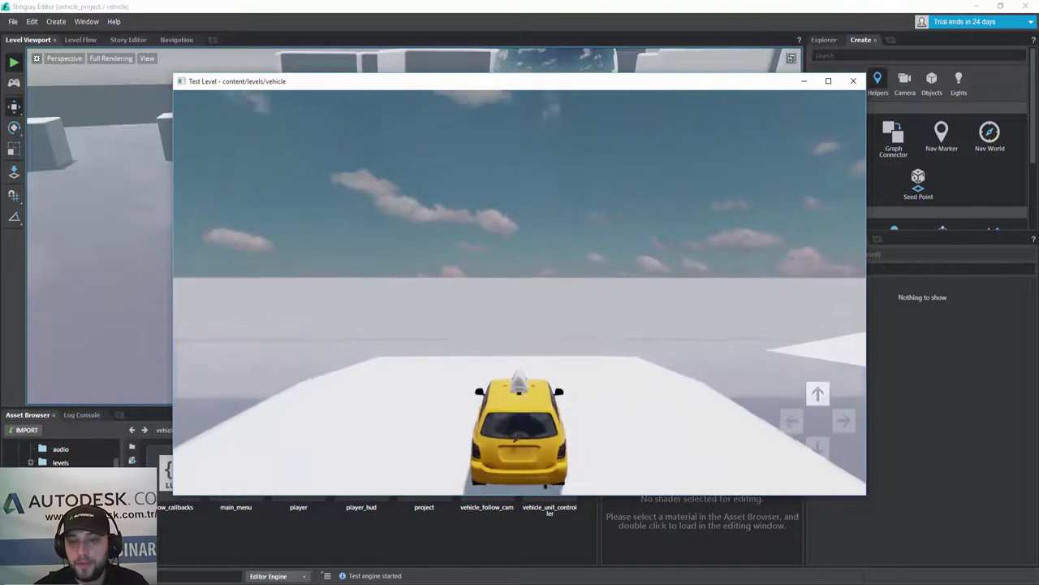
# Drive the taxi up the white ramp and onto the yellow striped area
pyautogui.press('Left')
pyautogui.press('Left')
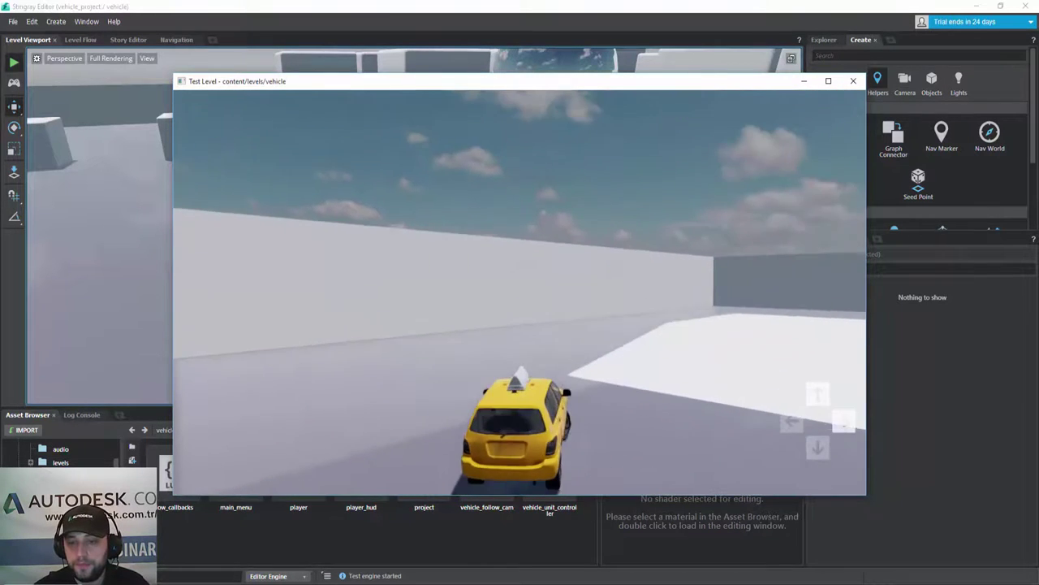
pyautogui.press('Right')
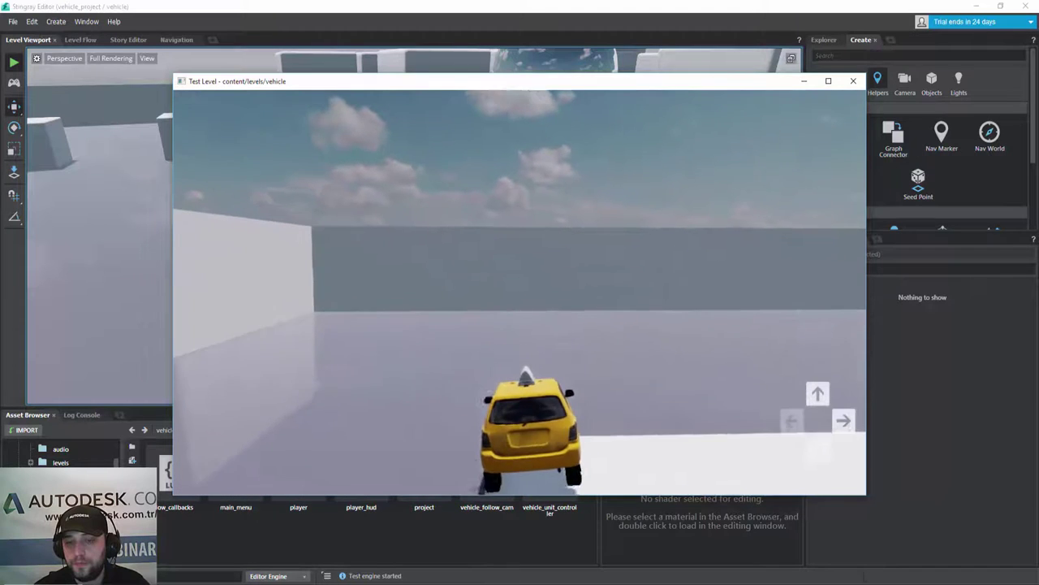
pyautogui.press('Right')
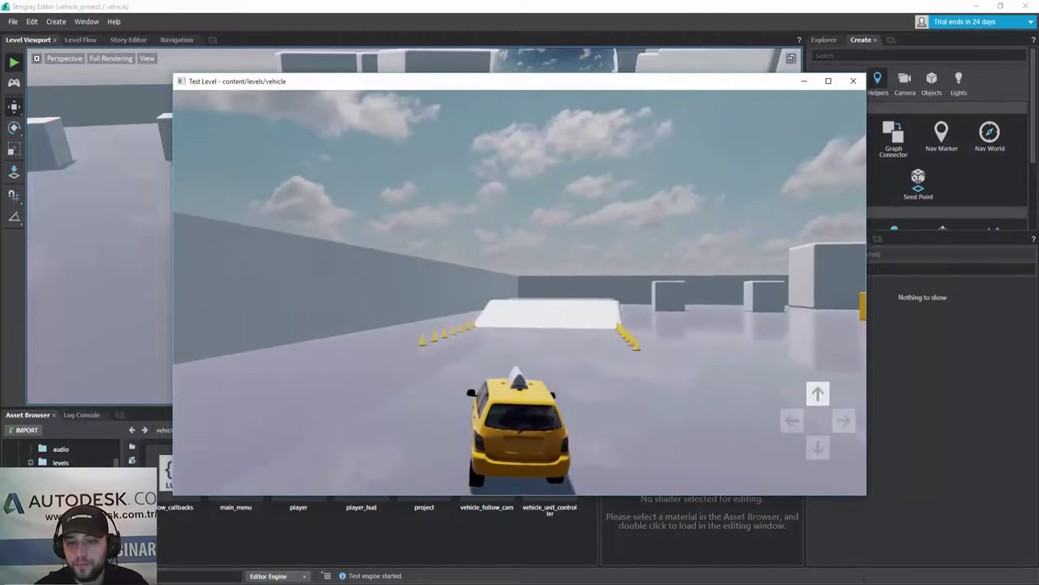
pyautogui.press('Up')
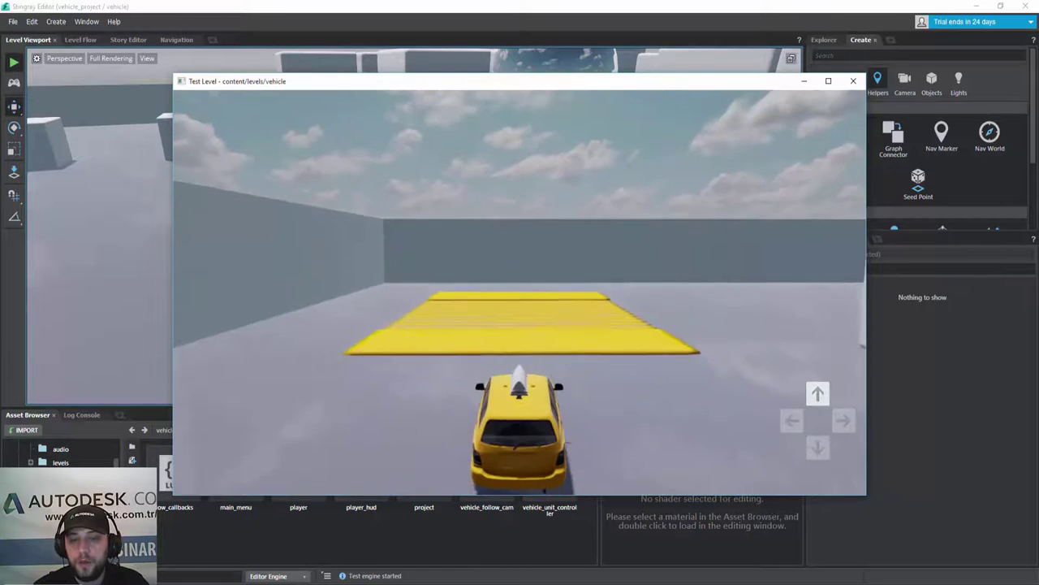
pyautogui.press('Right')
pyautogui.press('Up')
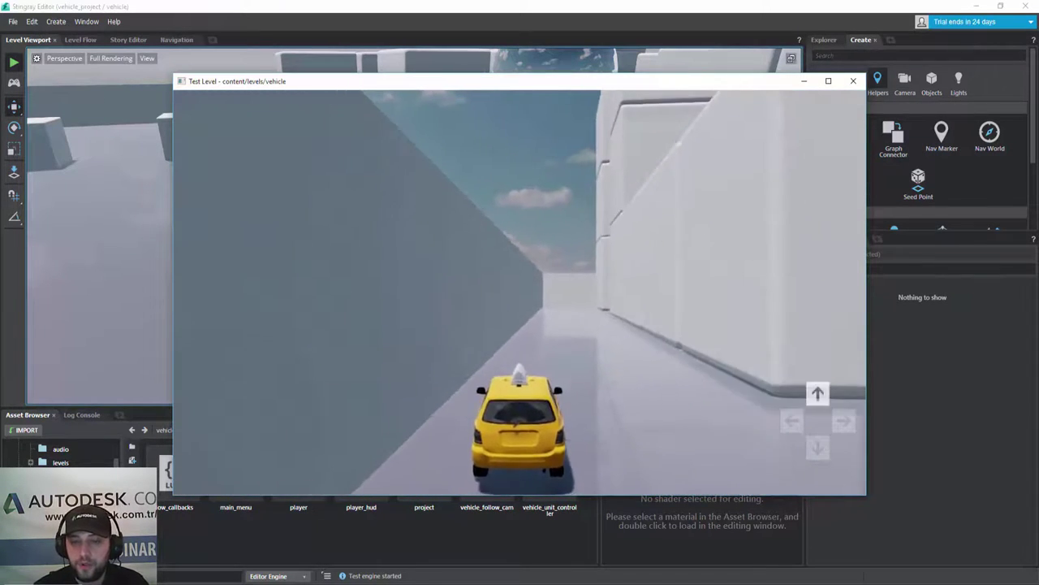
# Steer the taxi through the corridor, reversing off the wall once
pyautogui.press('Left')
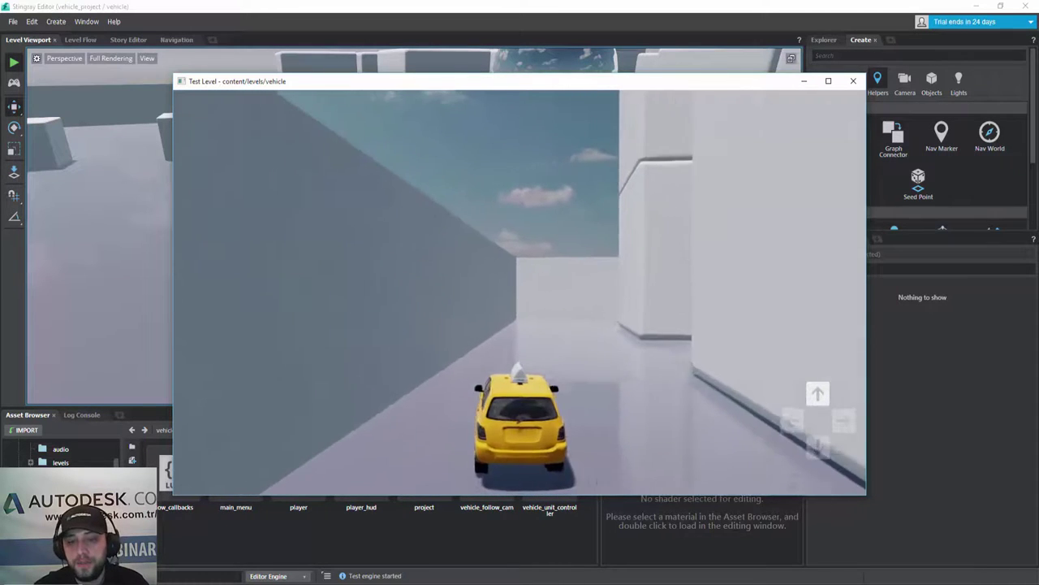
pyautogui.press('Right')
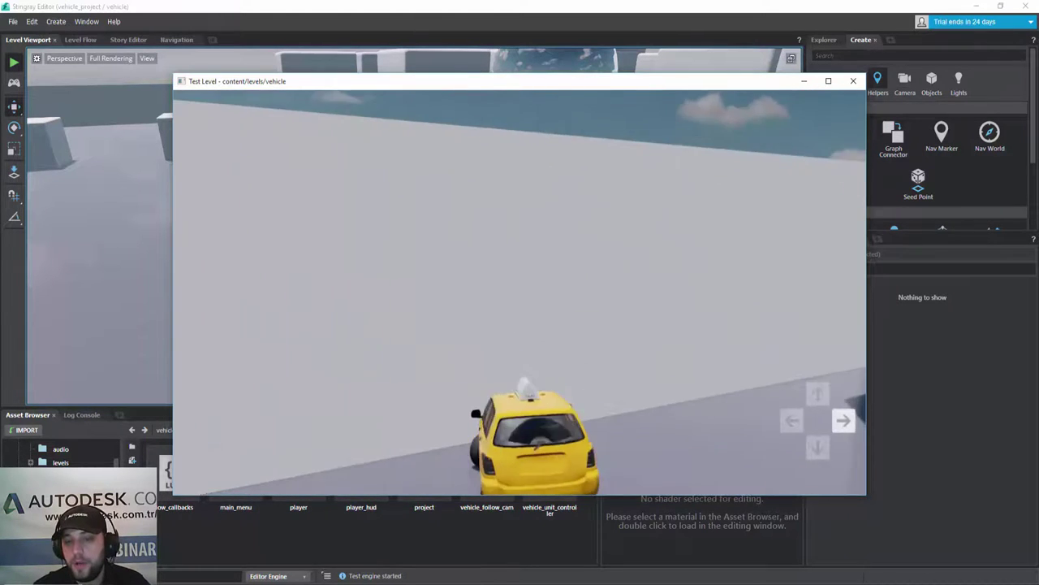
pyautogui.press('Down')
pyautogui.press('Left')
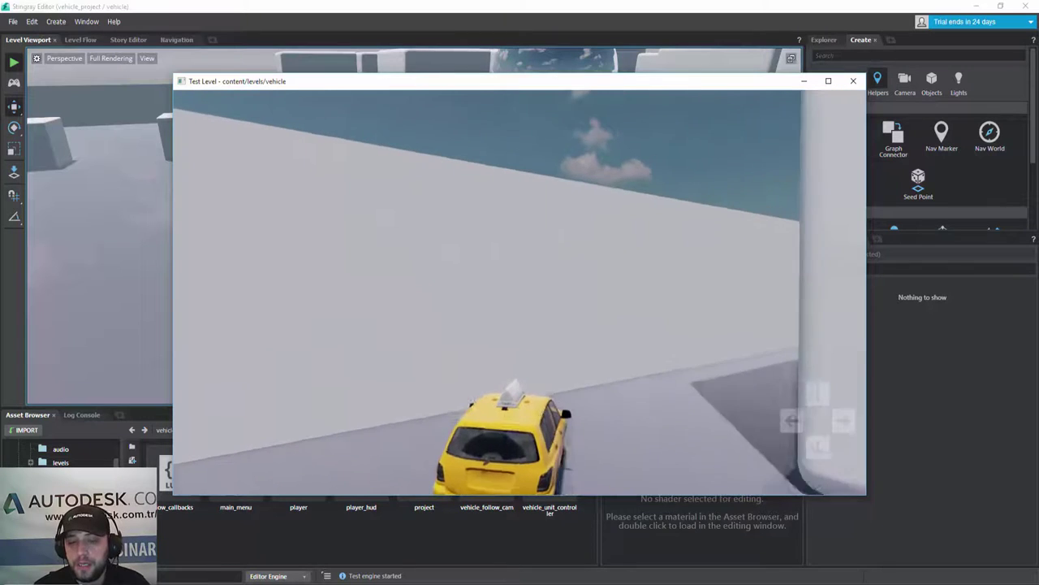
pyautogui.press('Up')
pyautogui.press('Right')
pyautogui.press('Right')
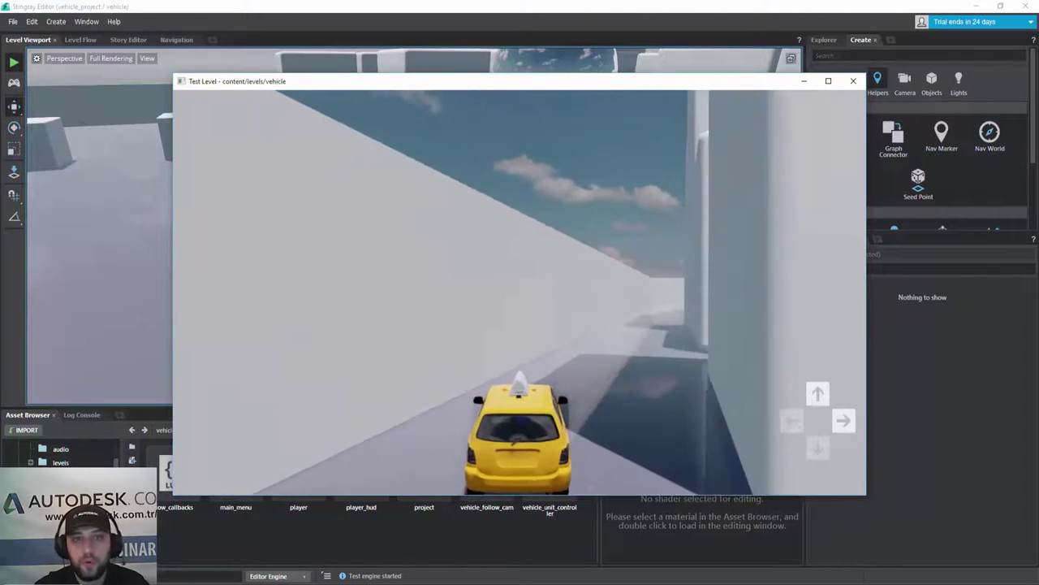
pyautogui.press('Left')
pyautogui.press('Right')
pyautogui.press('Right')
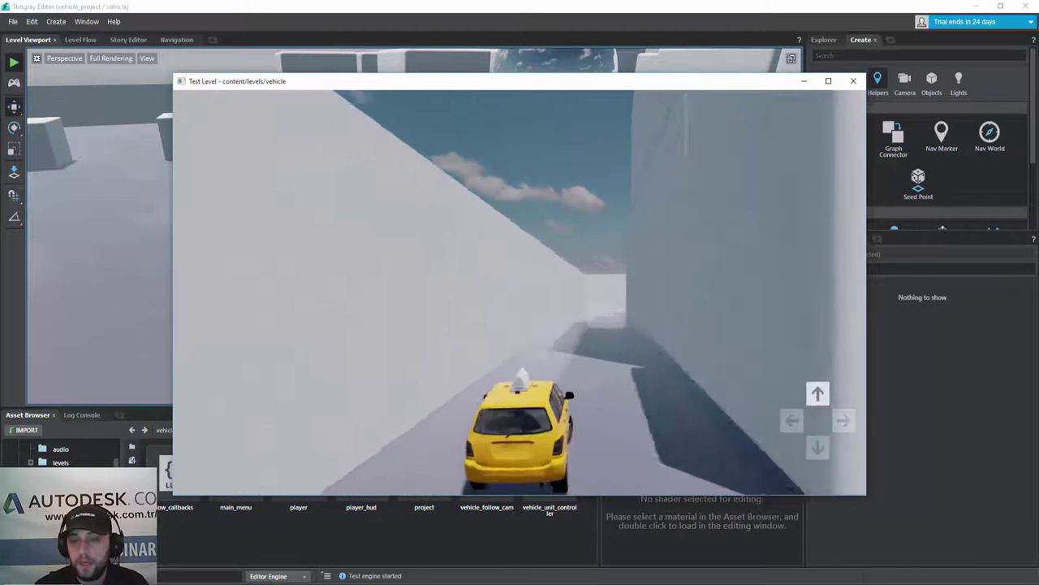
pyautogui.press('Left')
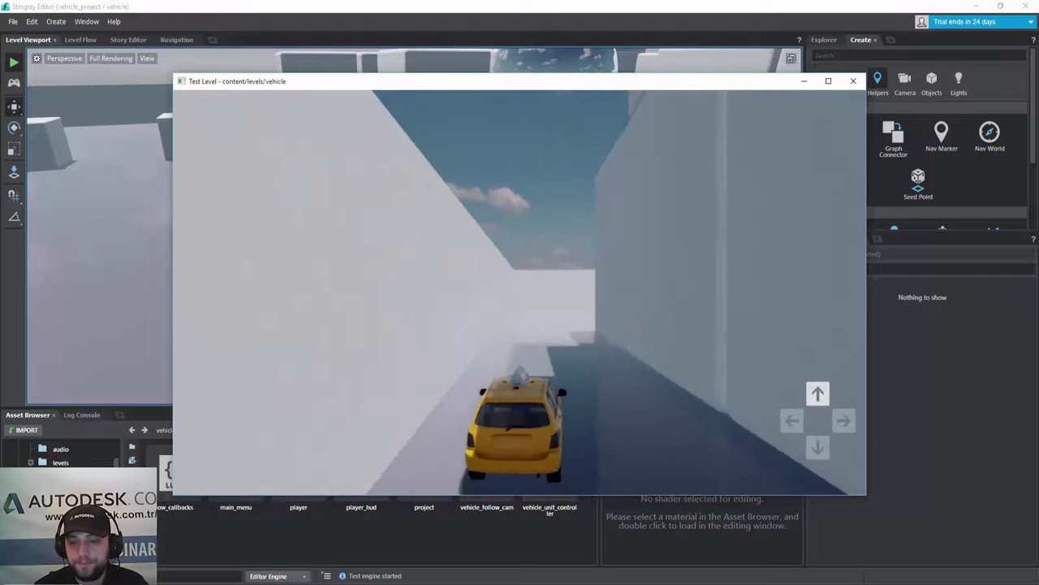
# Drive across the open area toward the parked taxis, then stop the test game
pyautogui.press('Right')
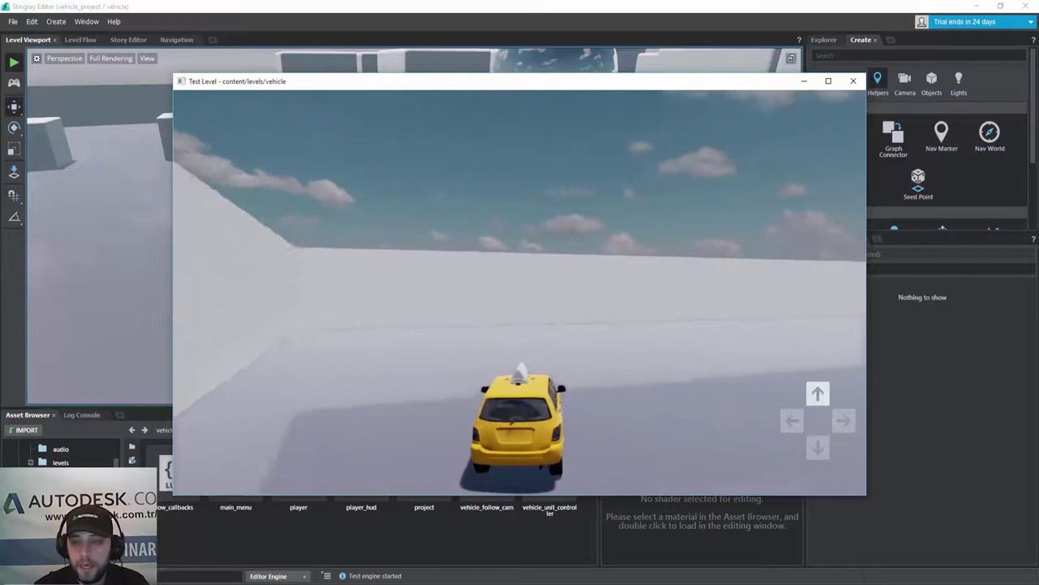
pyautogui.press('Right')
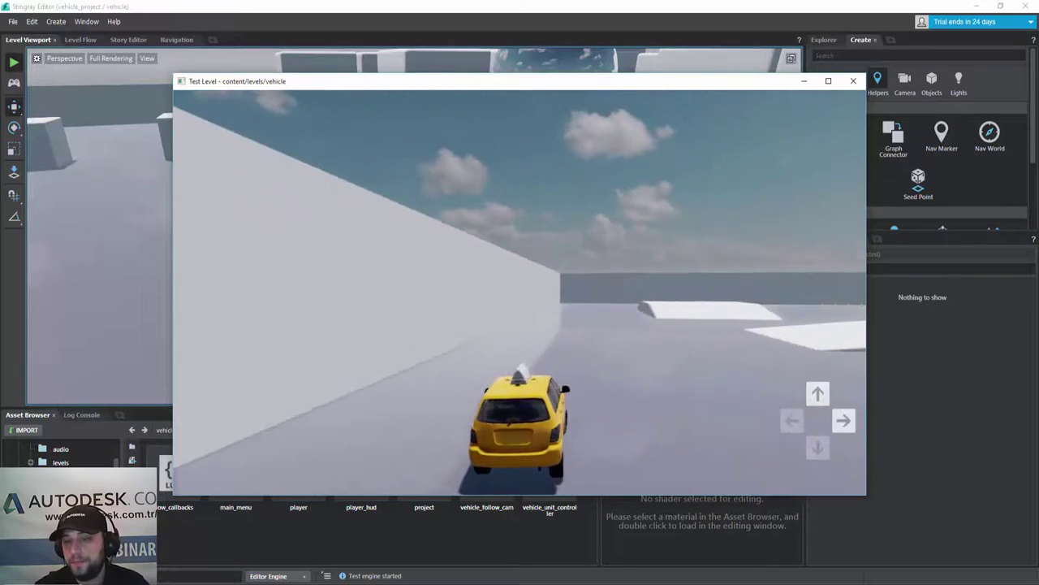
pyautogui.press('Up')
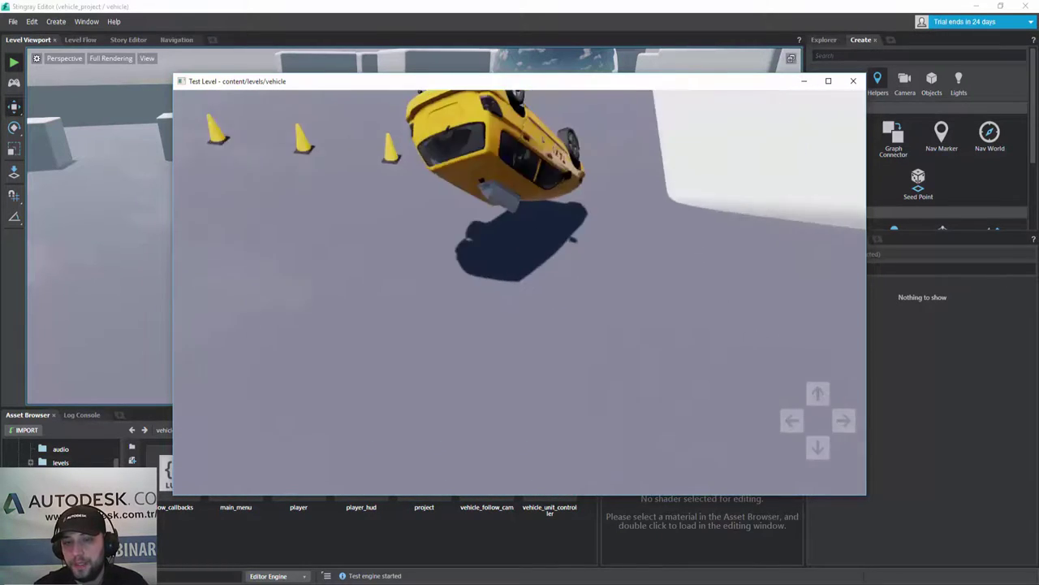
pyautogui.press('Left')
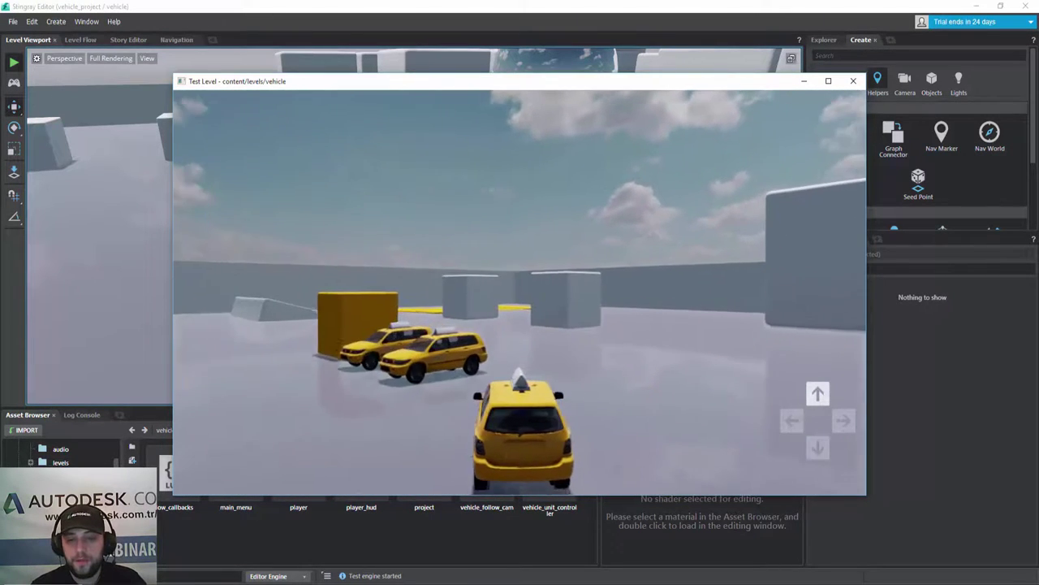
pyautogui.press('Left')
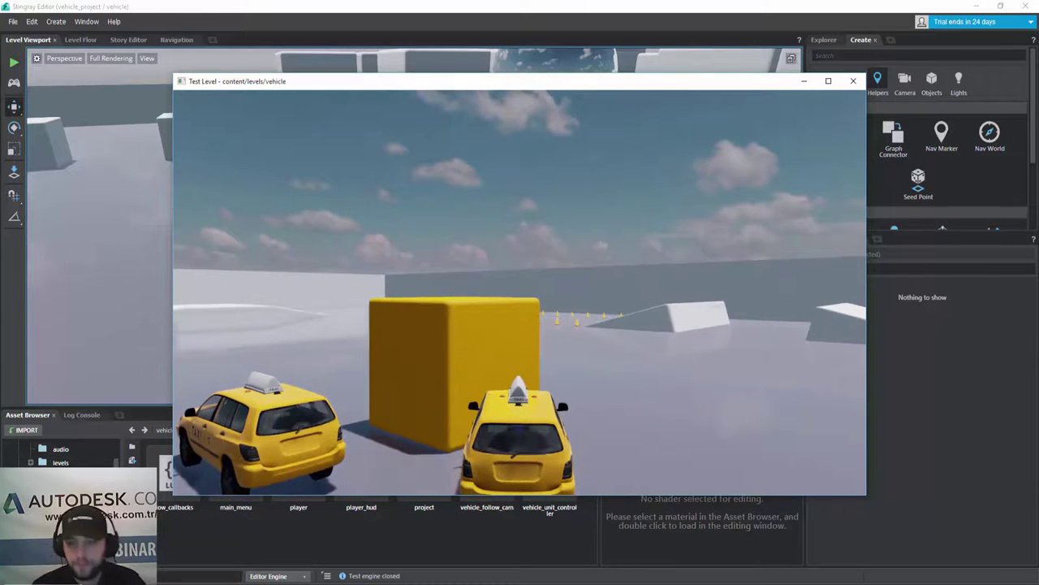
pyautogui.press('Escape')
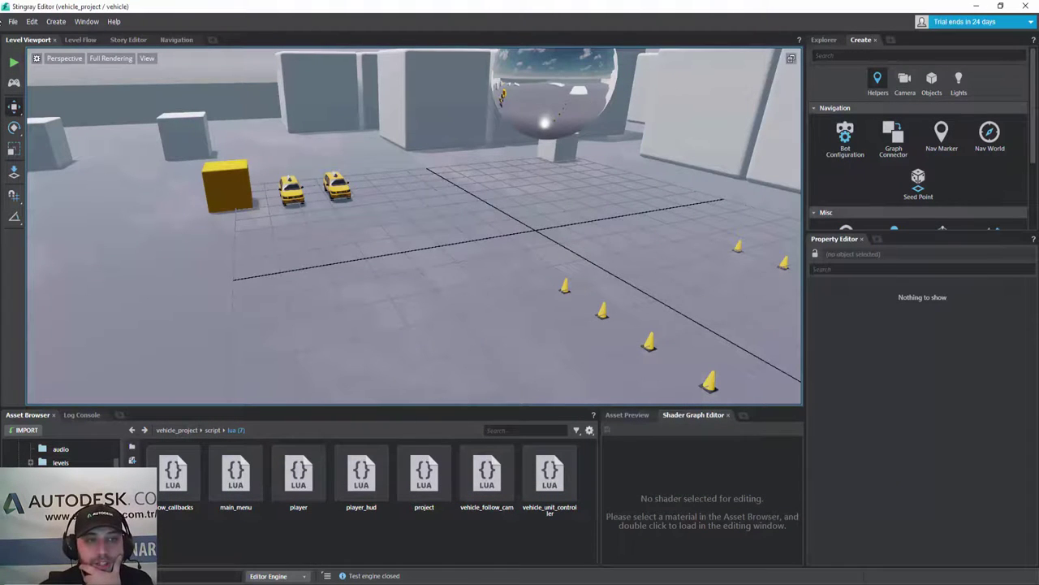
# Quit Stingray Editor from the File menu
pyautogui.click(13, 22)
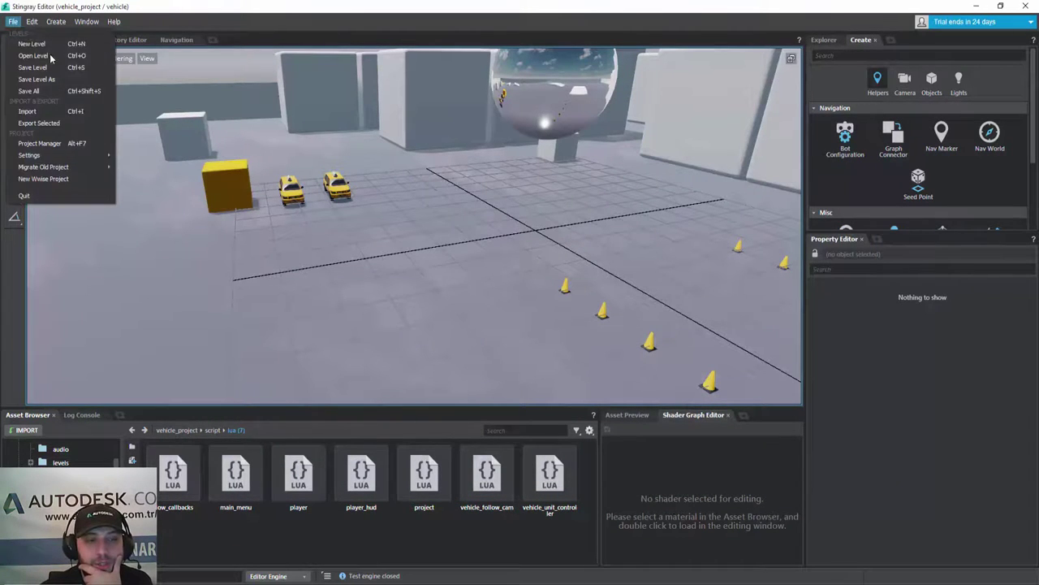
pyautogui.click(25, 195)
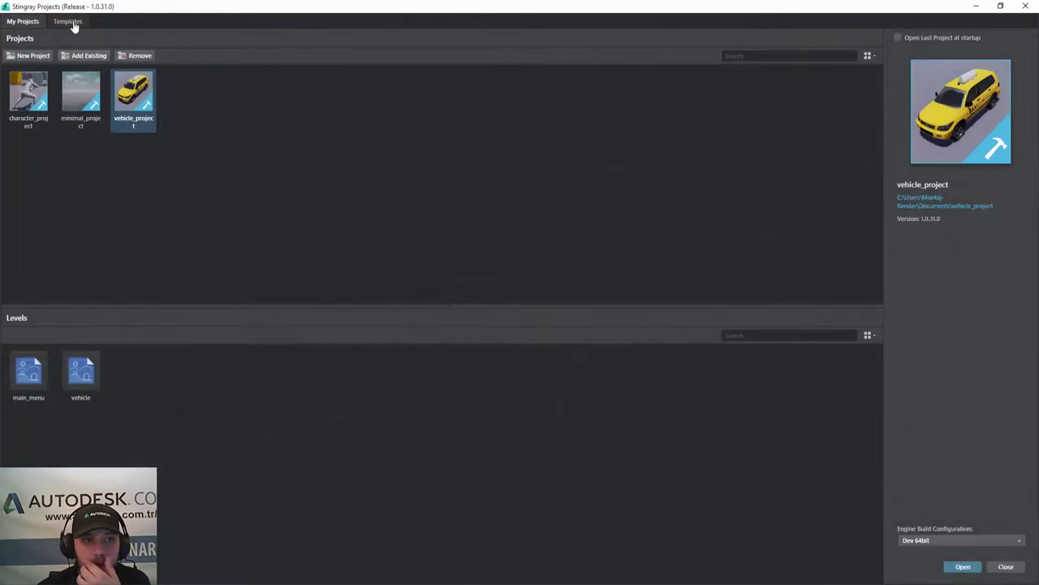
# Create the vr_project1 project from the vr template
pyautogui.click(69, 23)
pyautogui.click(447, 122)
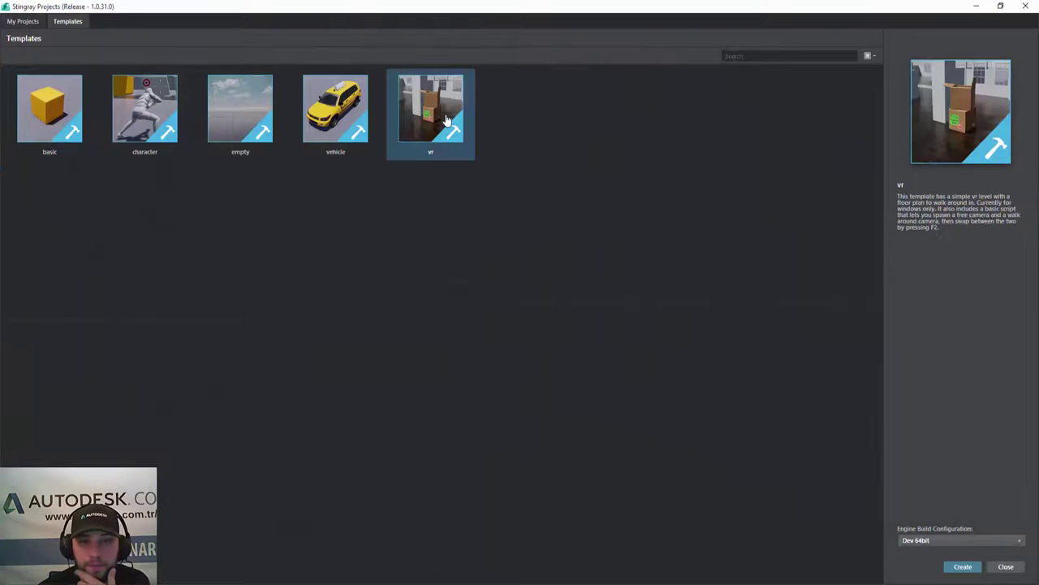
pyautogui.doubleClick(446, 121)
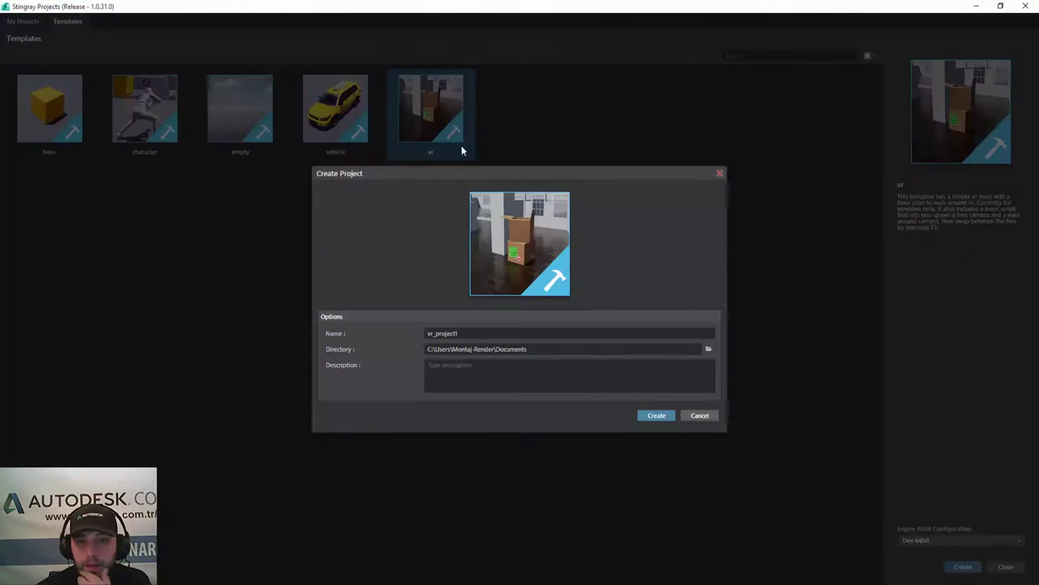
pyautogui.click(643, 419)
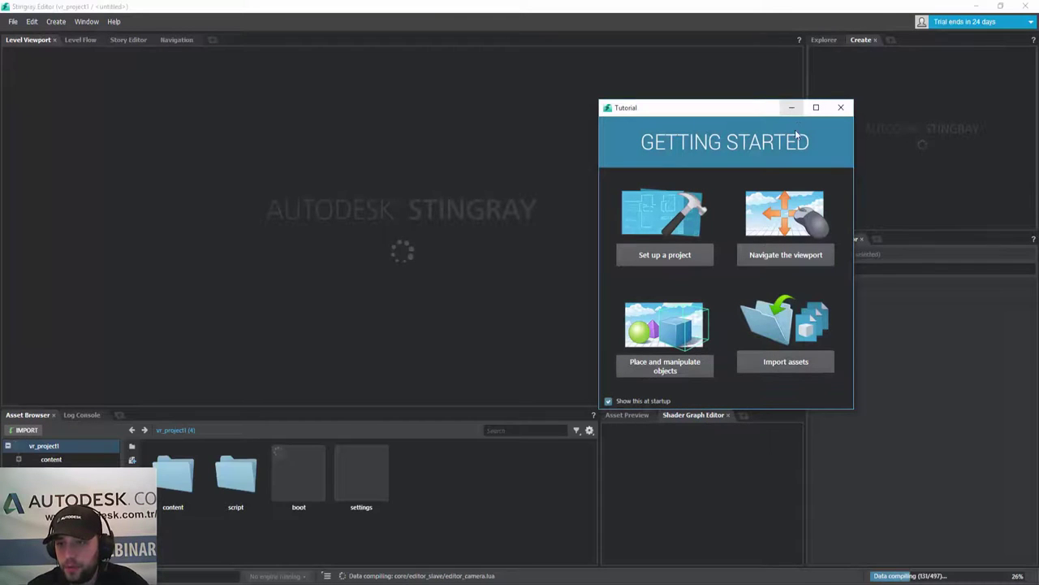
# Minimize the Getting Started tutorial, orbit the empty level once compiled, and open the content folder
pyautogui.click(793, 108)
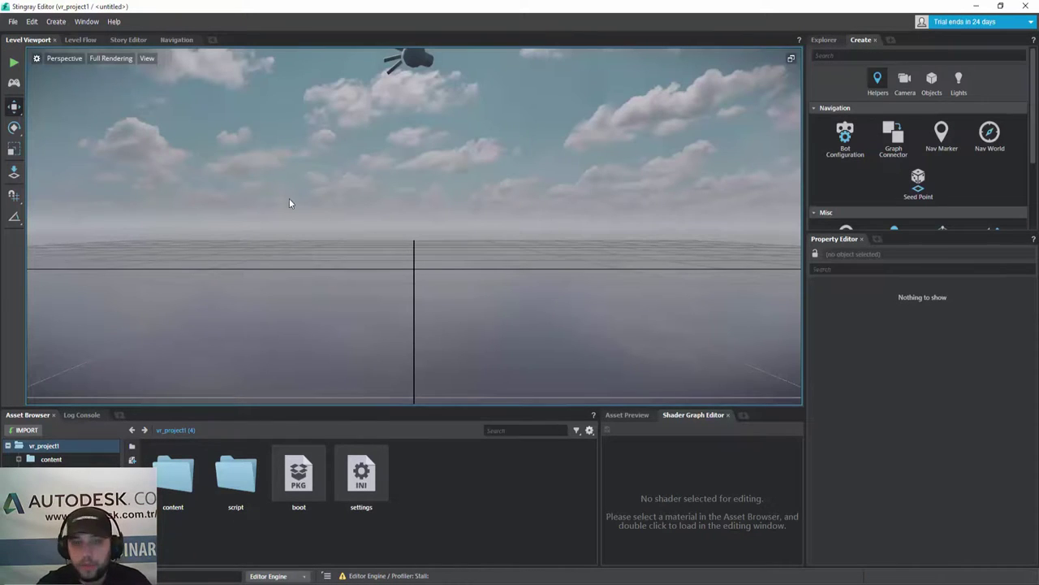
pyautogui.moveTo(330, 212)
pyautogui.mouseDown(button='right')
pyautogui.moveTo(292, 244)
pyautogui.moveTo(269, 359)
pyautogui.mouseUp(button='right')
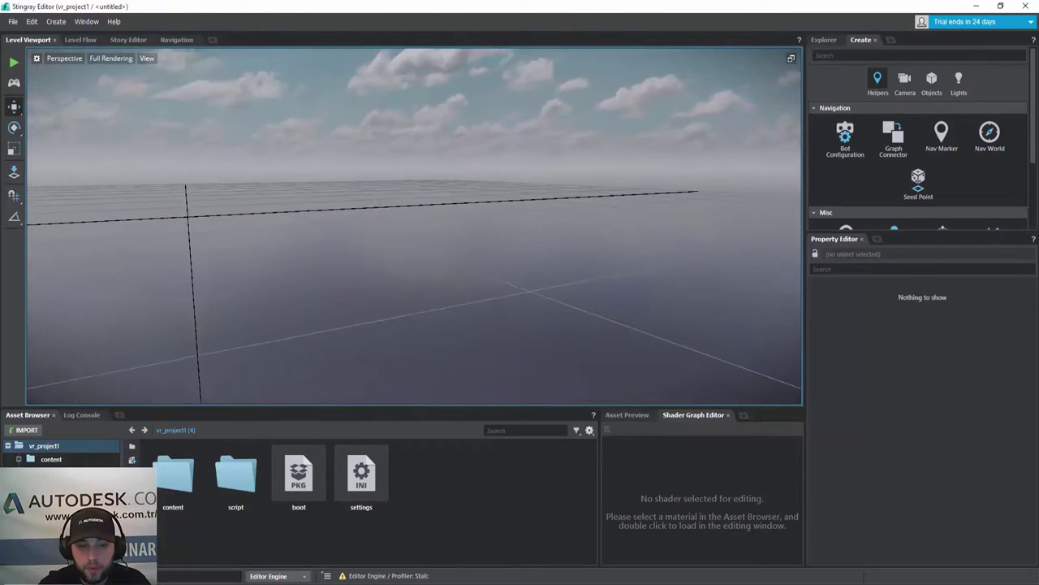
pyautogui.doubleClick(171, 479)
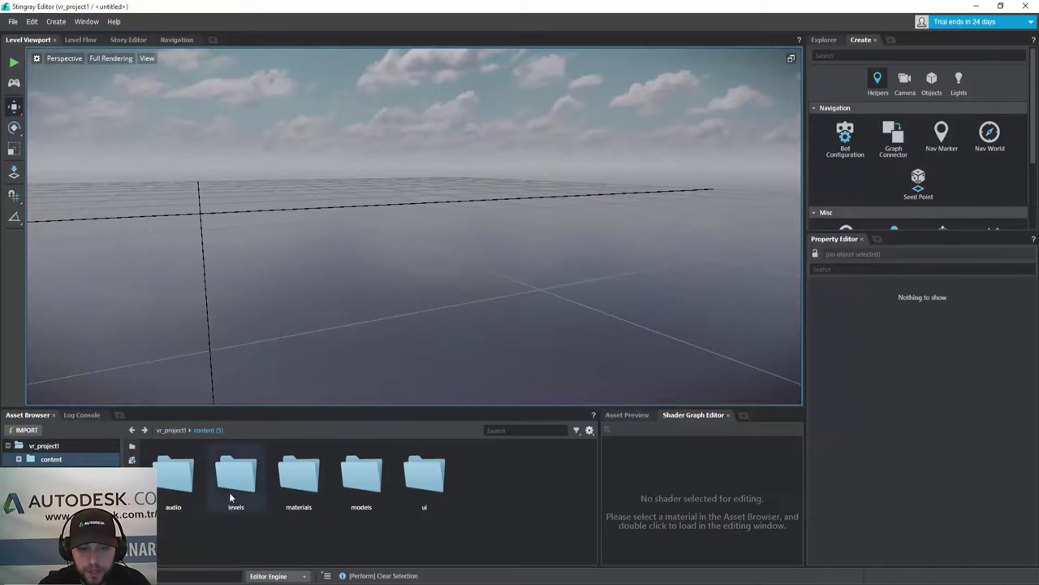
# Open levels > floorplan in the Asset Browser and orbit the view over the house layout
pyautogui.doubleClick(232, 485)
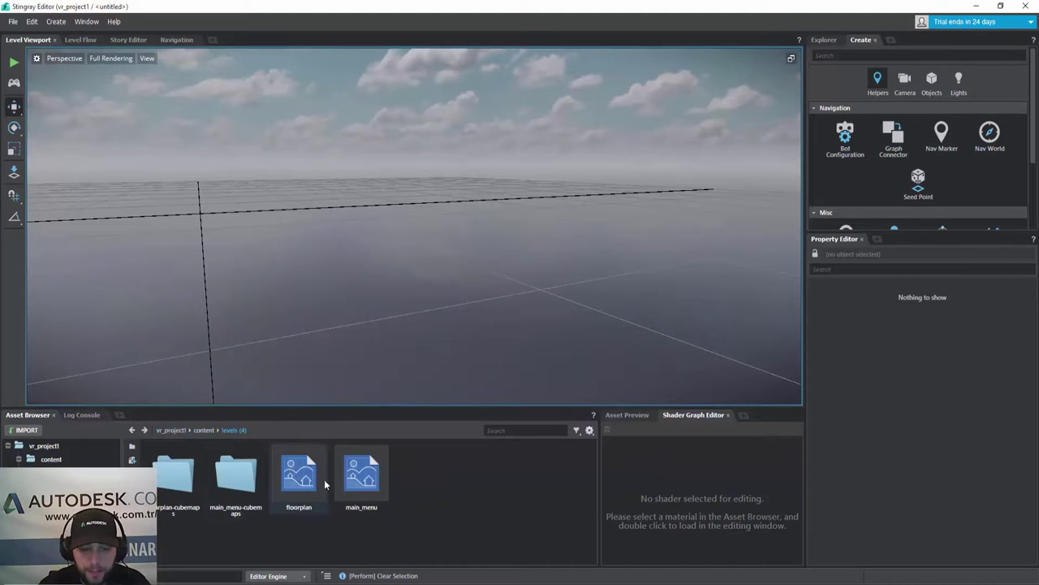
pyautogui.doubleClick(300, 479)
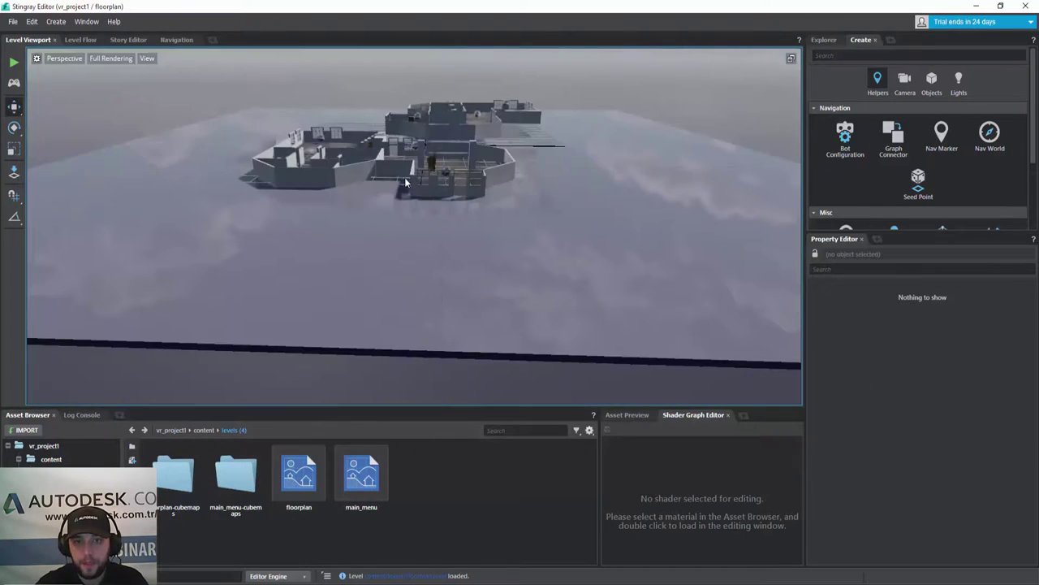
pyautogui.scroll(3, 405, 180)
pyautogui.scroll(5, 425, 158)
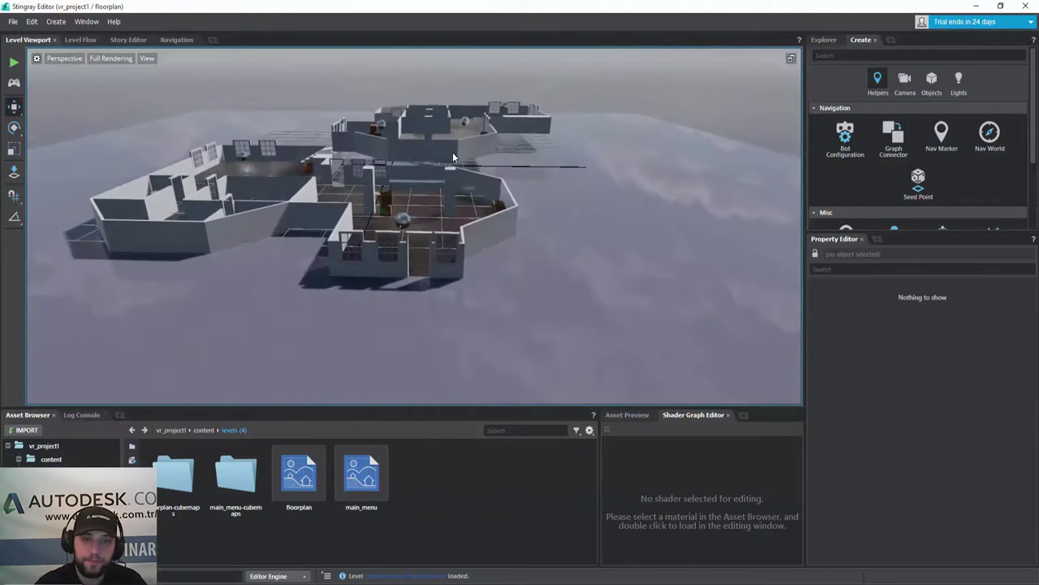
pyautogui.keyDown('alt'); pyautogui.moveTo(452, 154); pyautogui.dragTo(460, 294); pyautogui.keyUp('alt')
pyautogui.moveTo(530, 224)
pyautogui.keyDown('alt'); pyautogui.mouseDown()
pyautogui.moveTo(639, 247)
pyautogui.moveTo(397, 222)
pyautogui.moveTo(443, 243)
pyautogui.mouseUp(); pyautogui.keyUp('alt')
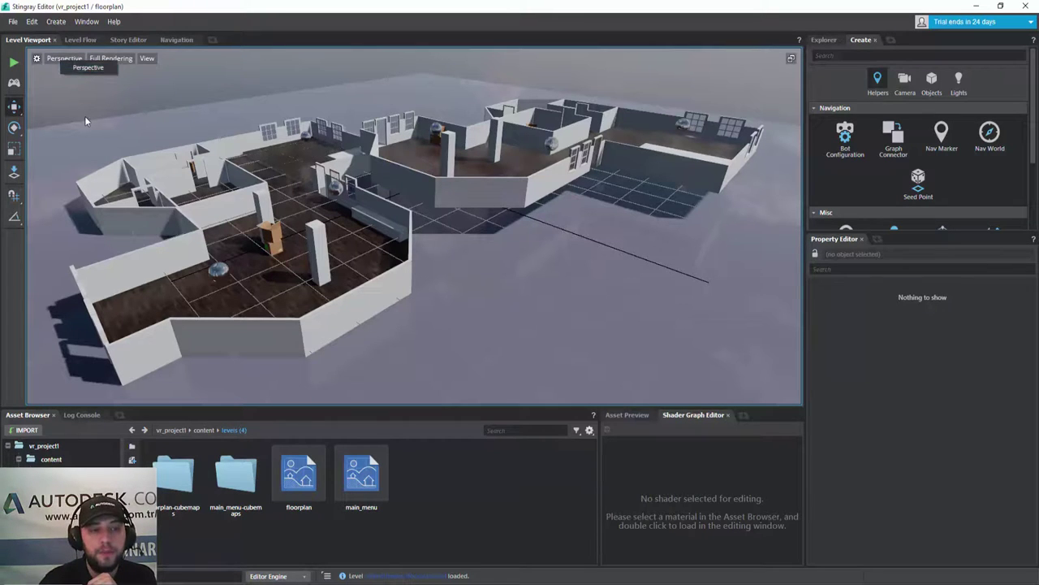
# Test-run the floorplan level, then orbit and zoom the viewport back out over the whole house
pyautogui.click(15, 68)
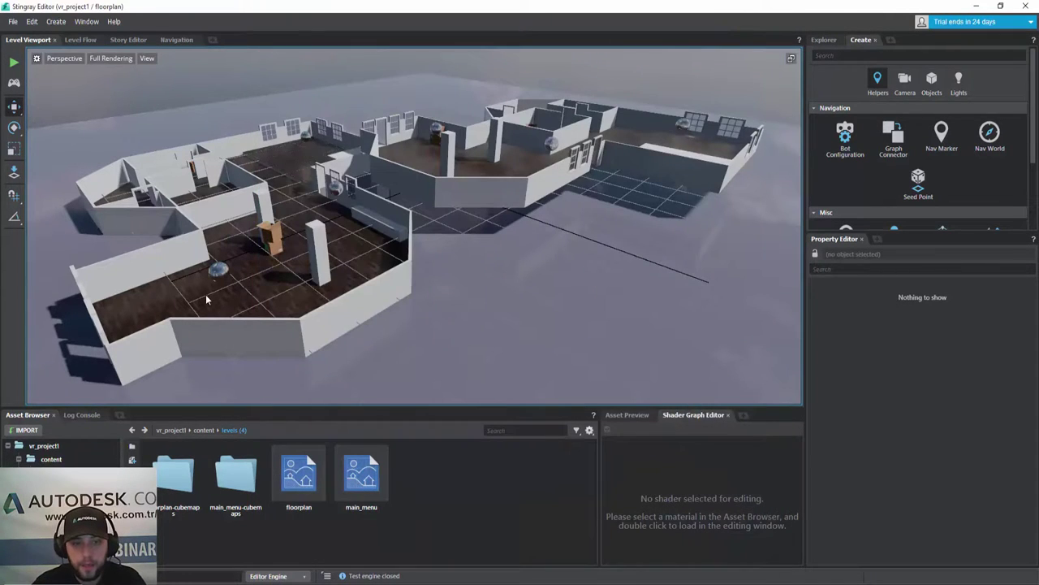
pyautogui.keyDown('alt'); pyautogui.moveTo(226, 292); pyautogui.dragTo(477, 314); pyautogui.keyUp('alt')
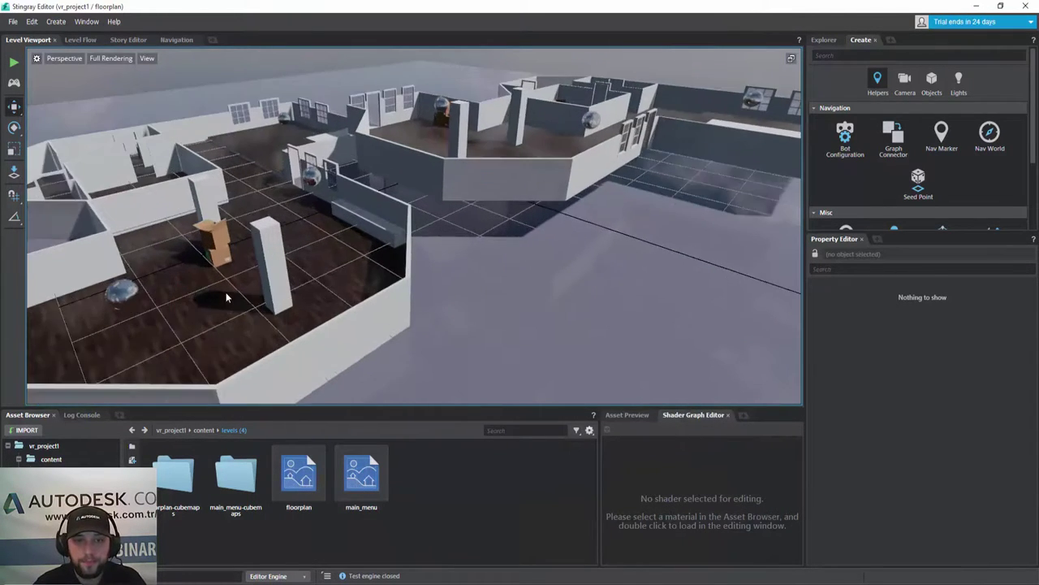
pyautogui.scroll(-10, 179, 298)
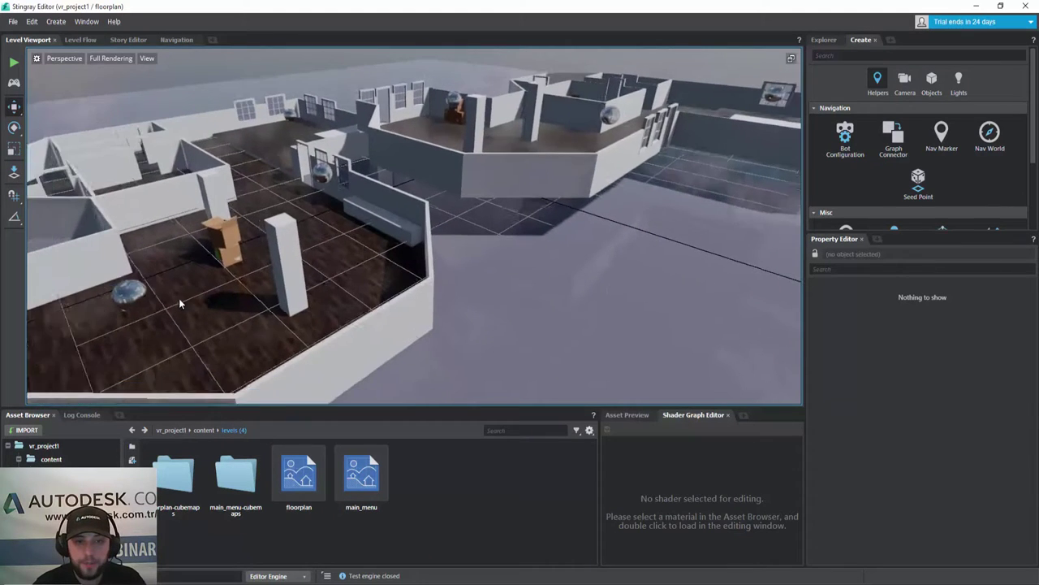
pyautogui.keyDown('alt'); pyautogui.moveTo(241, 280); pyautogui.dragTo(801, 330); pyautogui.keyUp('alt')
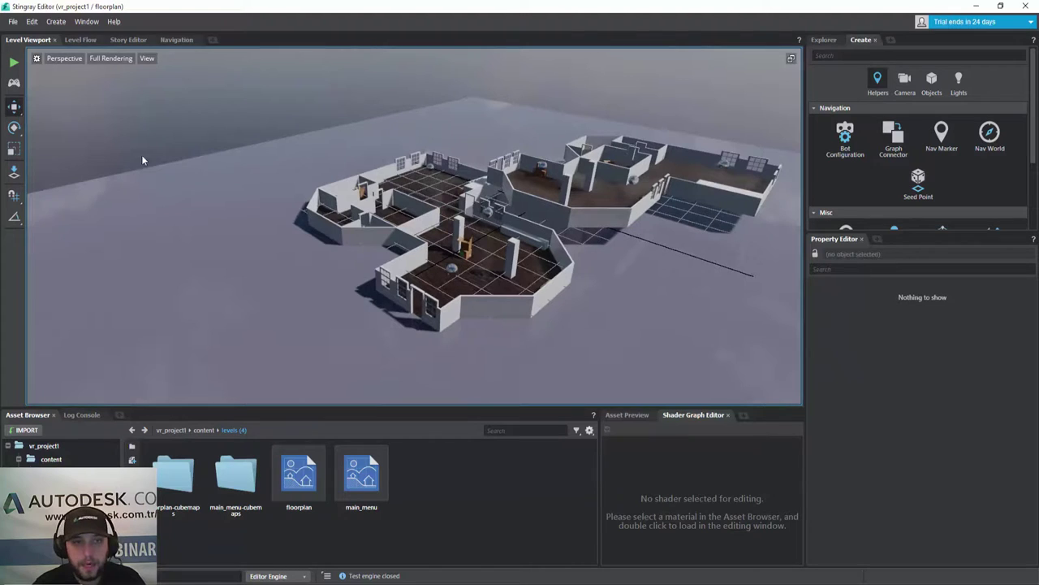
# Place a new Camera inside the floorplan level and check its lens properties
pyautogui.click(905, 77)
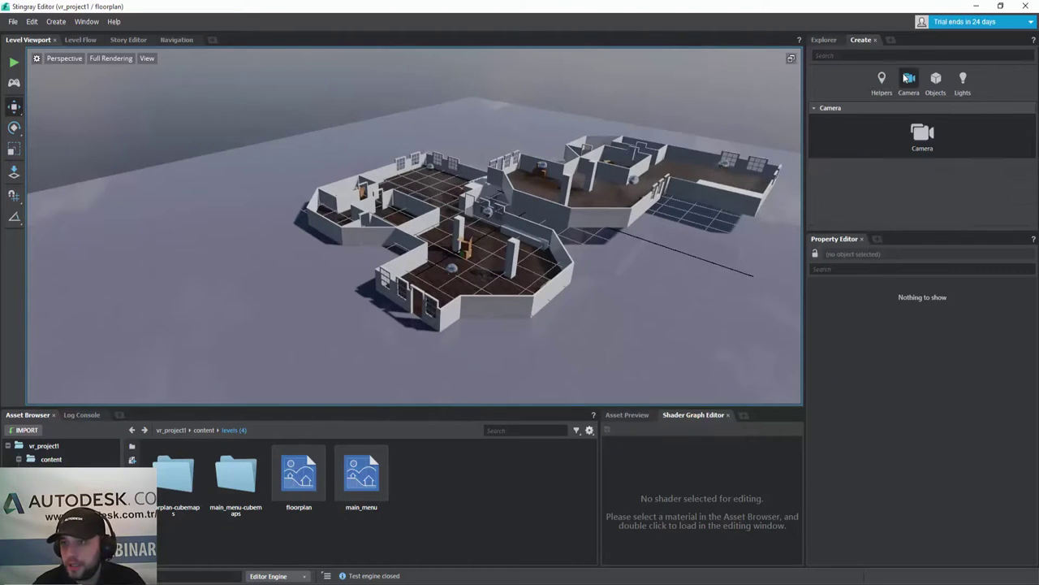
pyautogui.click(921, 140)
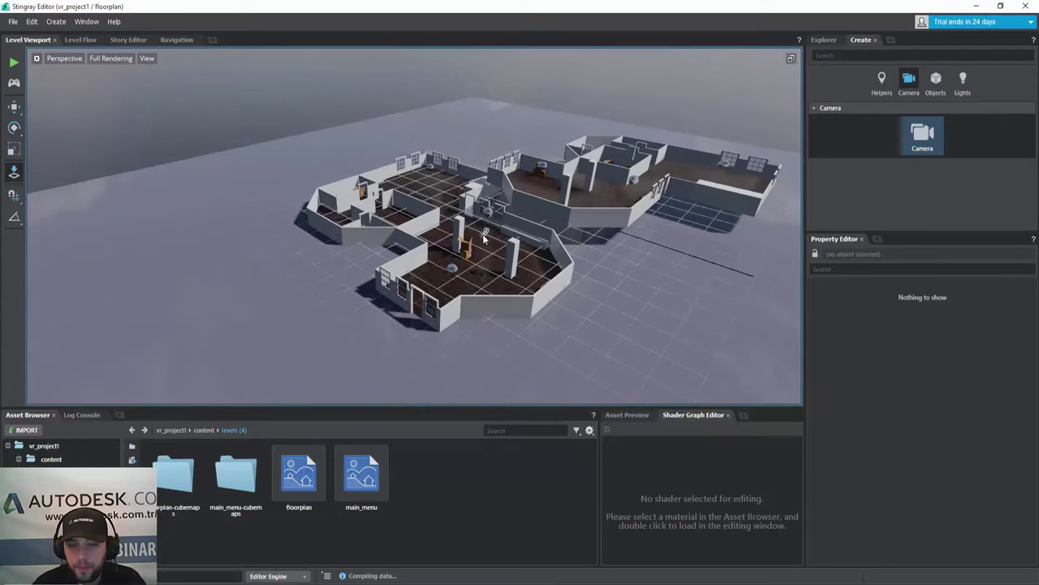
pyautogui.click(444, 191)
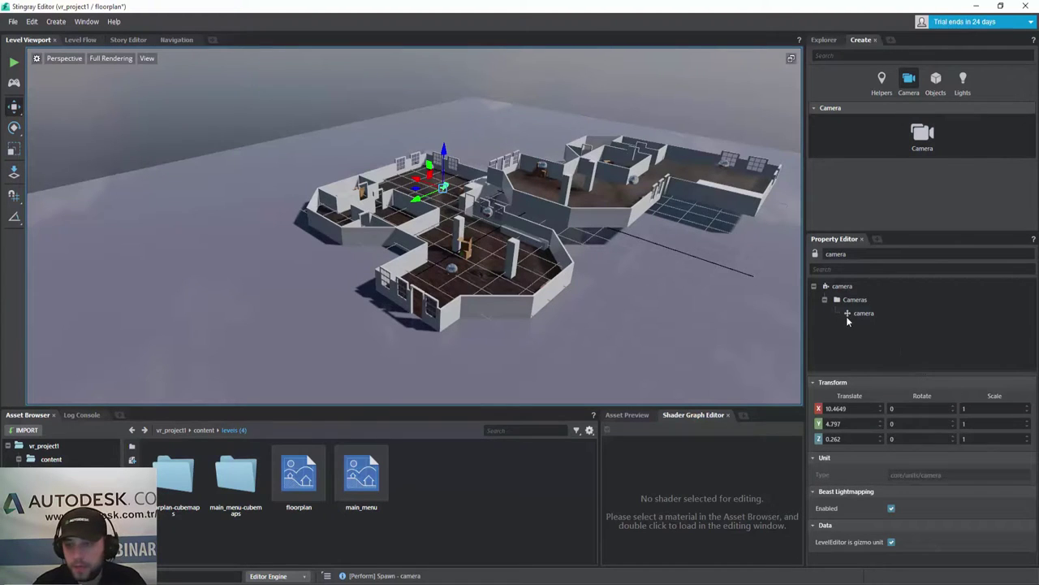
pyautogui.click(849, 313)
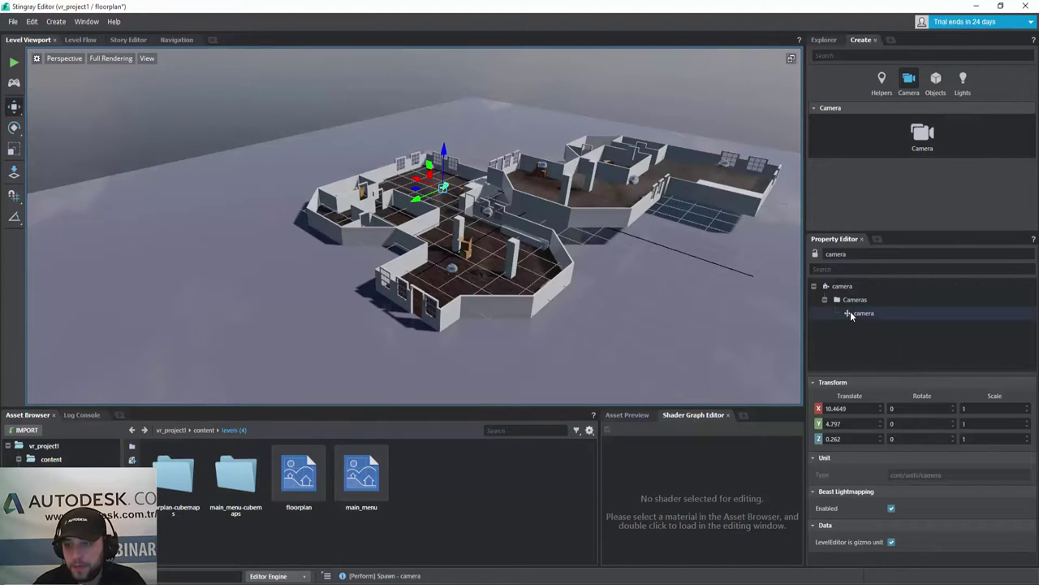
# View through the new camera and fly it lower into the building near the walls
pyautogui.click(73, 60)
pyautogui.moveTo(101, 84)
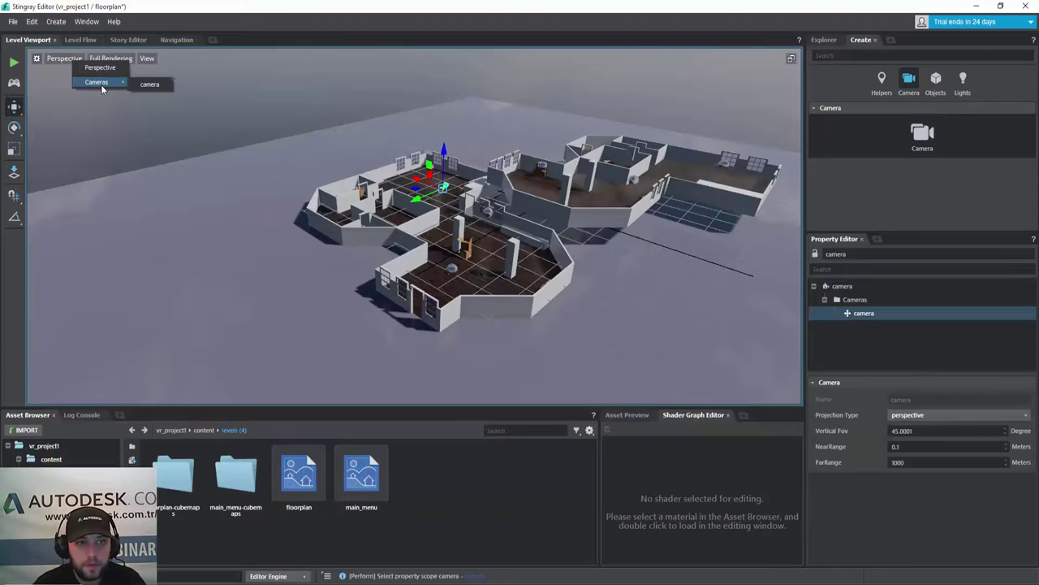
pyautogui.click(150, 84)
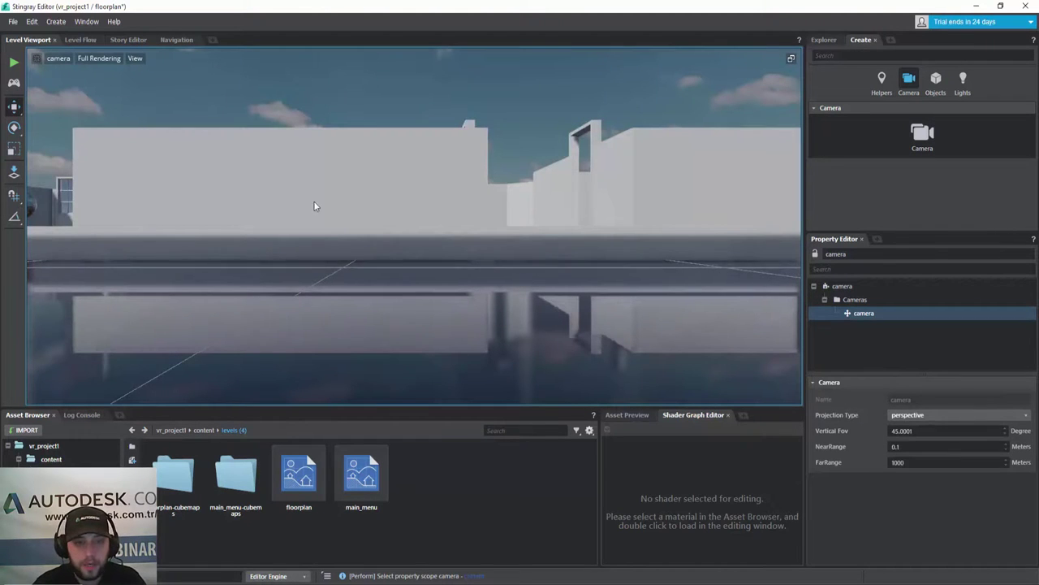
pyautogui.moveTo(323, 203)
pyautogui.mouseDown(button='right')
pyautogui.moveTo(373, 207)
pyautogui.moveTo(343, 188)
pyautogui.mouseUp(button='right')
pyautogui.moveTo(350, 150)
pyautogui.mouseDown(button='right')
pyautogui.moveTo(289, 241)
pyautogui.moveTo(346, 285)
pyautogui.mouseUp(button='right')
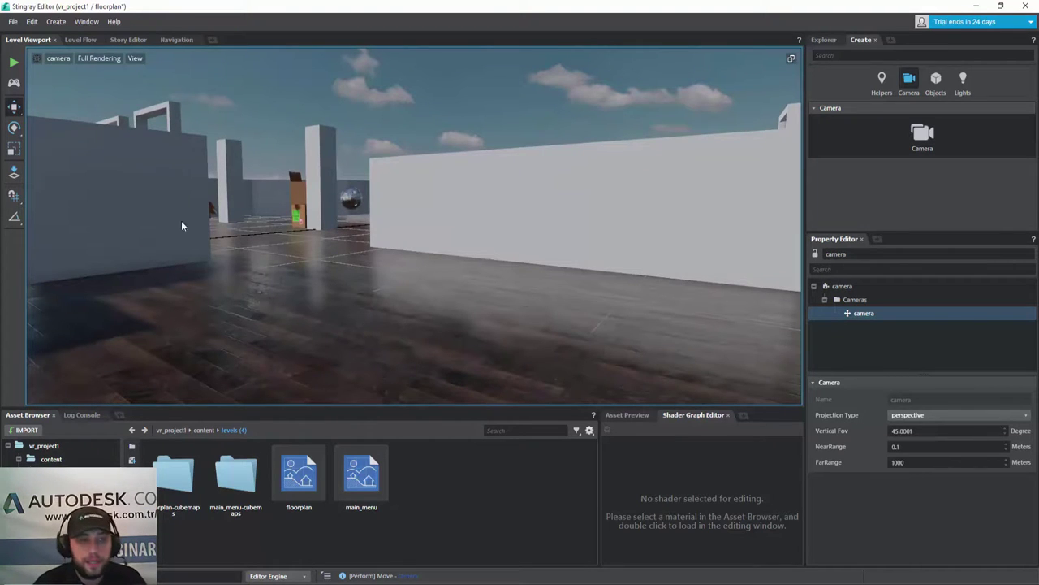
pyautogui.click(14, 82)
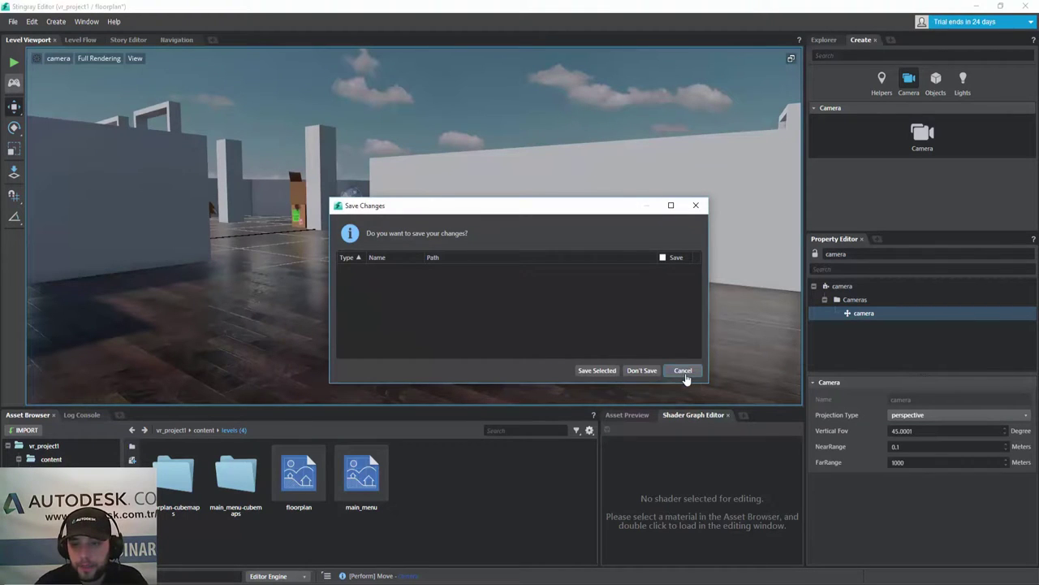
# Launch the project test run without saving the floorplan level changes
pyautogui.click(696, 206)
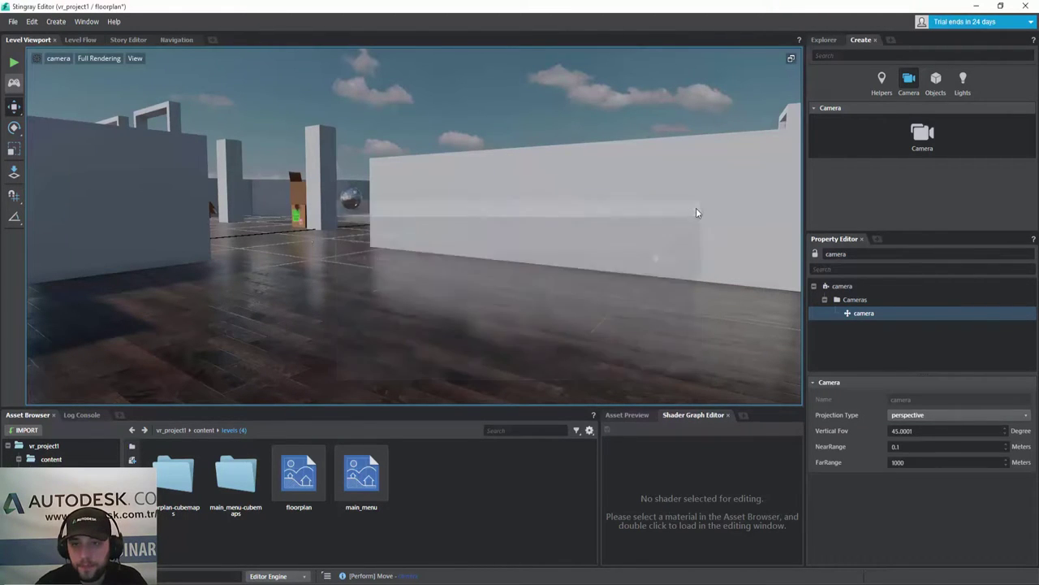
pyautogui.click(13, 82)
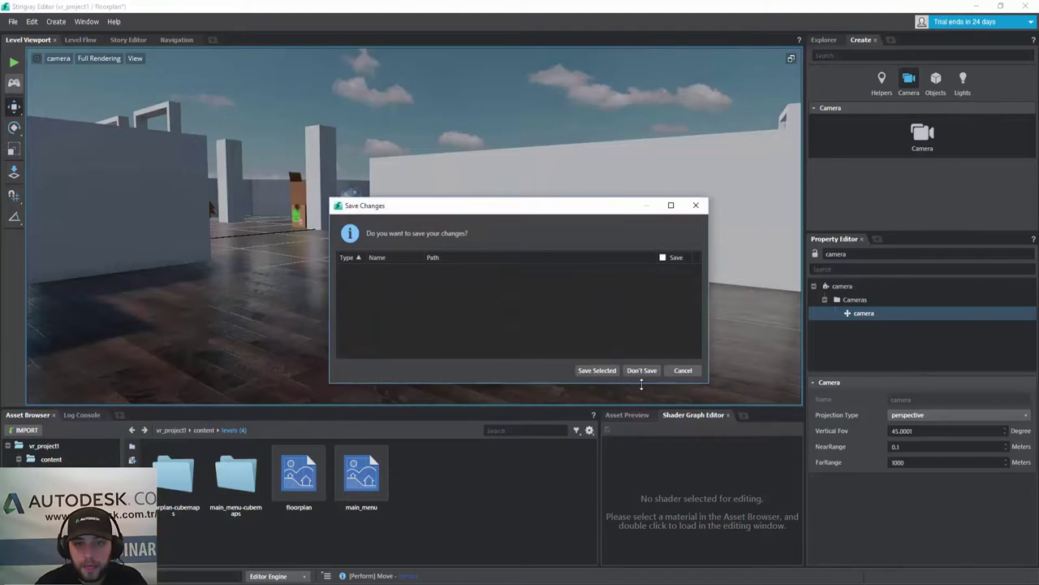
pyautogui.click(696, 205)
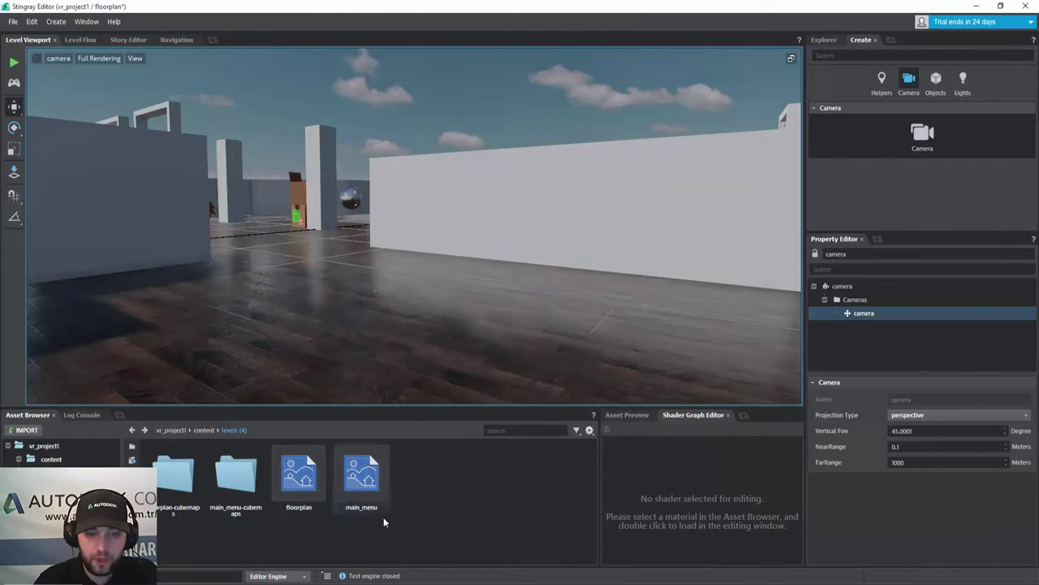
# Try opening the main_menu level and decline saving the floorplan changes
pyautogui.doubleClick(361, 488)
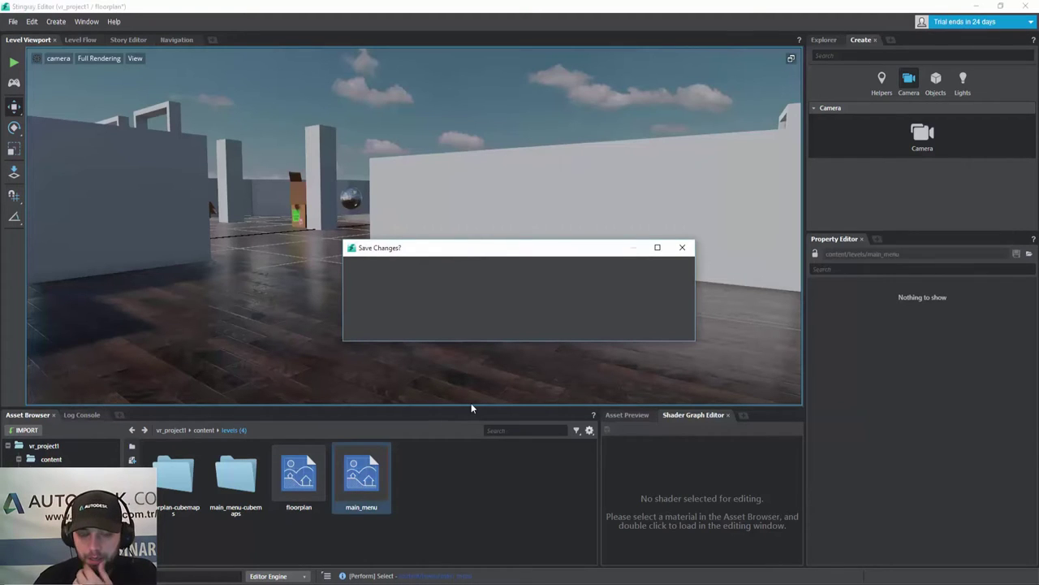
pyautogui.moveTo(550, 258); pyautogui.dragTo(551, 240)
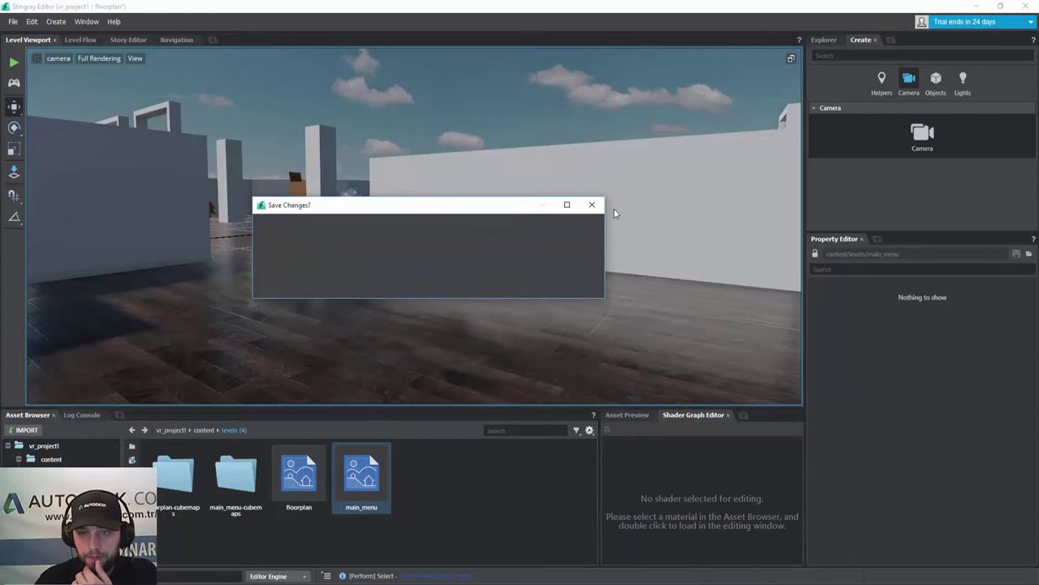
pyautogui.click(591, 204)
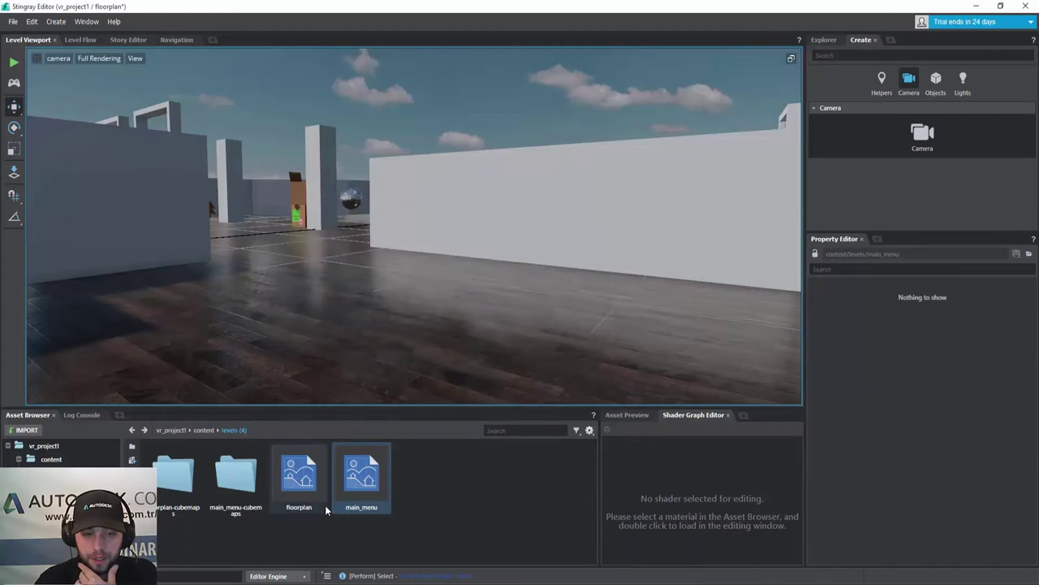
# Browse the floorplan-cubemaps and main_menu-cubemaps folders, returning to levels each time
pyautogui.doubleClick(176, 494)
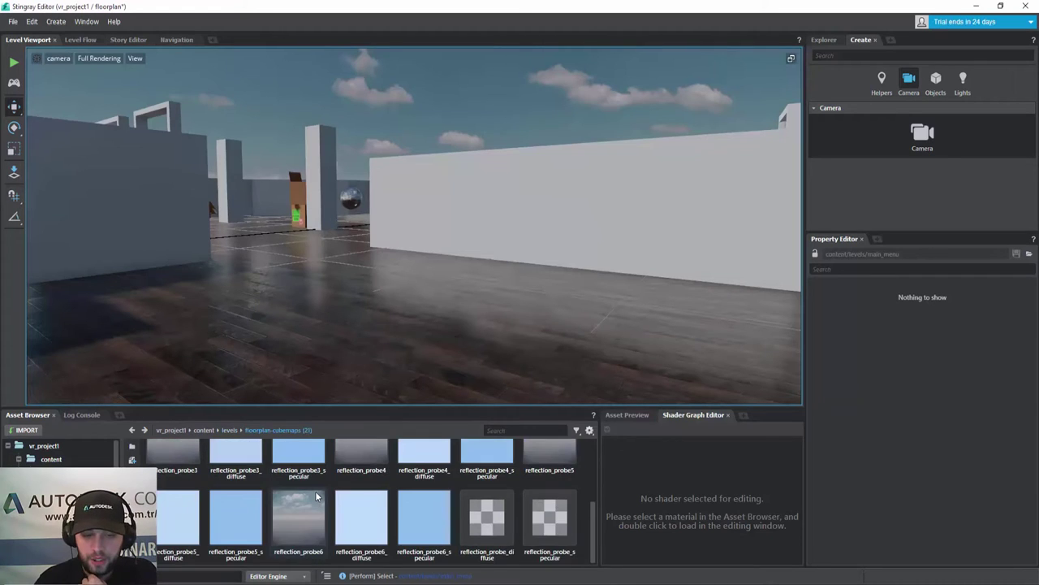
pyautogui.scroll(2, 315, 491)
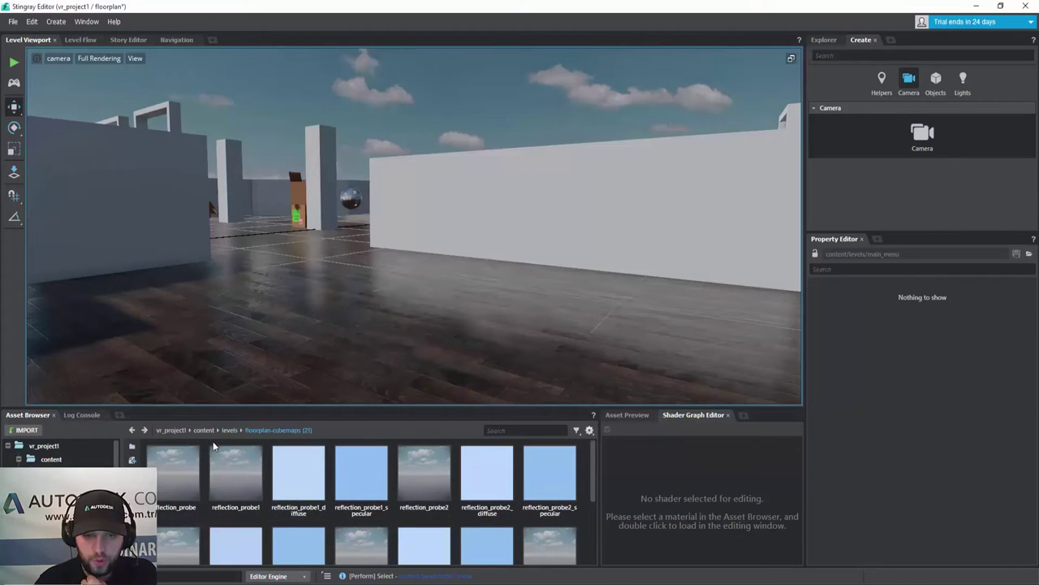
pyautogui.click(230, 430)
pyautogui.doubleClick(238, 488)
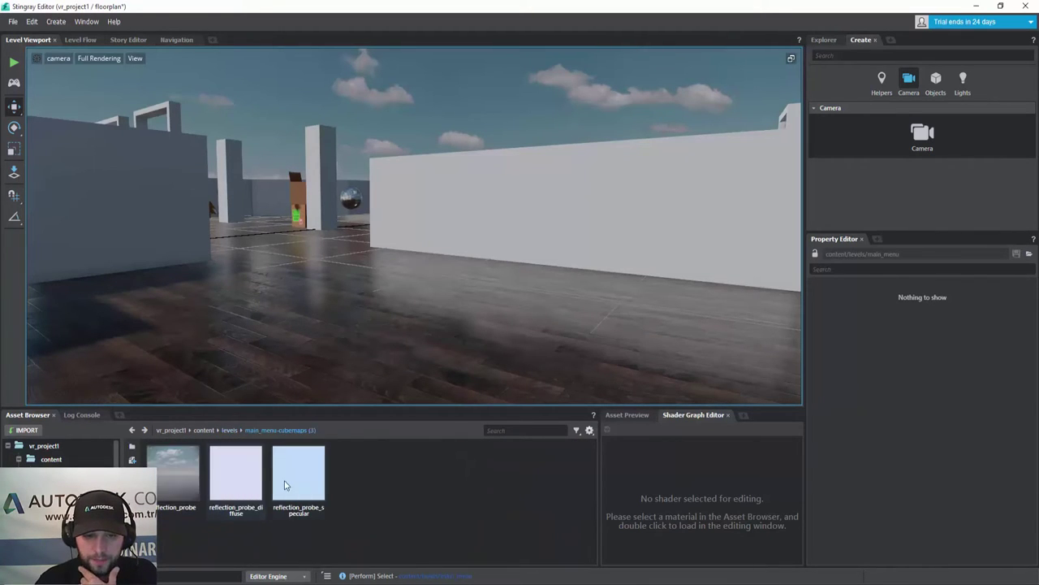
pyautogui.click(230, 431)
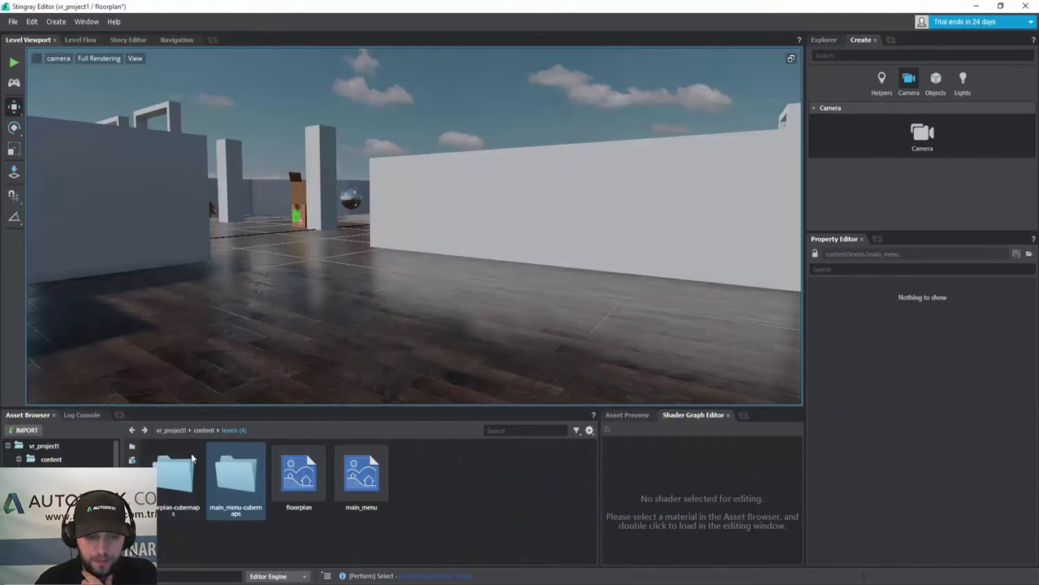
# Go through the materials and models folders into models/floor showing Basic_Floor
pyautogui.click(49, 485)
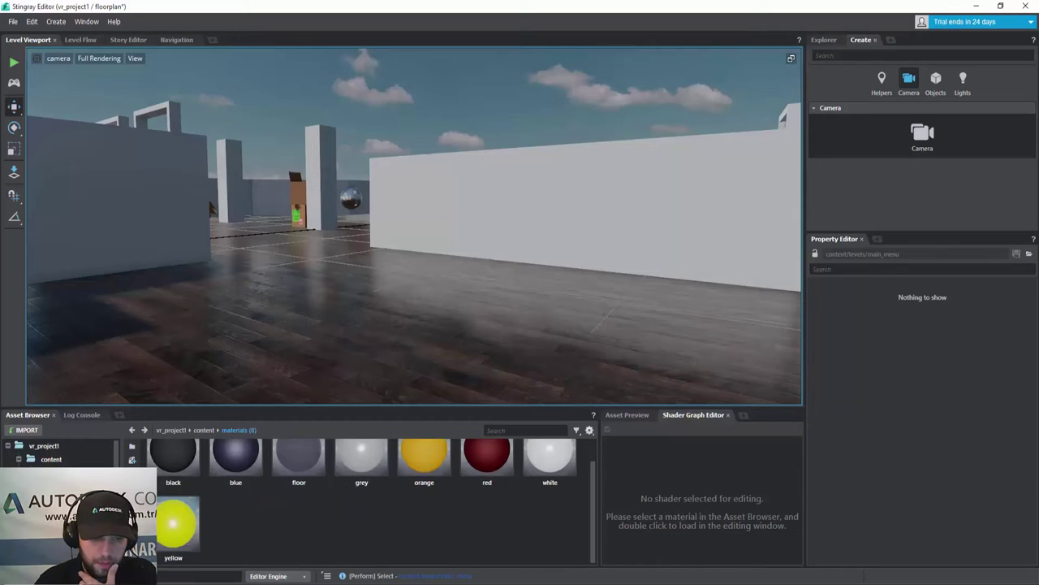
pyautogui.click(48, 498)
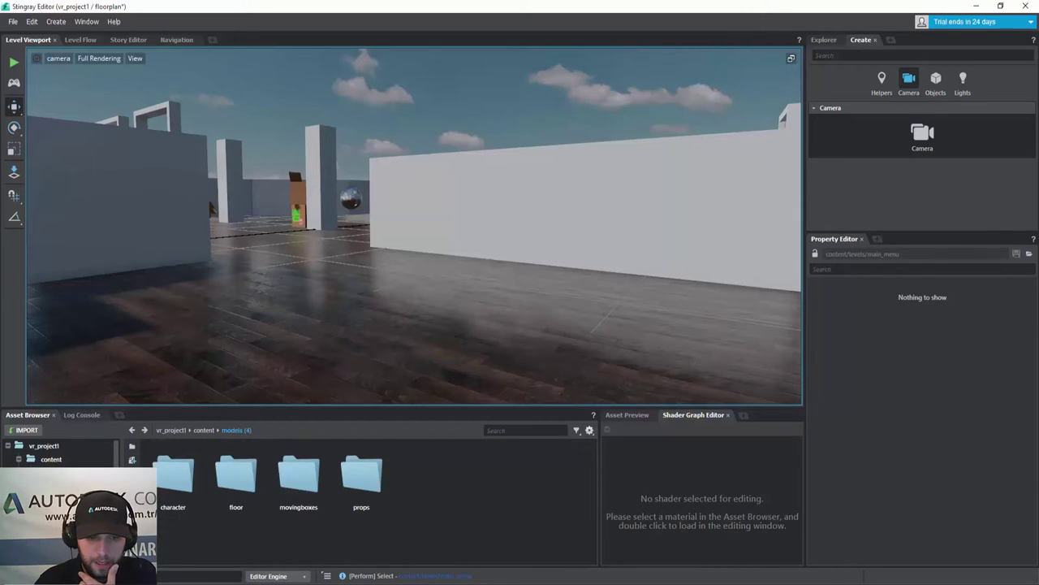
pyautogui.doubleClick(235, 475)
pyautogui.scroll(-3, 65, 455)
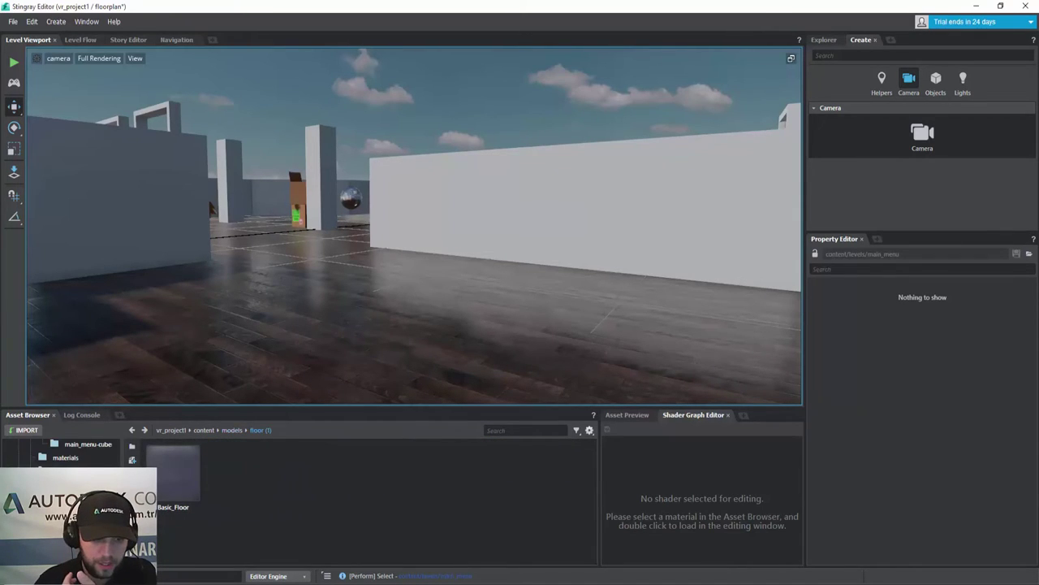
pyautogui.scroll(3, 91, 465)
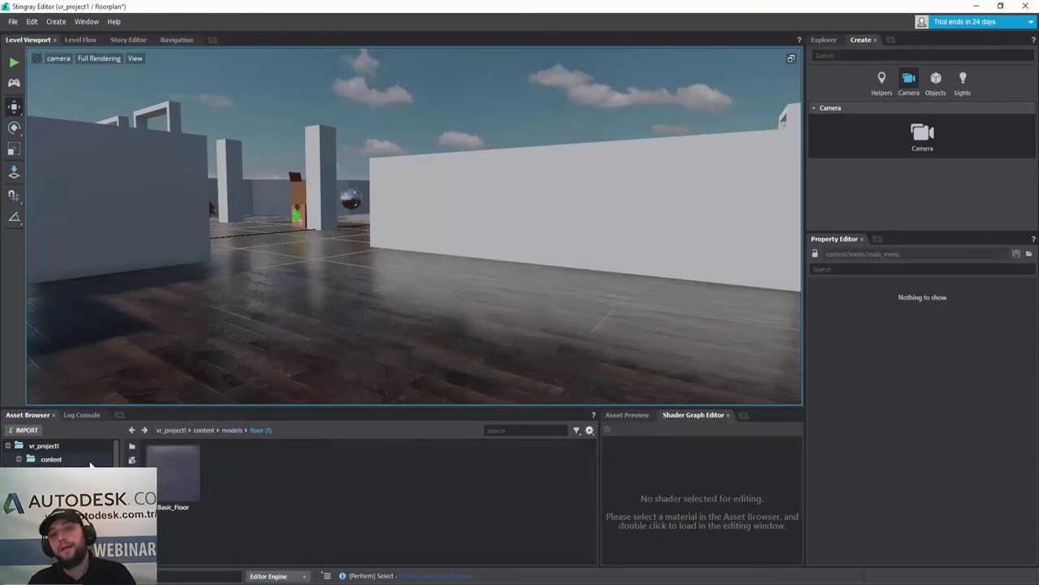